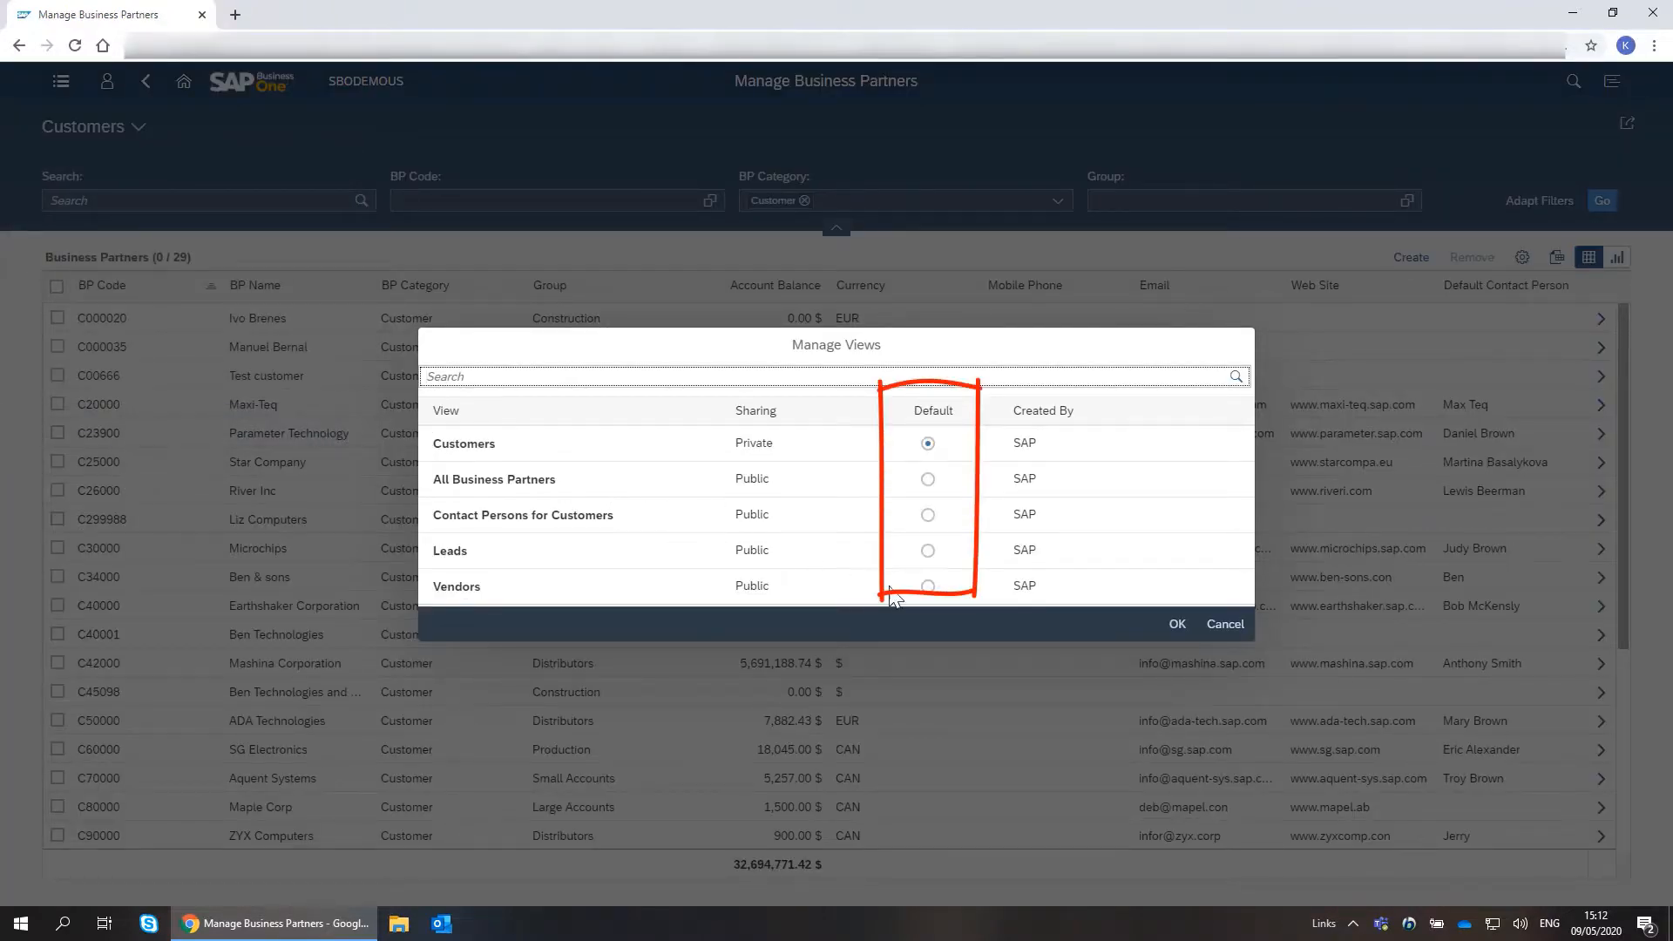
Close the view management dialog and add an include filter for Account Balance greater than 0 to the customer list.
click(1220, 629)
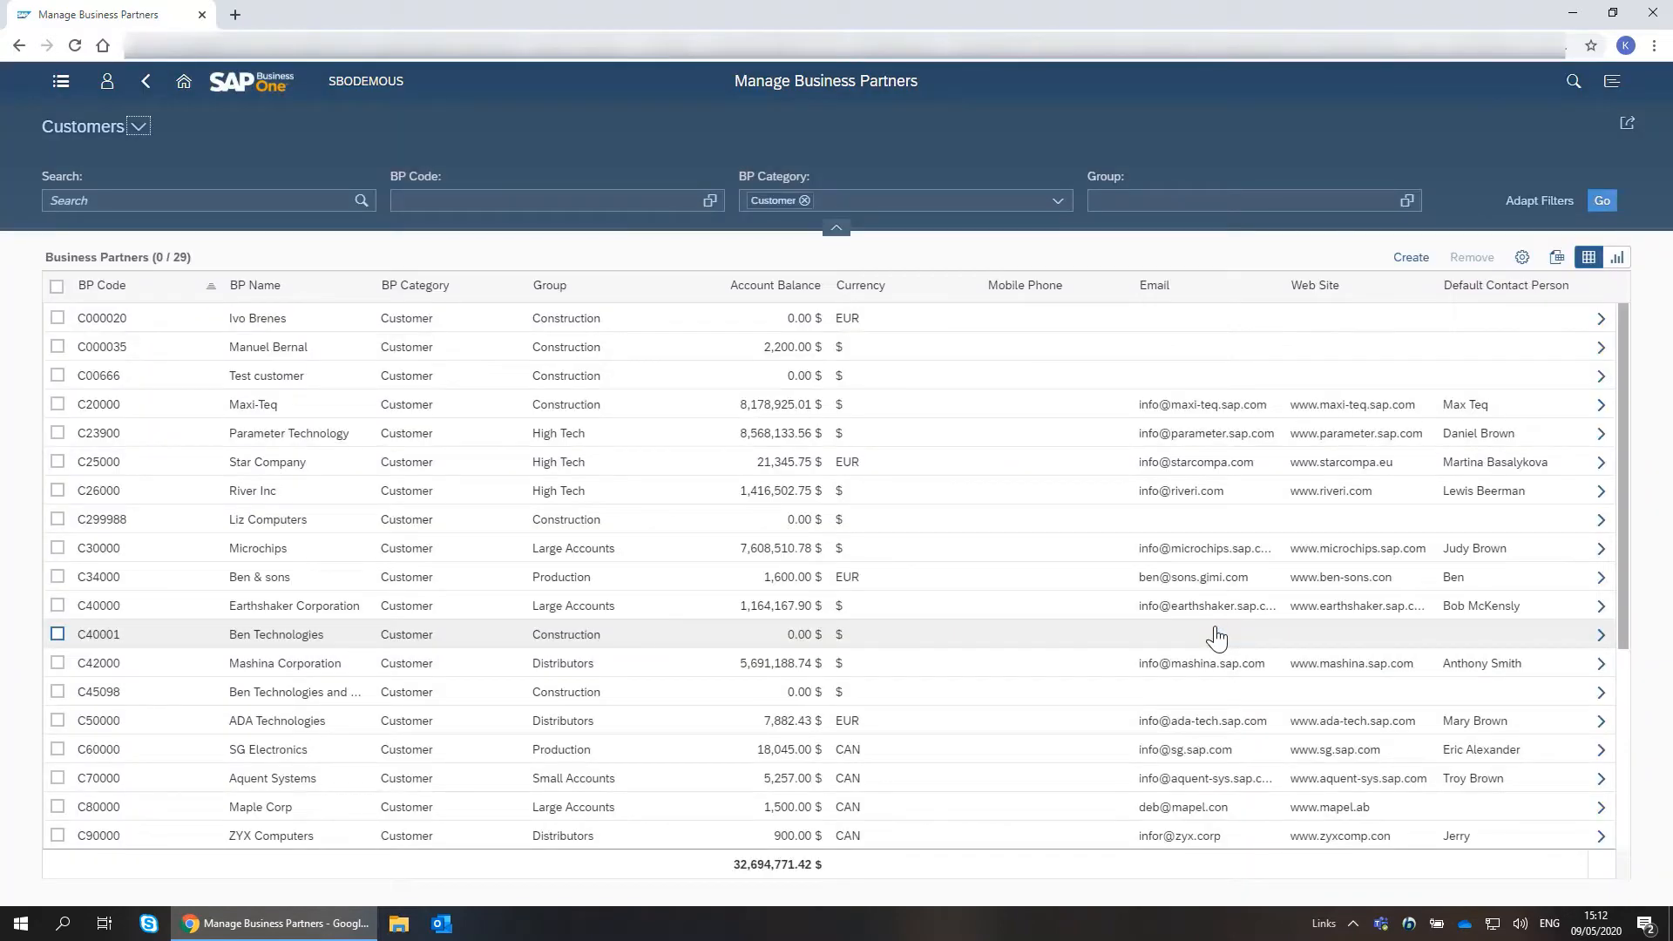
click(1520, 259)
click(989, 206)
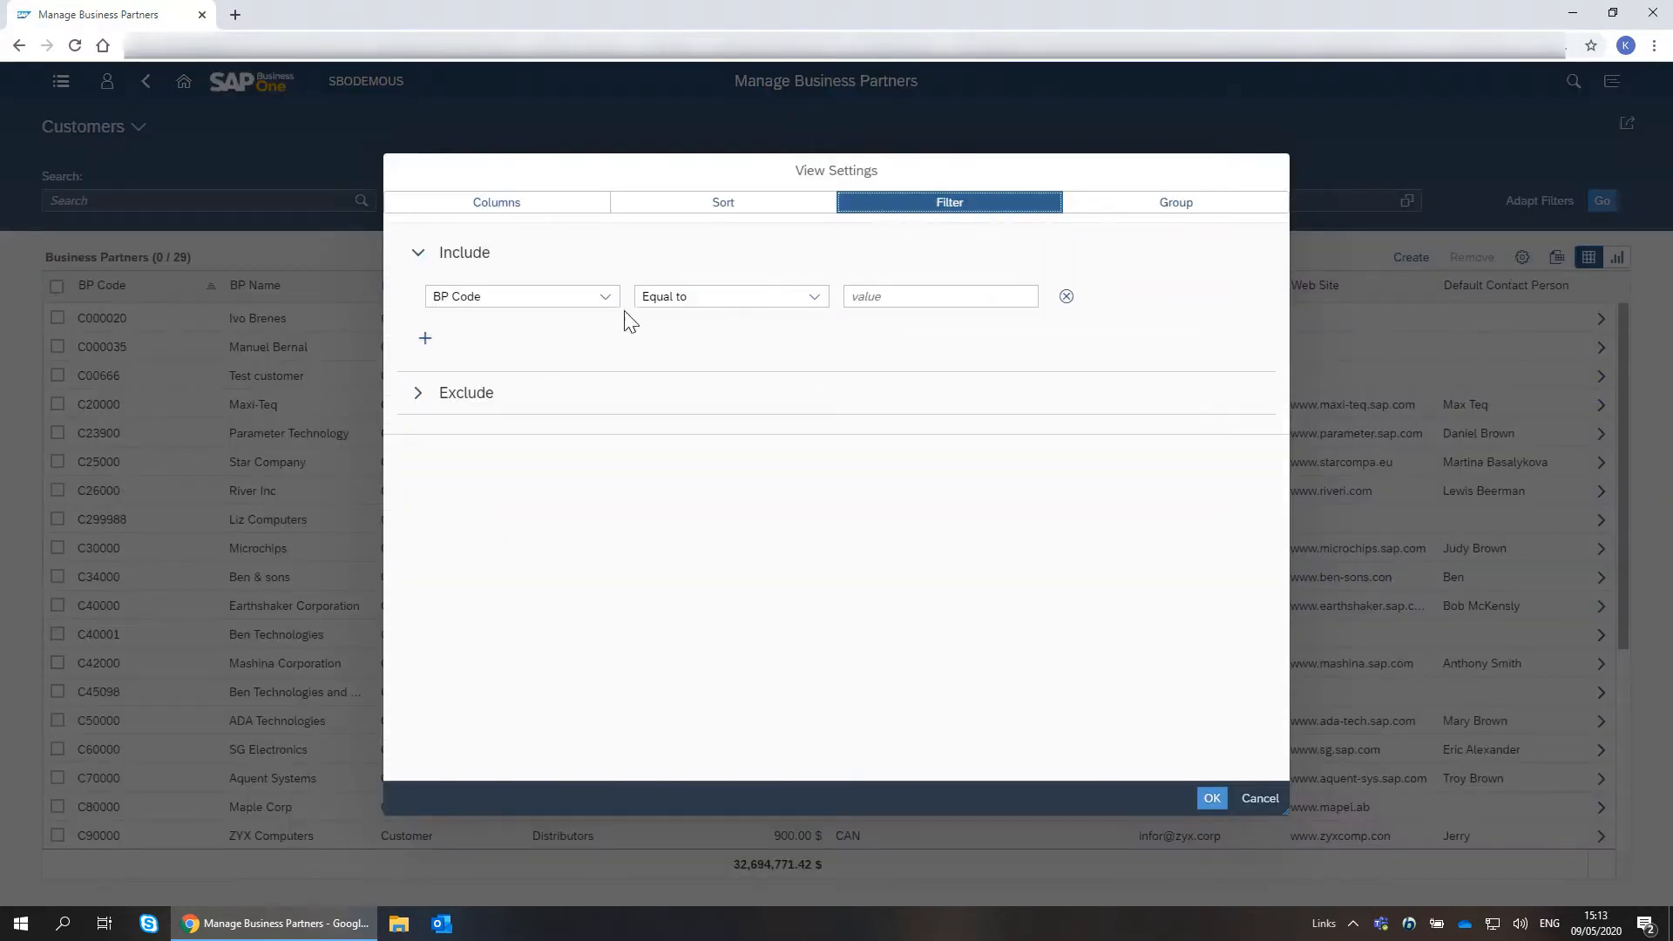
click(606, 297)
click(567, 460)
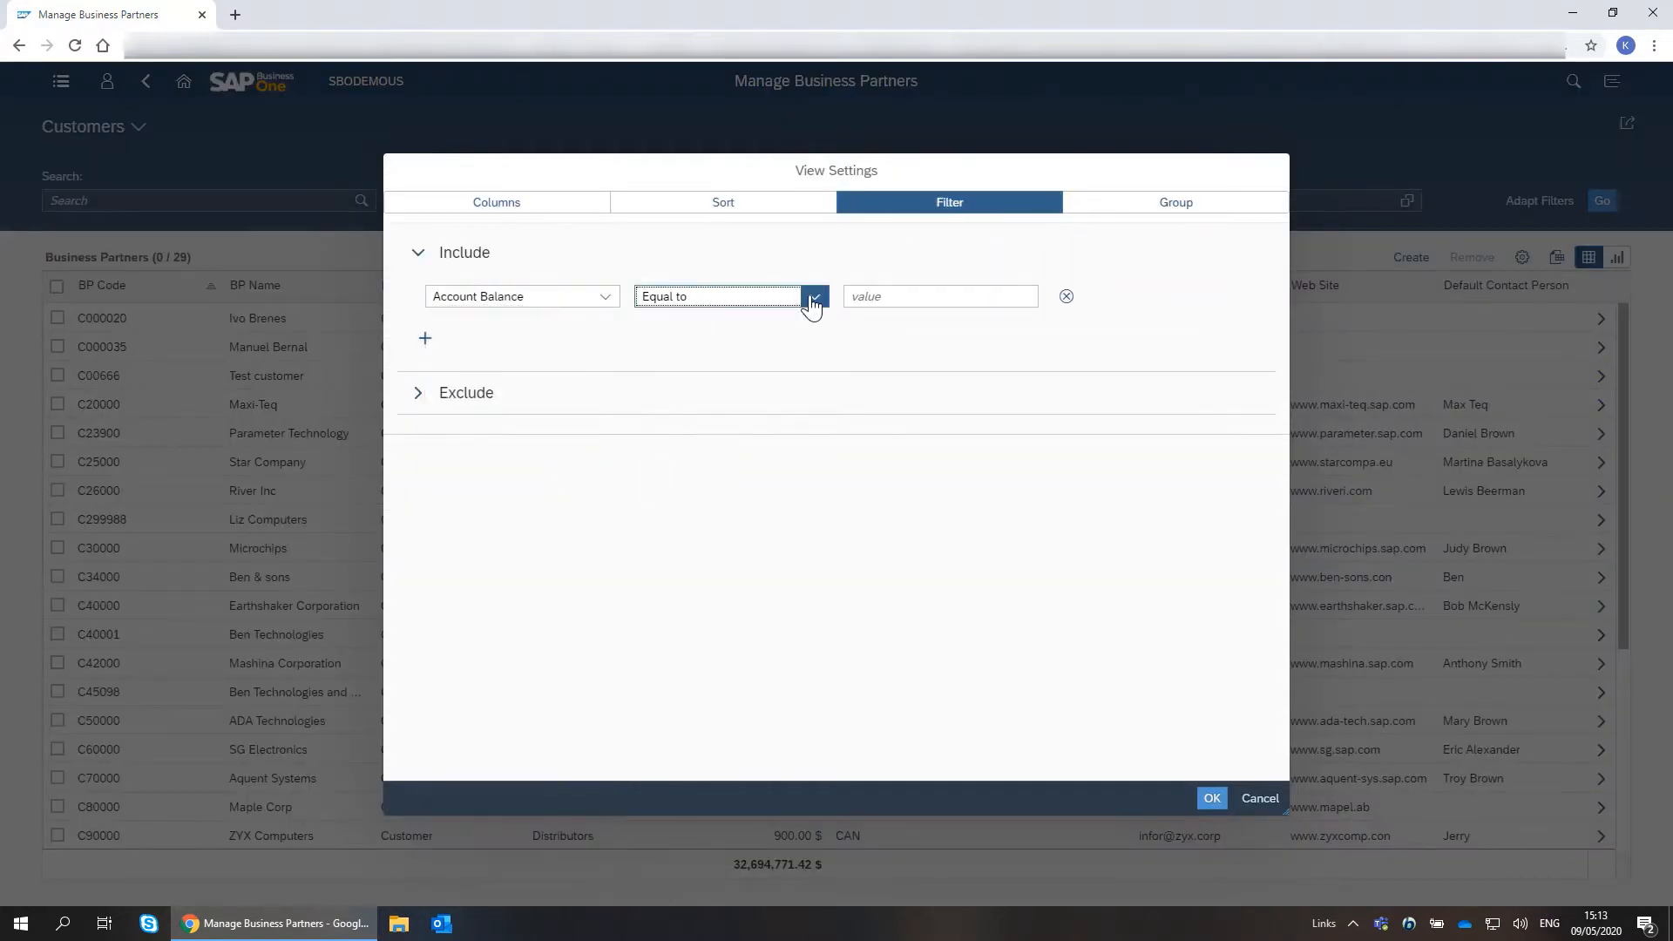
click(812, 299)
click(681, 406)
click(908, 301)
text(0)
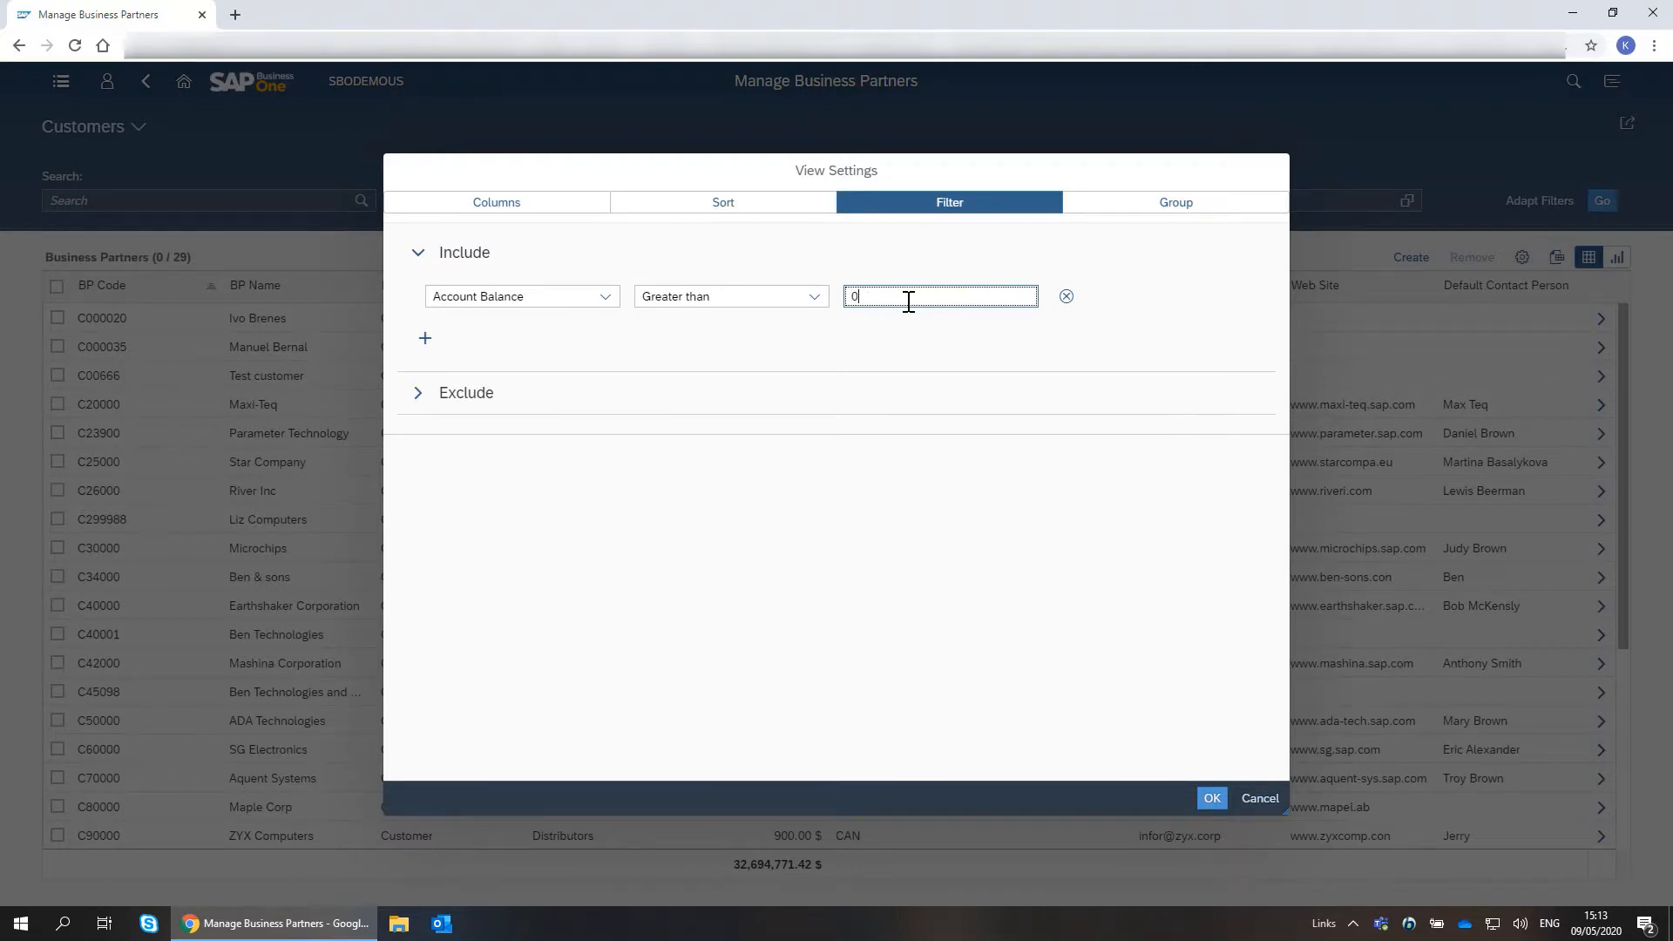
Add an exclude filter for Currency equal to $ in the view settings.
click(417, 393)
click(606, 437)
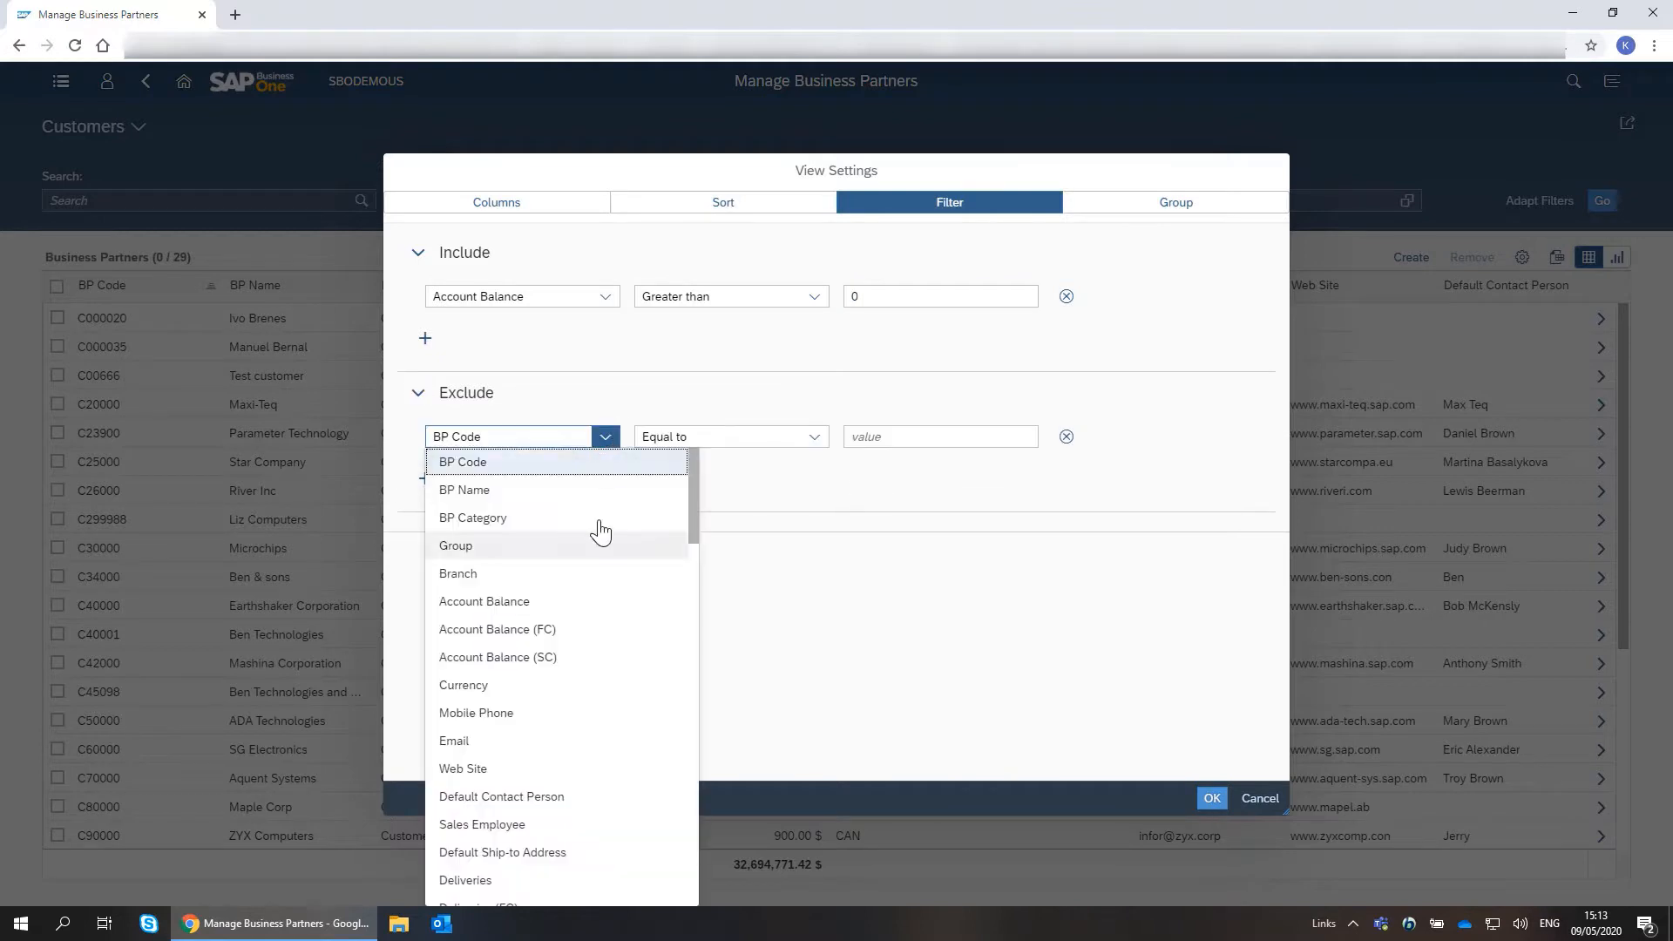
click(480, 685)
click(889, 437)
text($)
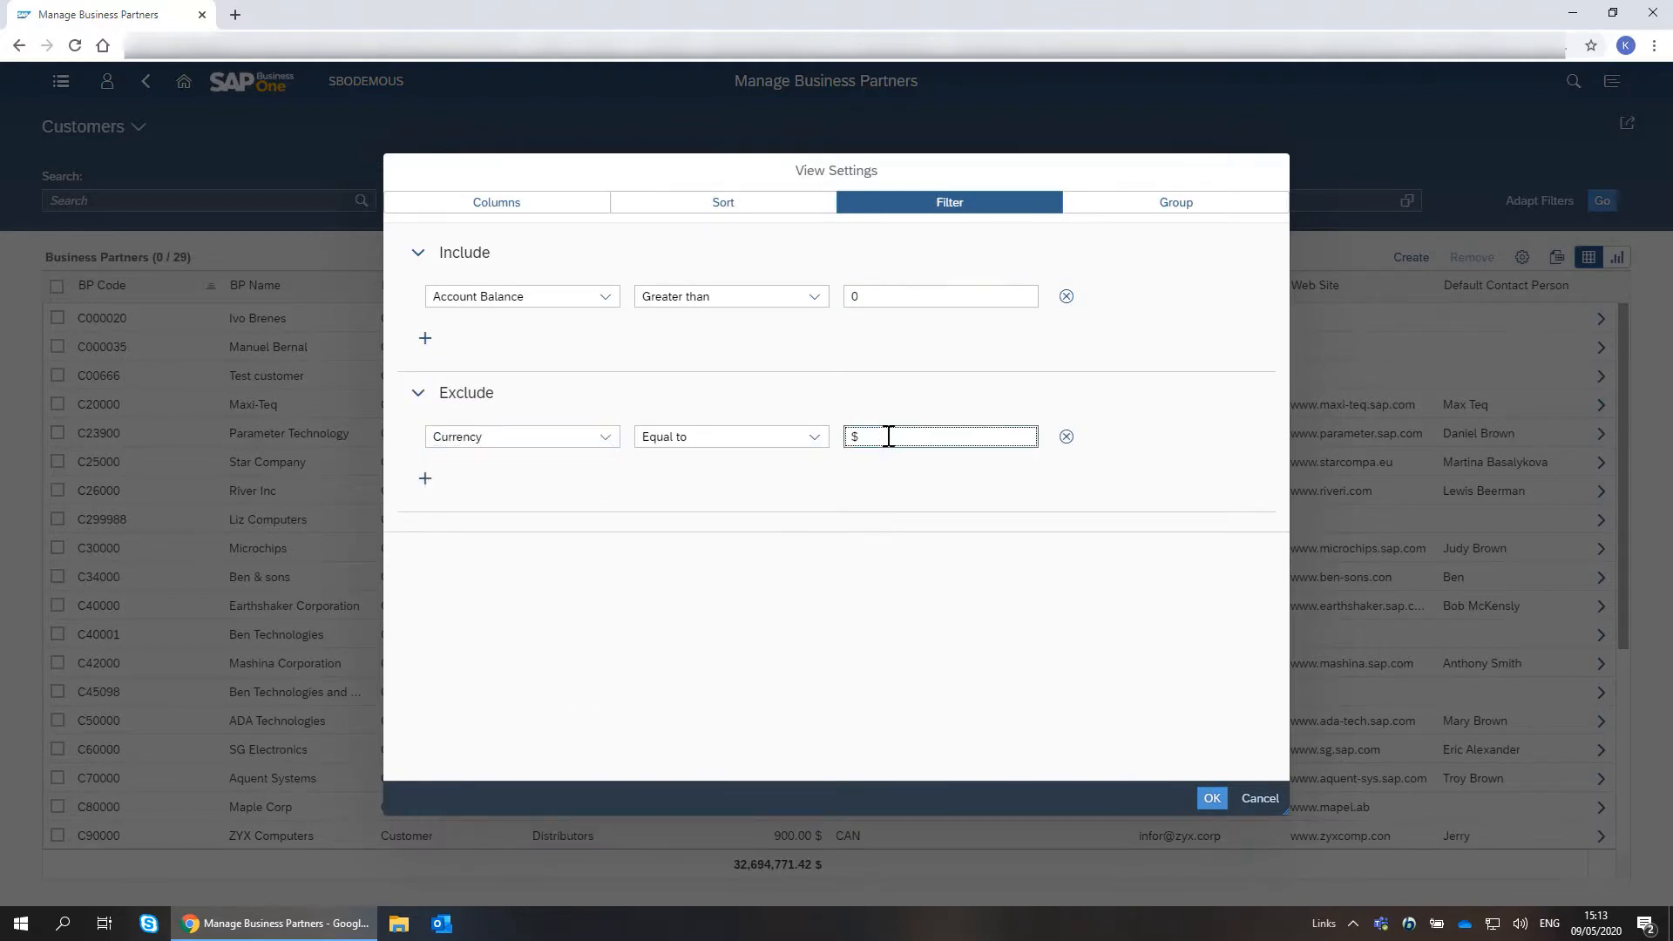
Group the customer list by Currency and expand the resulting CAN and EUR groups.
click(1177, 204)
click(667, 253)
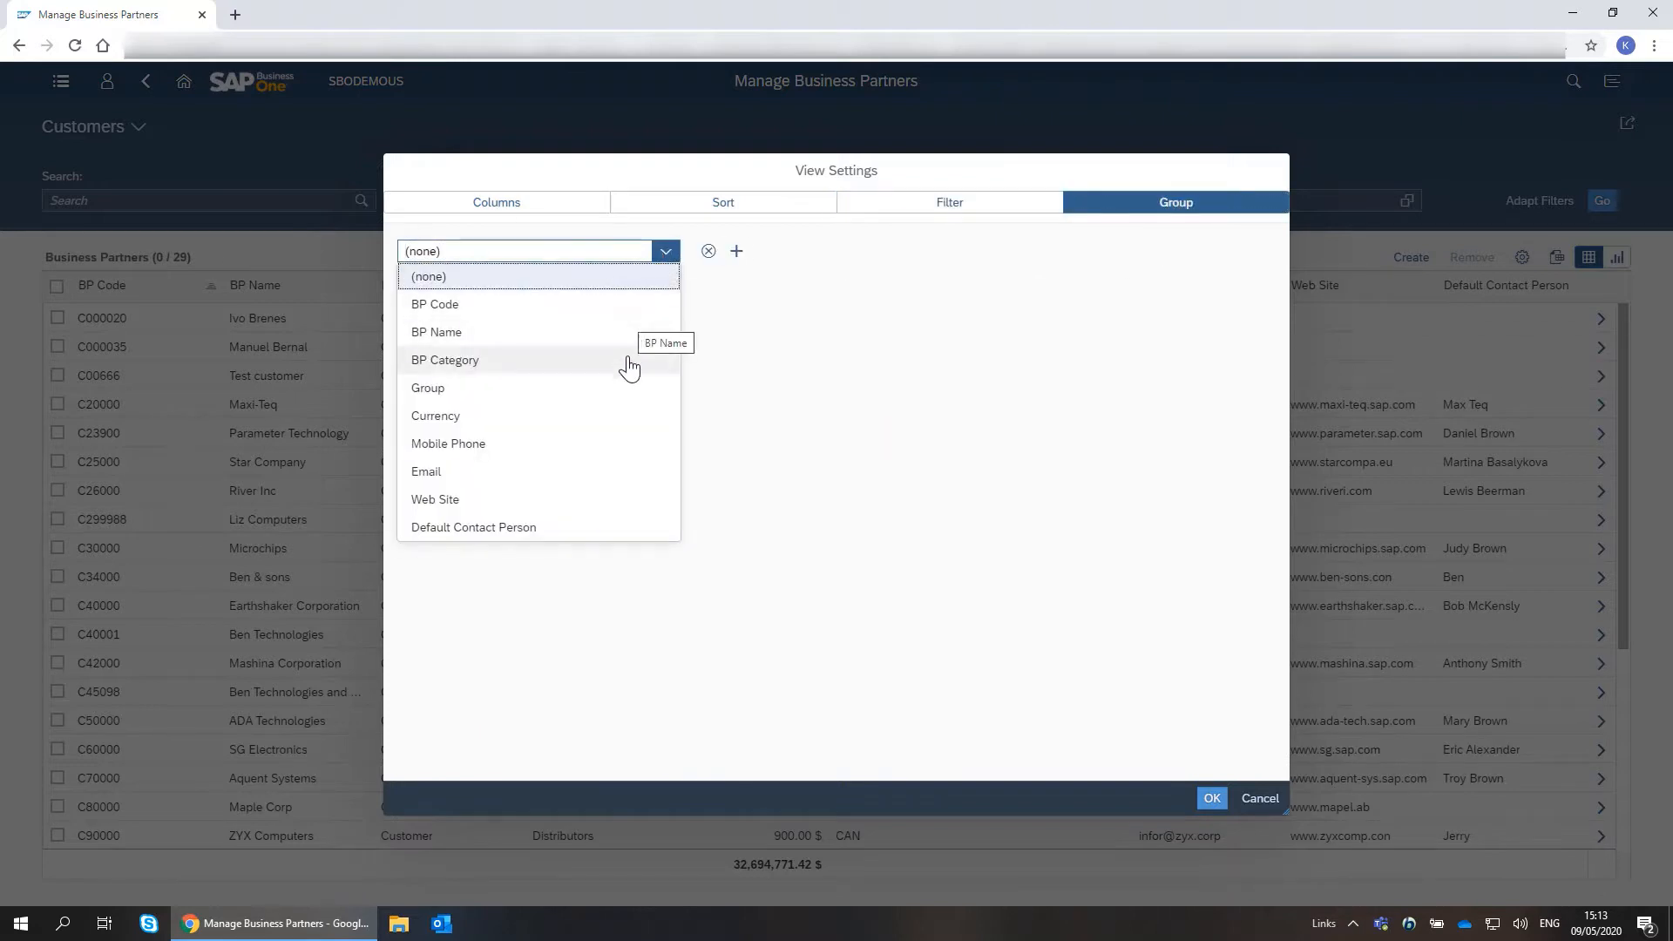
click(612, 415)
click(1212, 800)
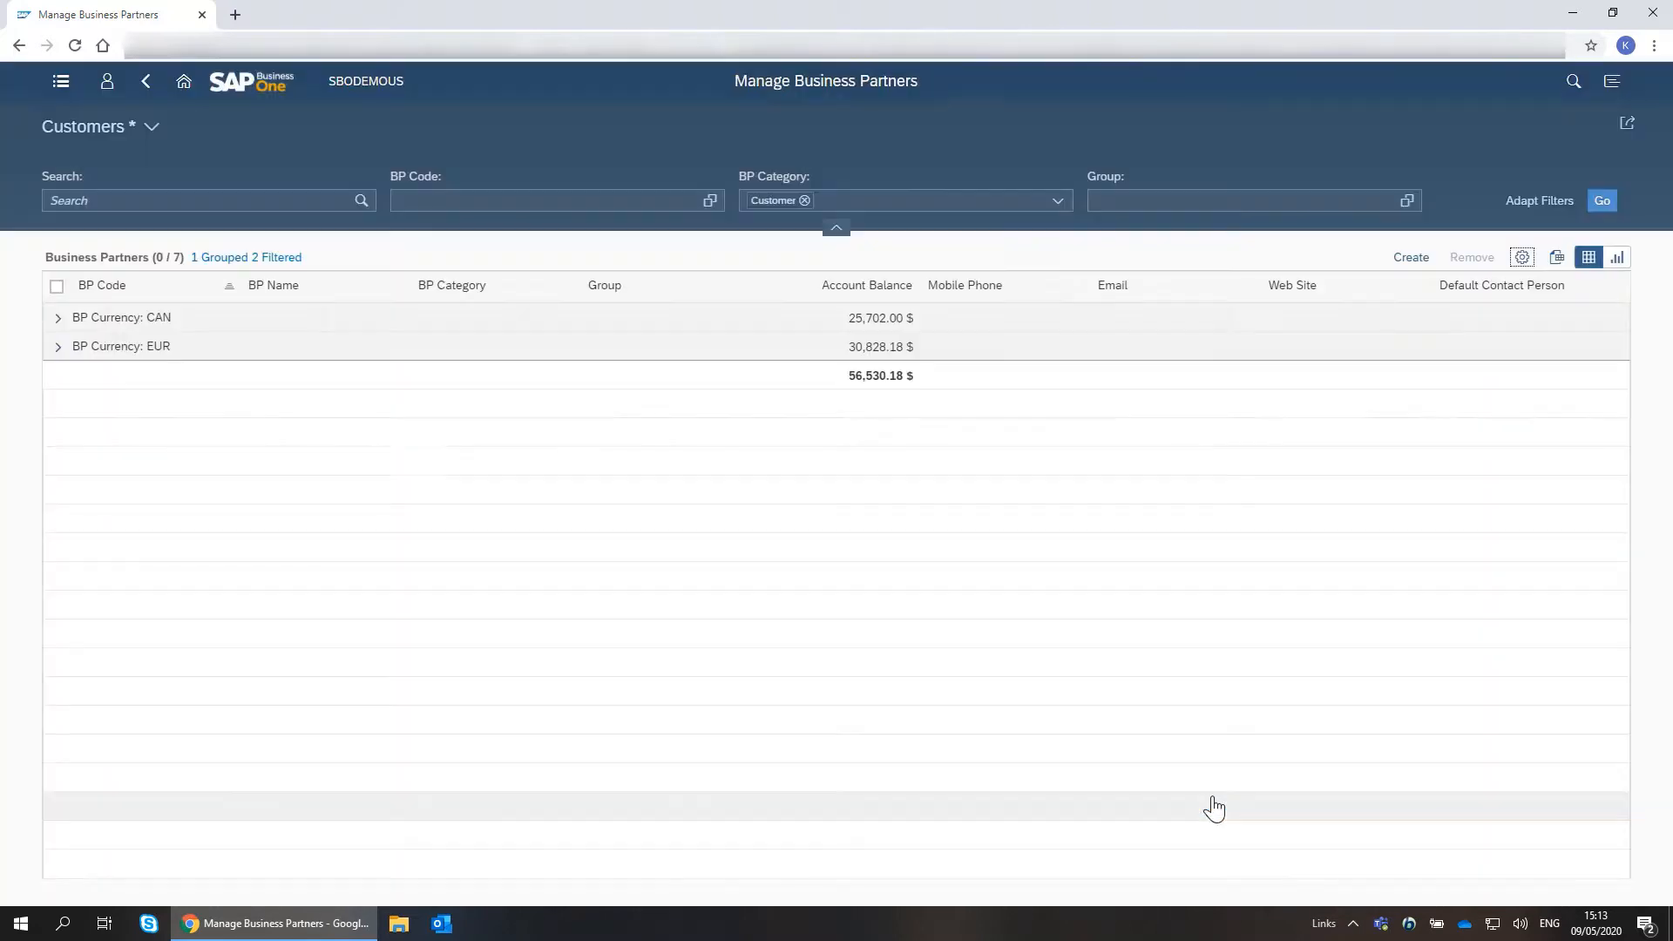
click(57, 317)
click(58, 461)
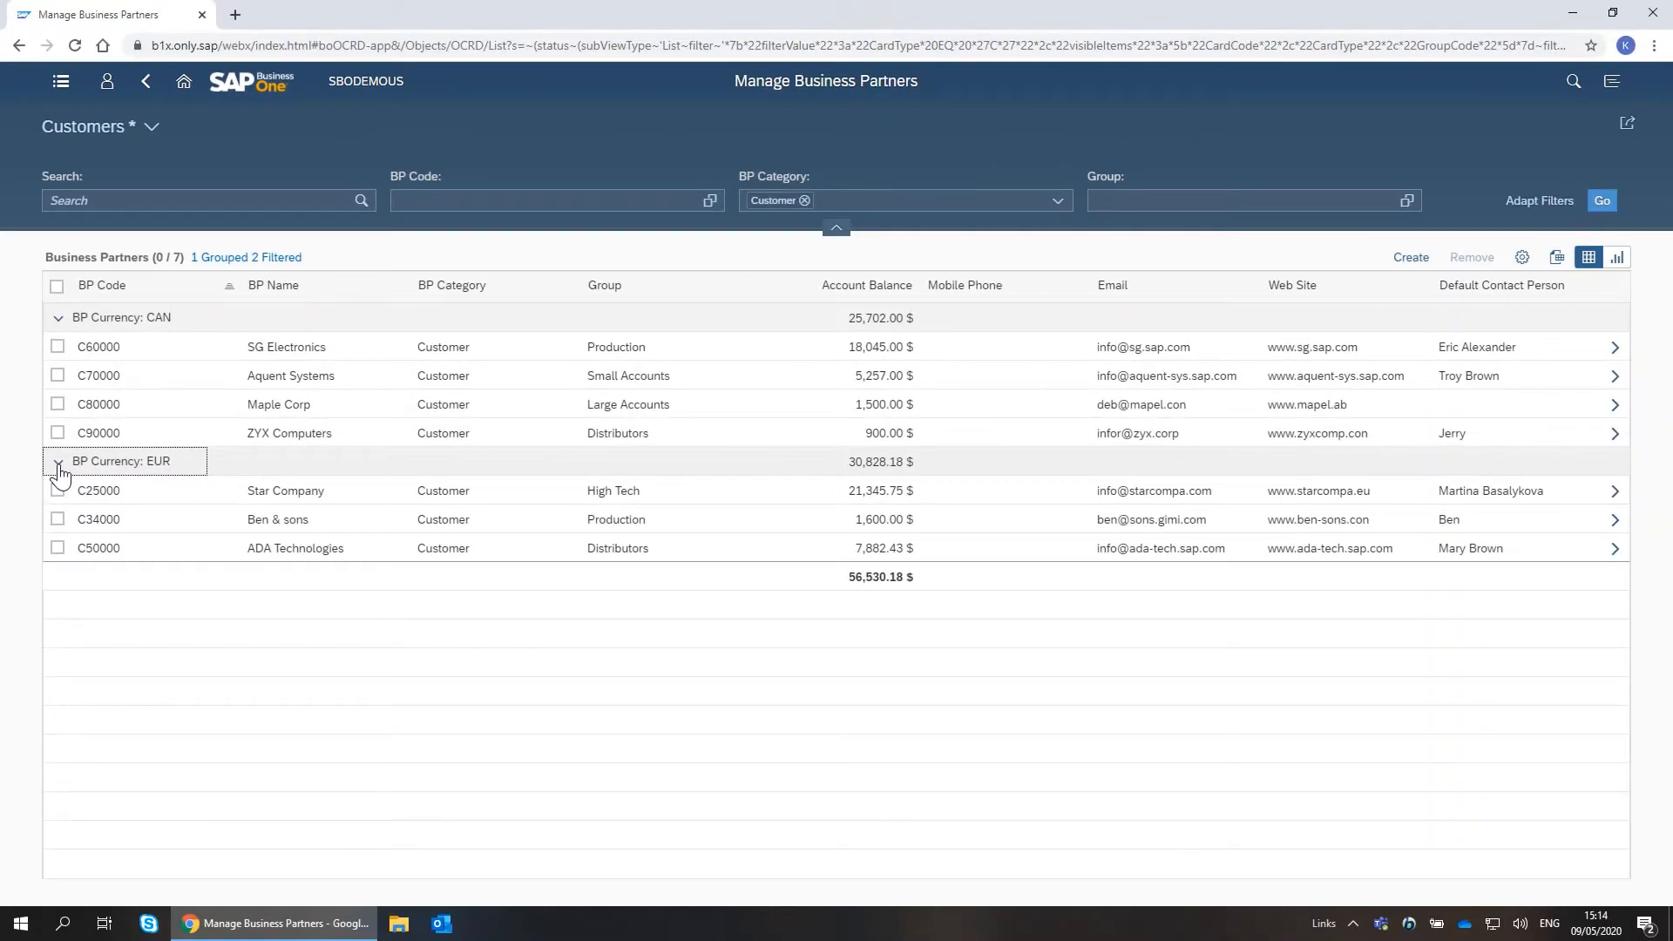
Save the filtered and grouped list as a new view named "Foreign Customers".
click(150, 128)
click(255, 425)
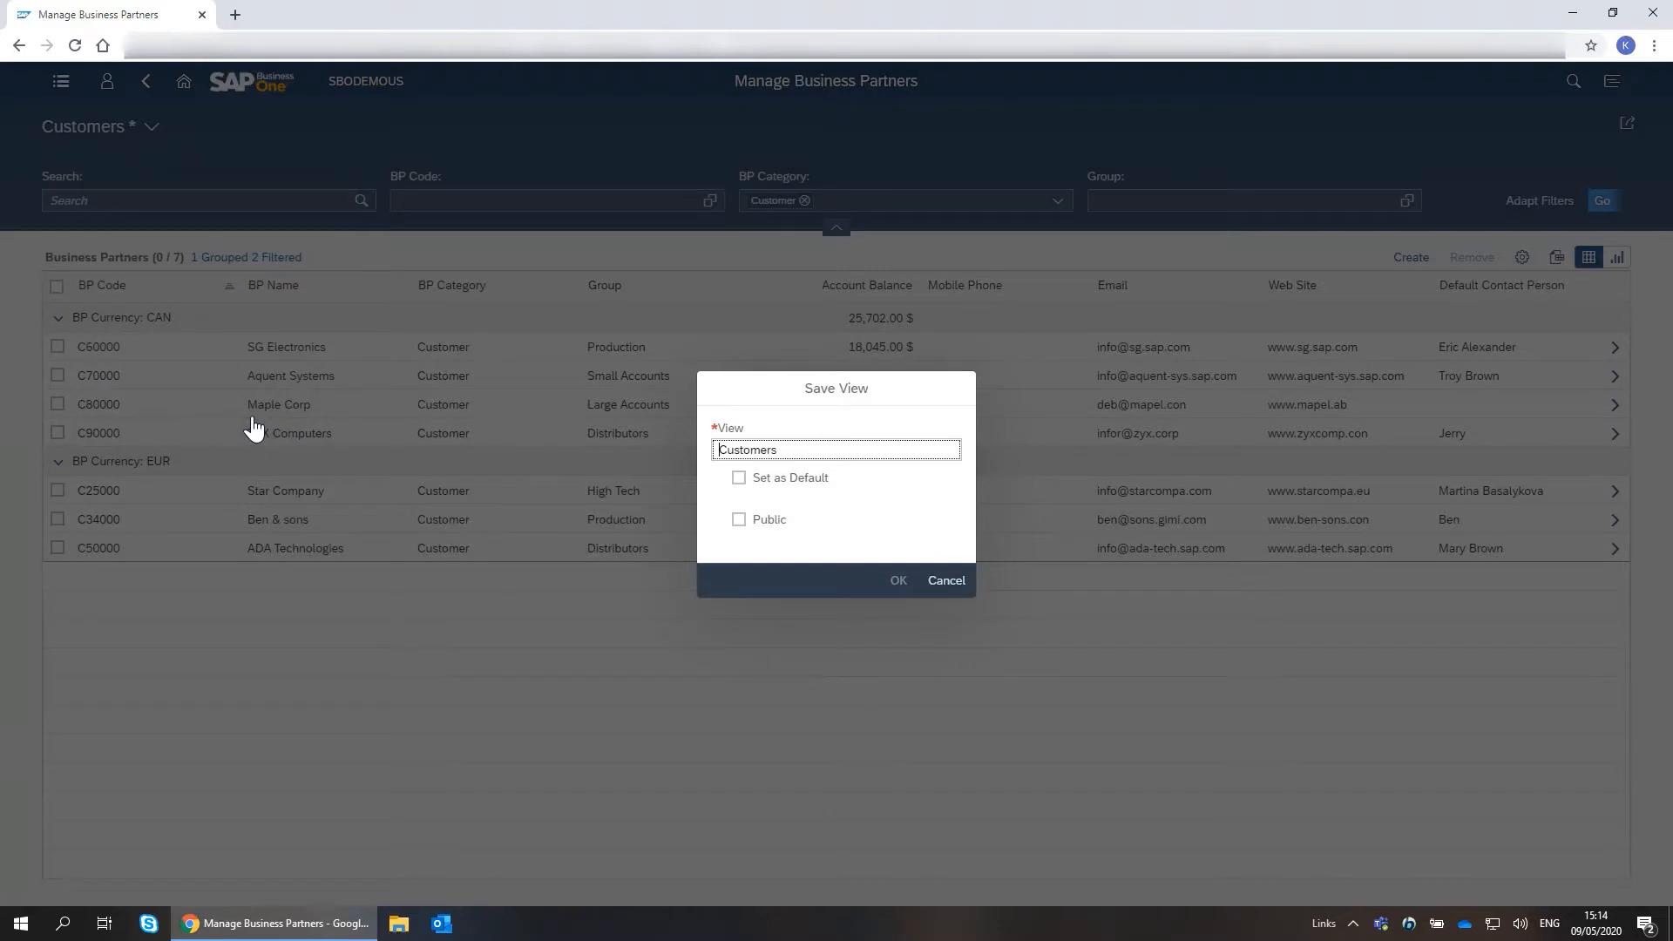
text(Foreign)
click(898, 581)
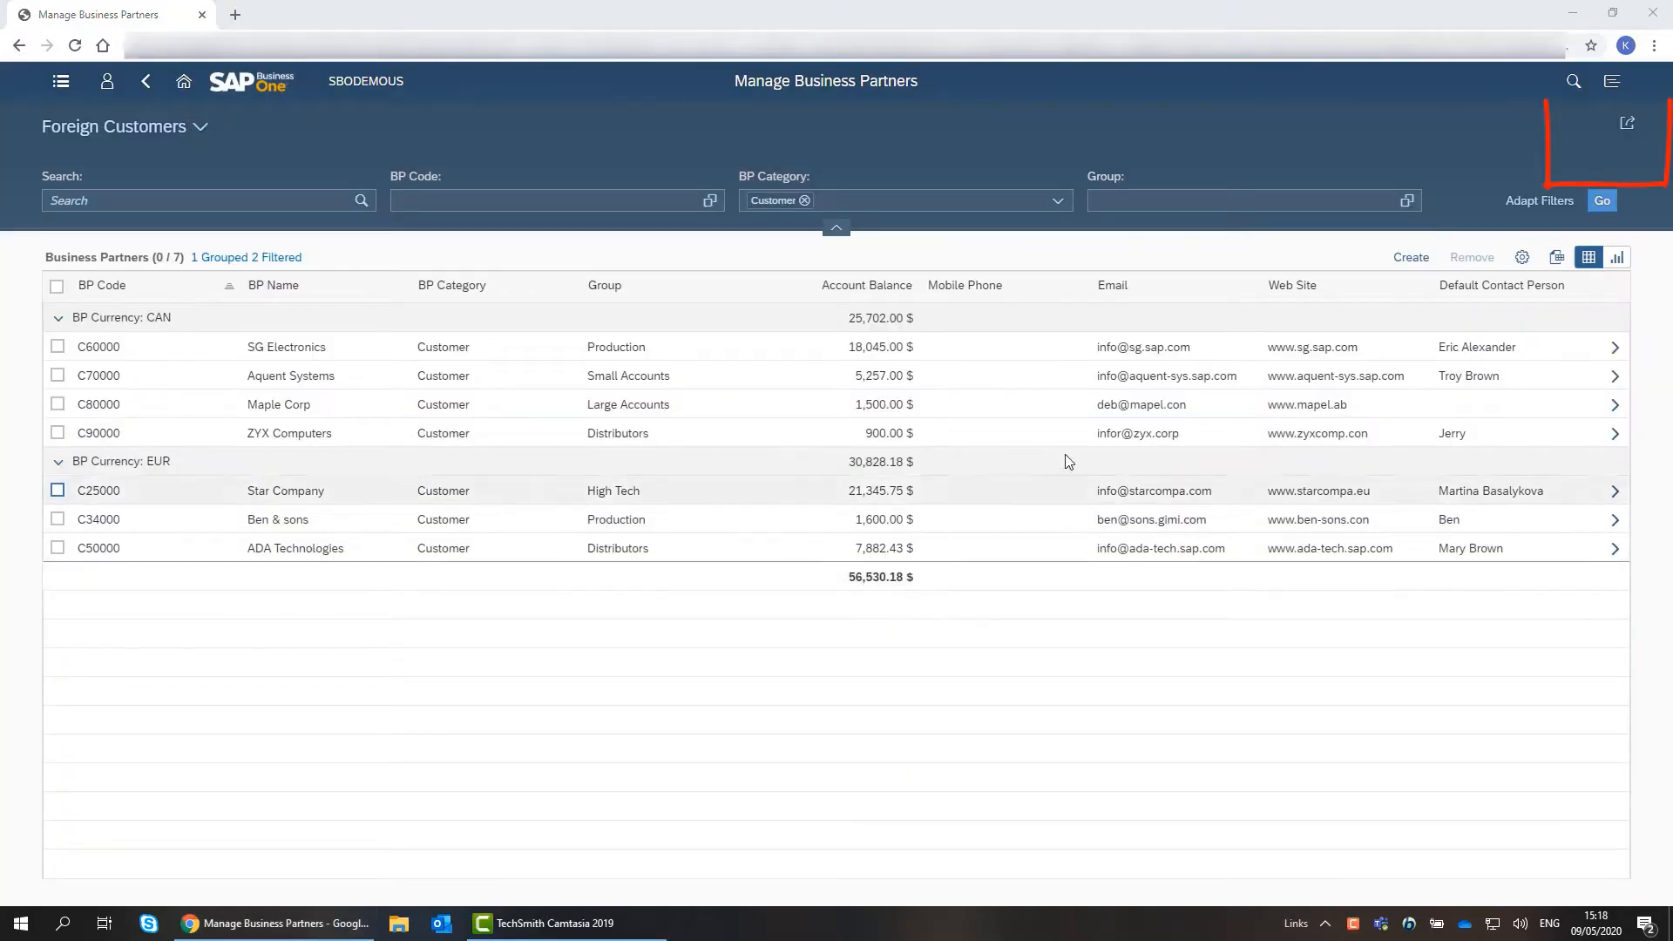
Save the view as a home page tile titled "Foreign Customers" in the Business Partners group.
click(1626, 126)
click(1621, 158)
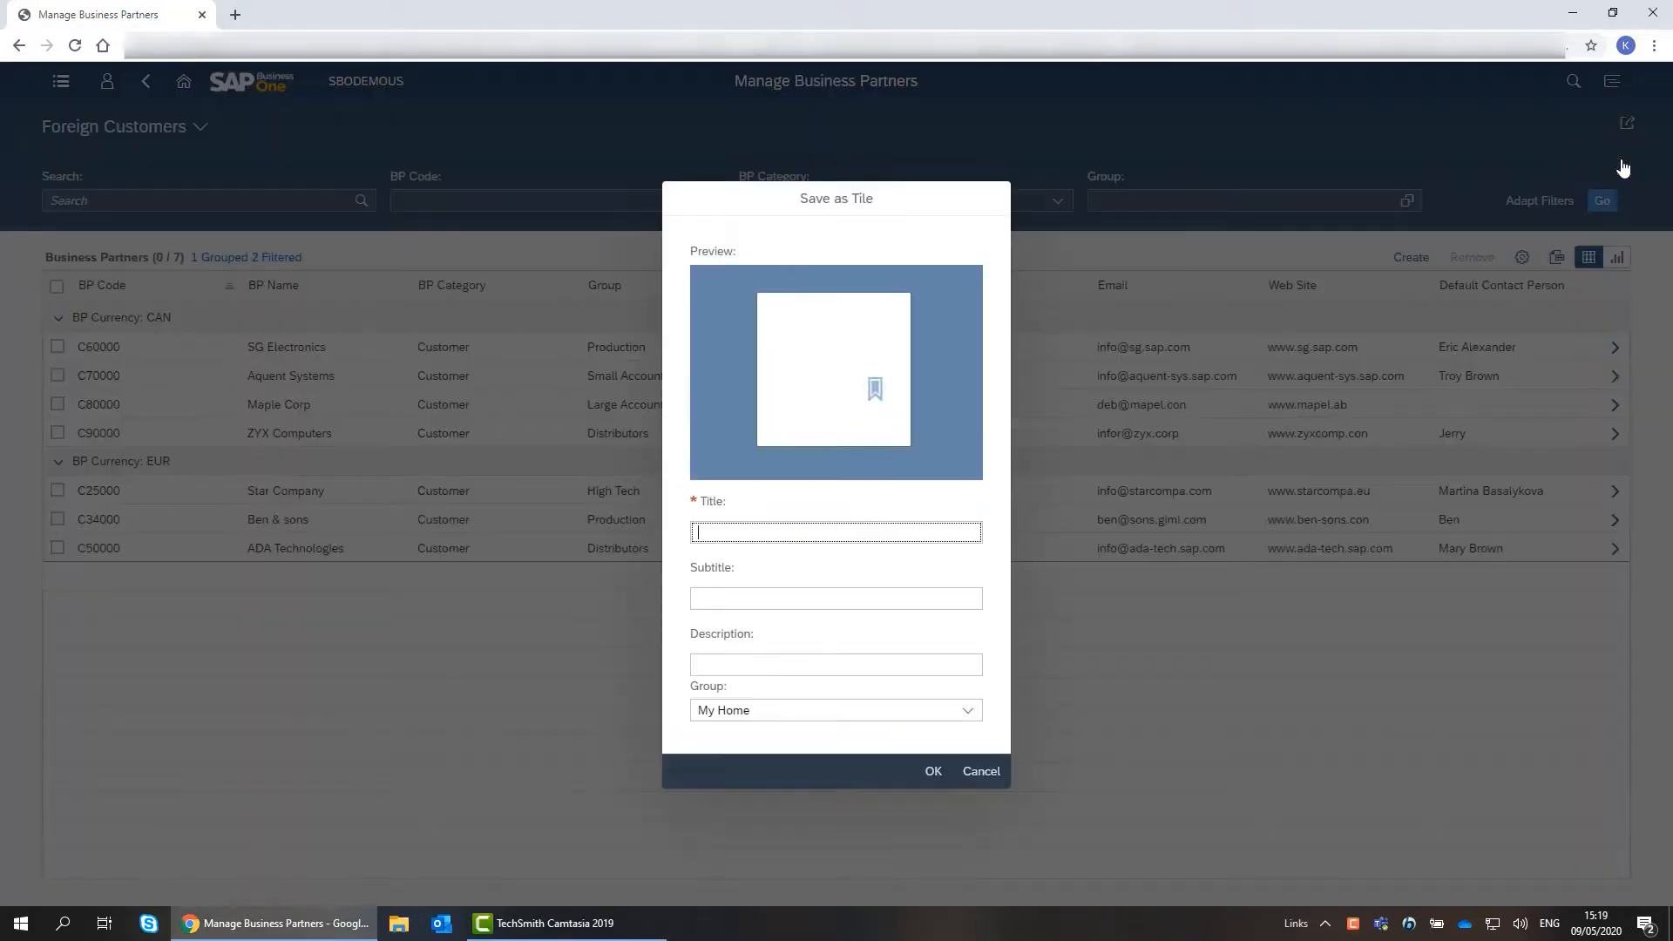
text(Foreign Customers)
click(968, 711)
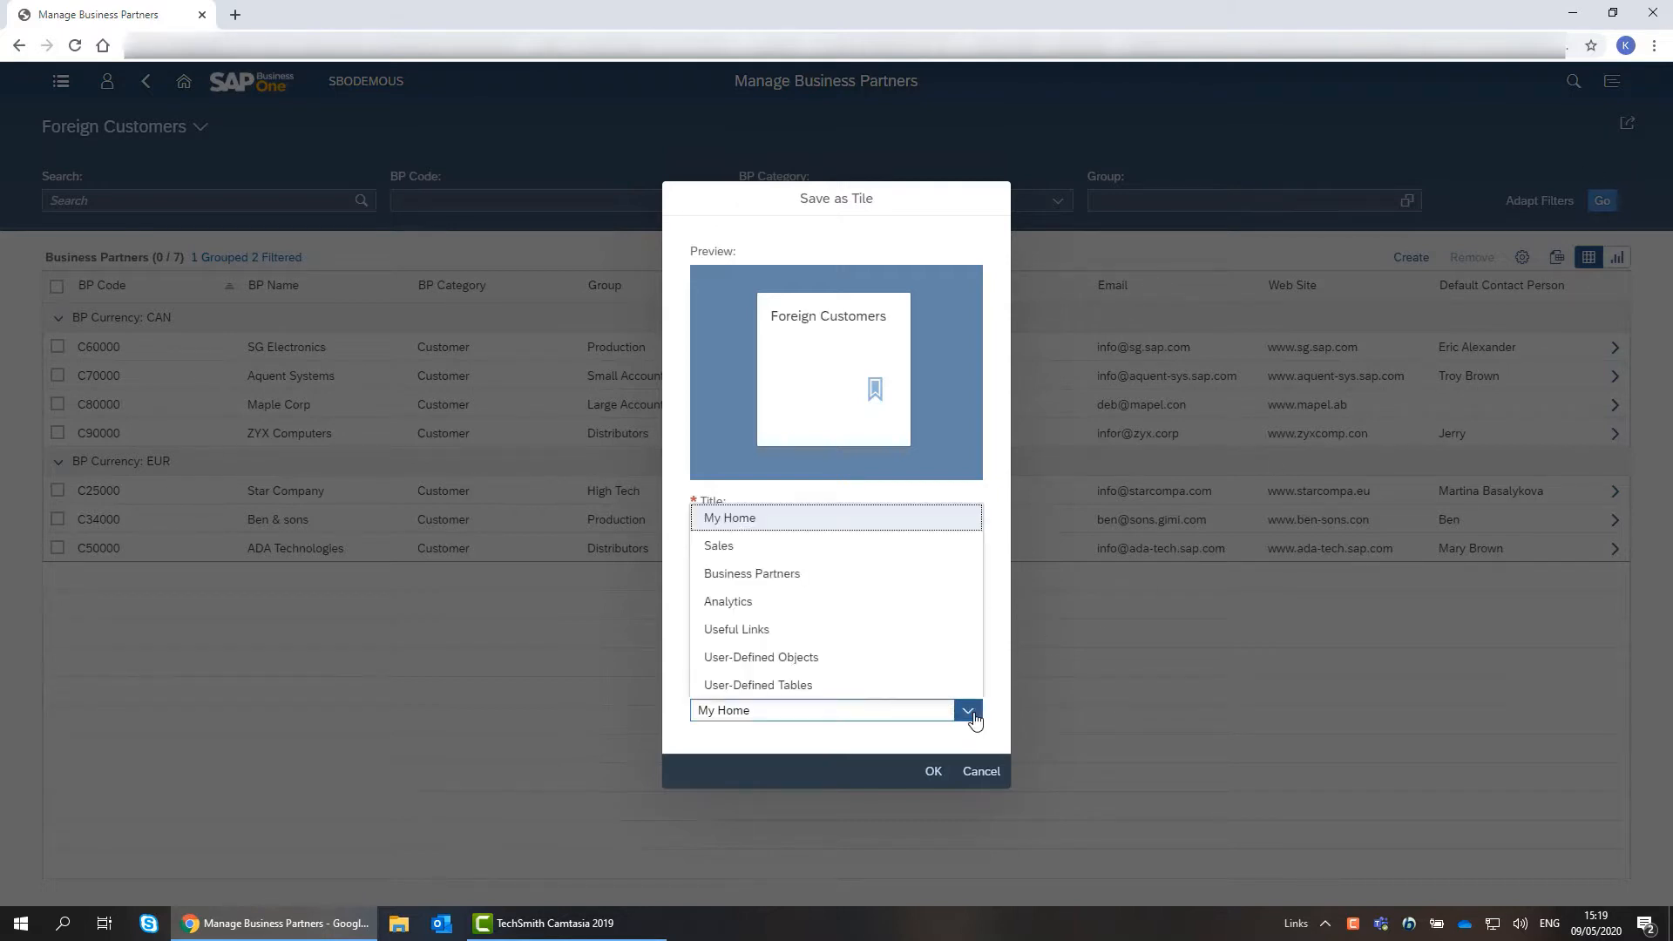
click(833, 575)
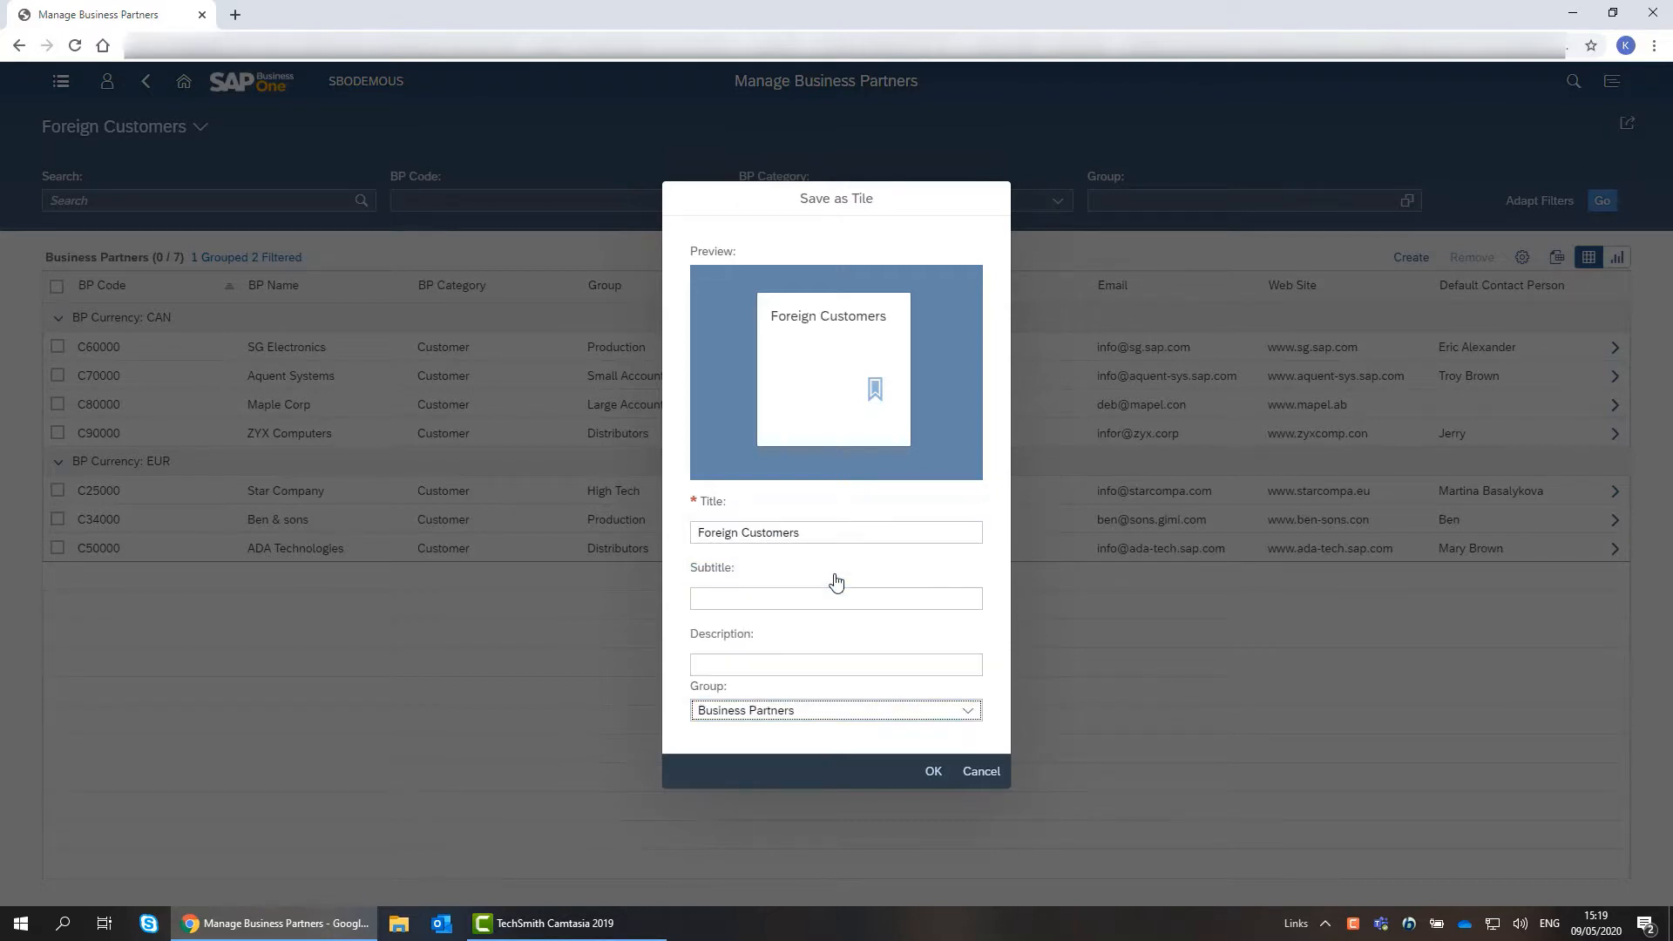
click(933, 772)
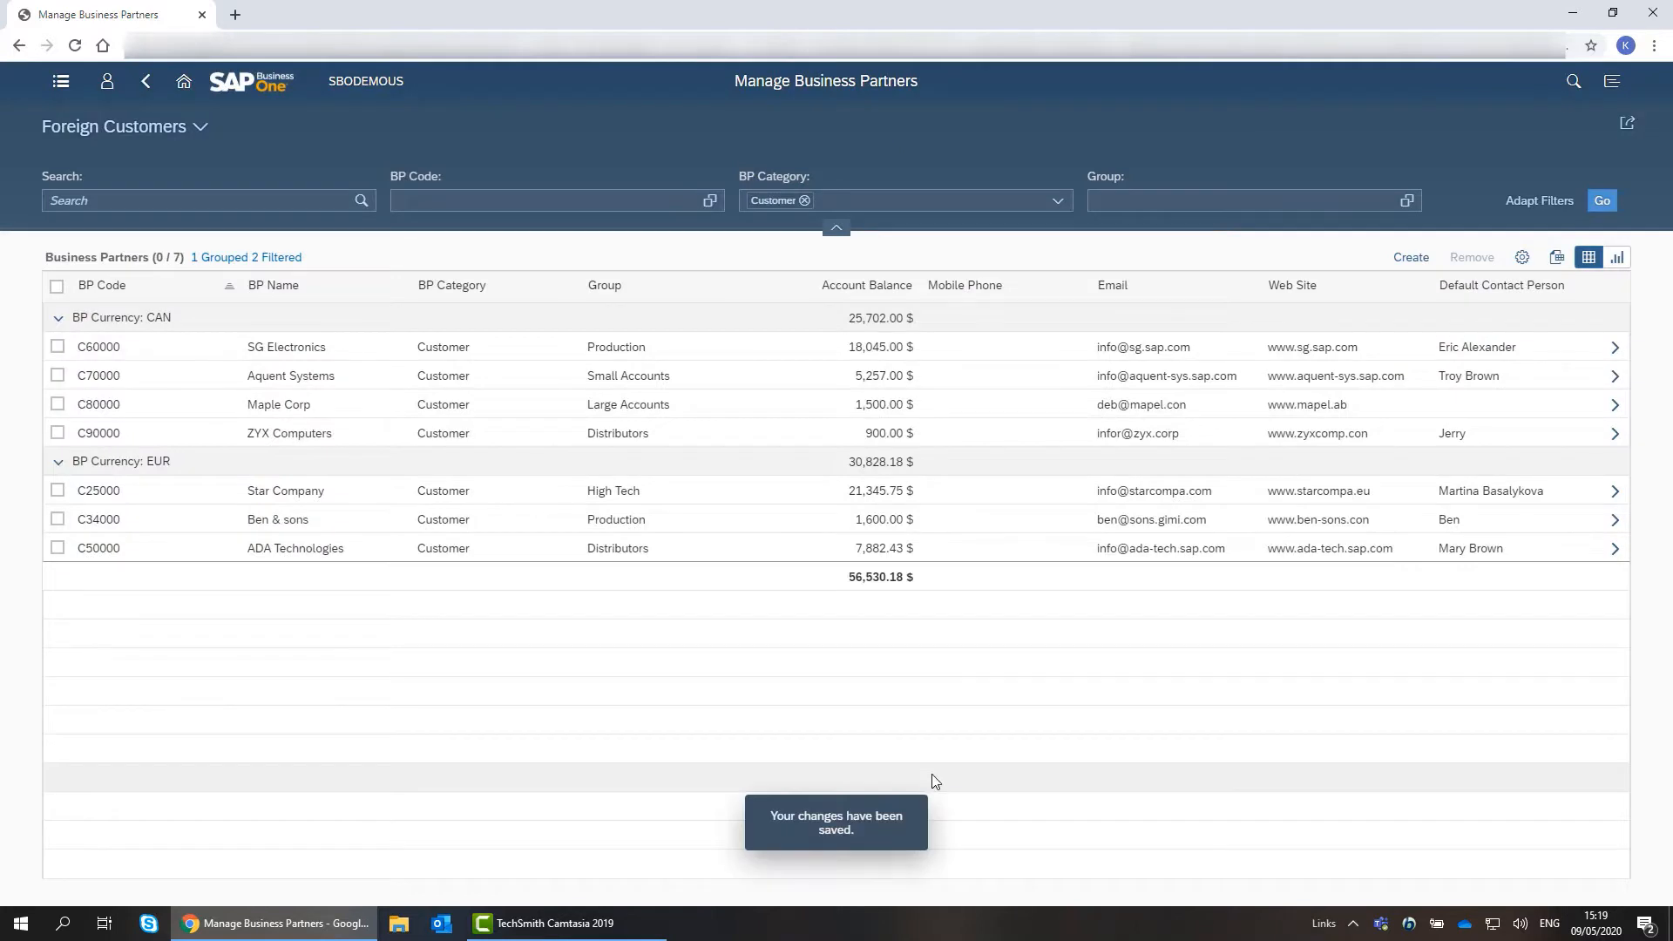
Start a new business partner from the home page, entering the customer code and the name "LBF Accessories".
click(212, 89)
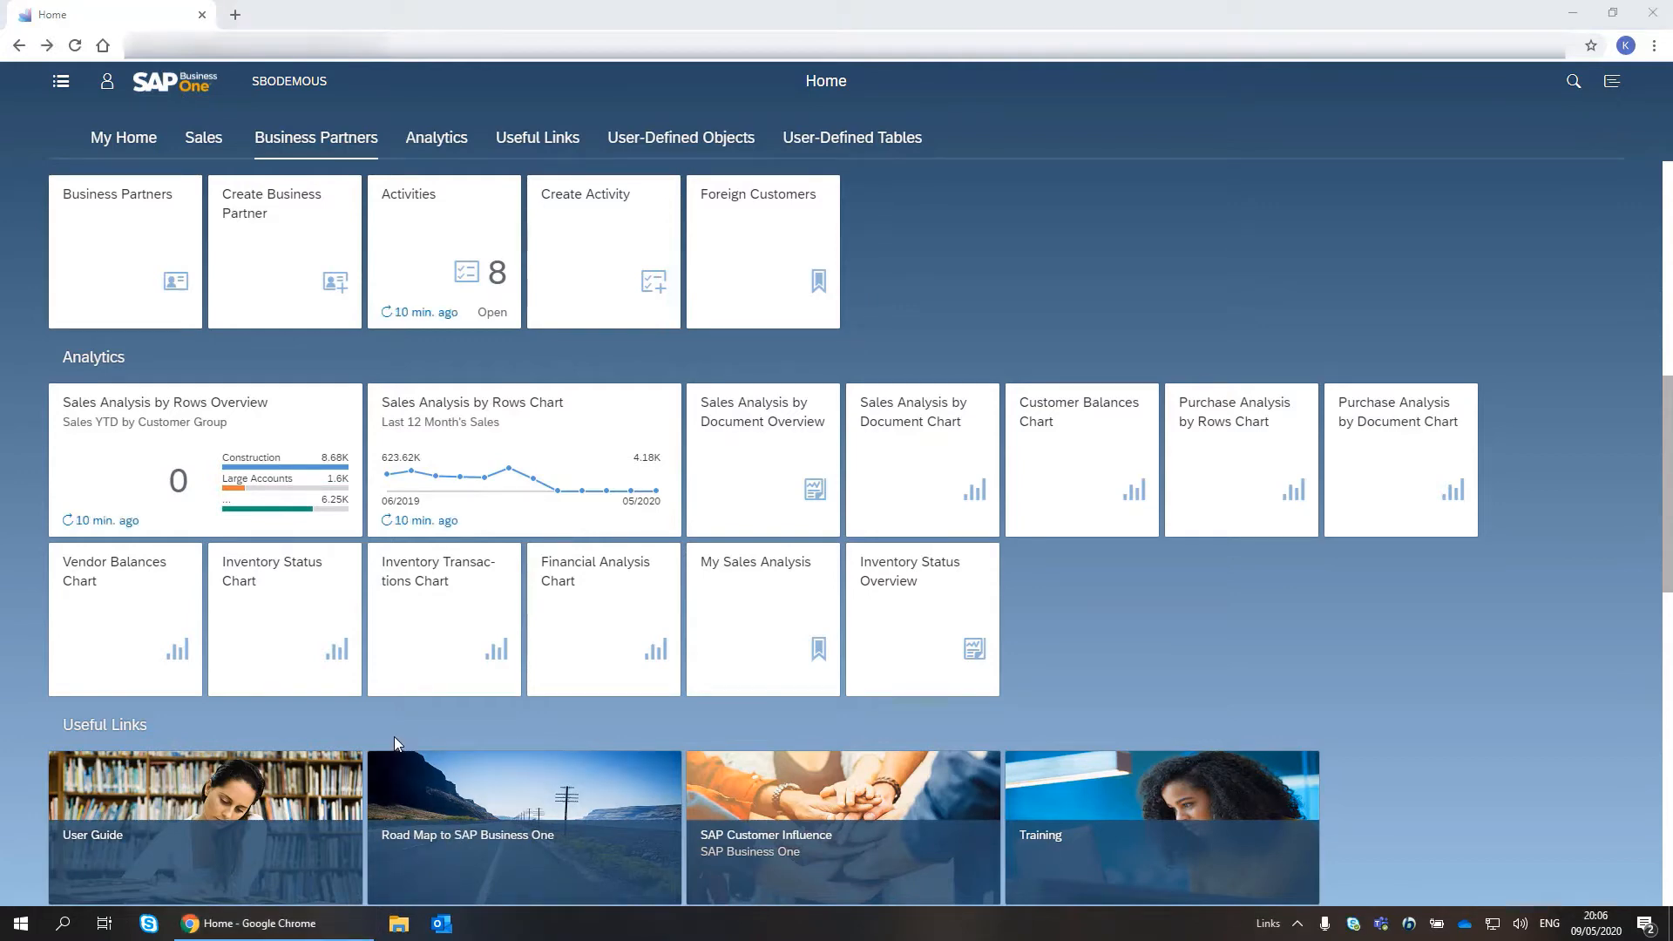
click(299, 283)
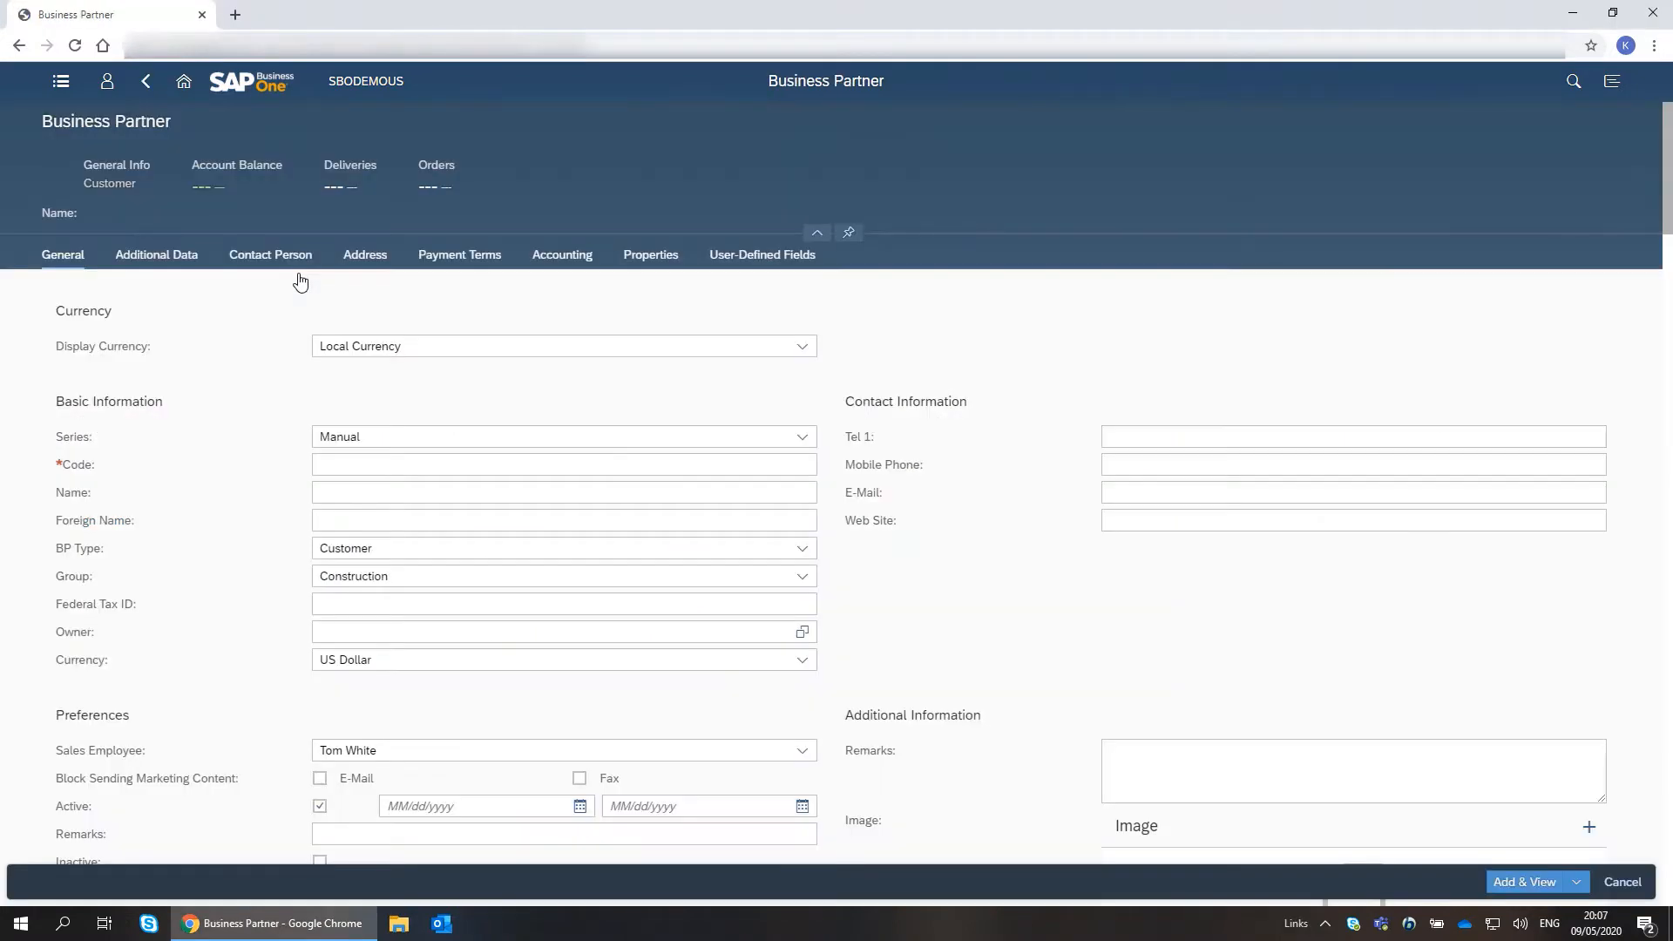
click(330, 466)
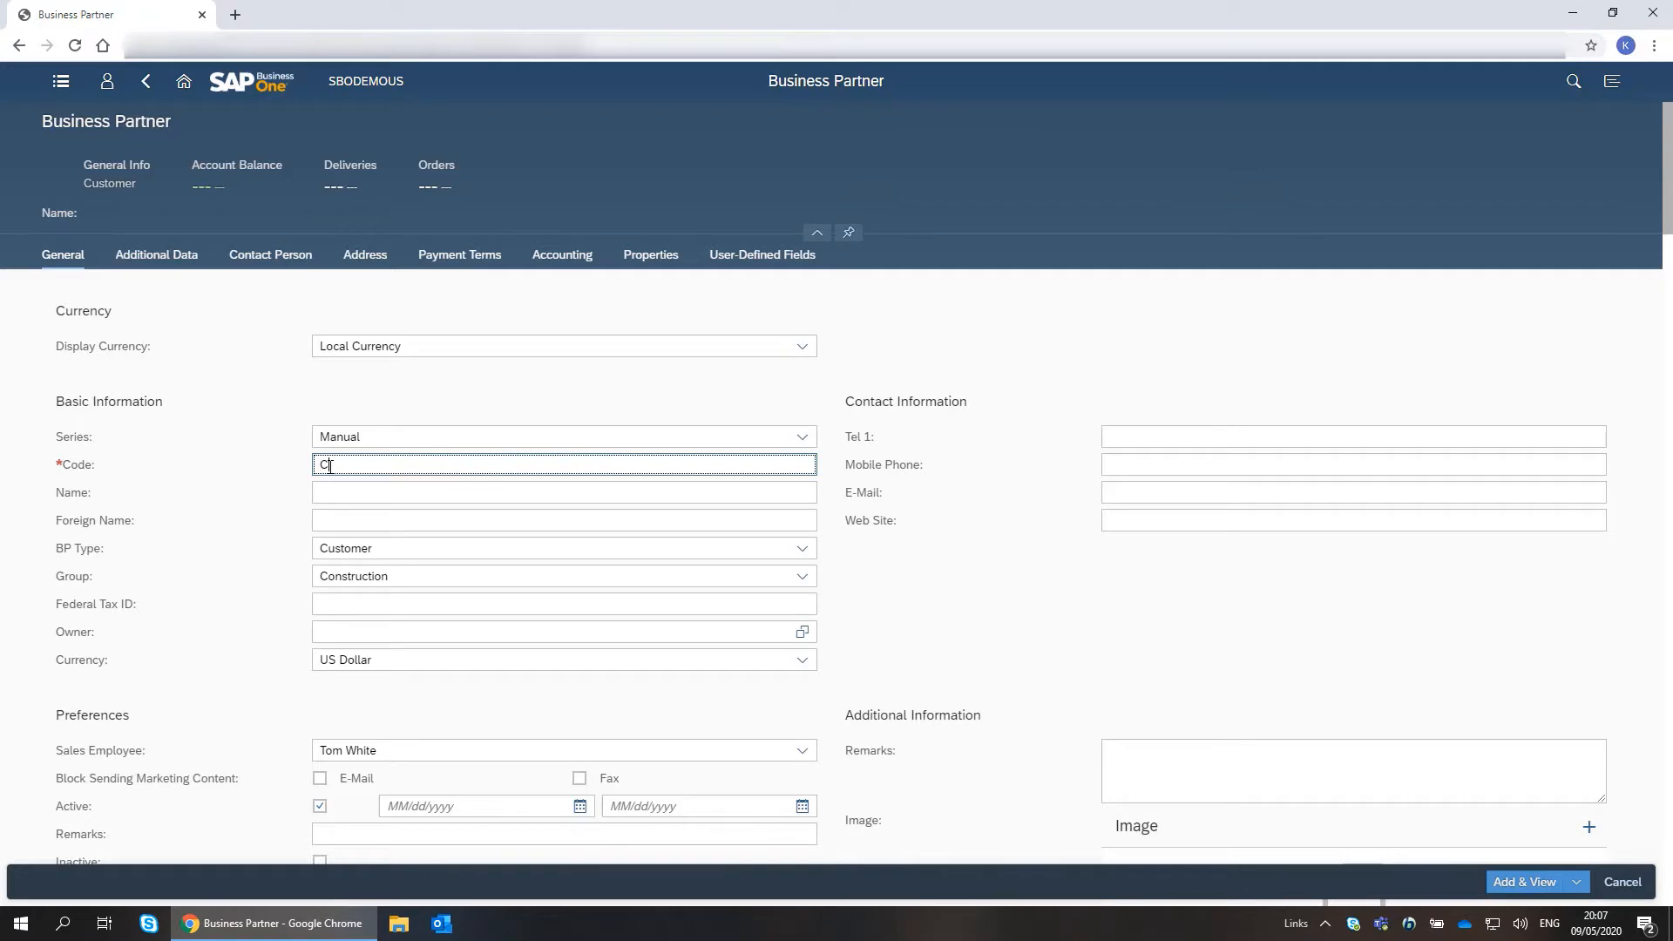
text(C80008)
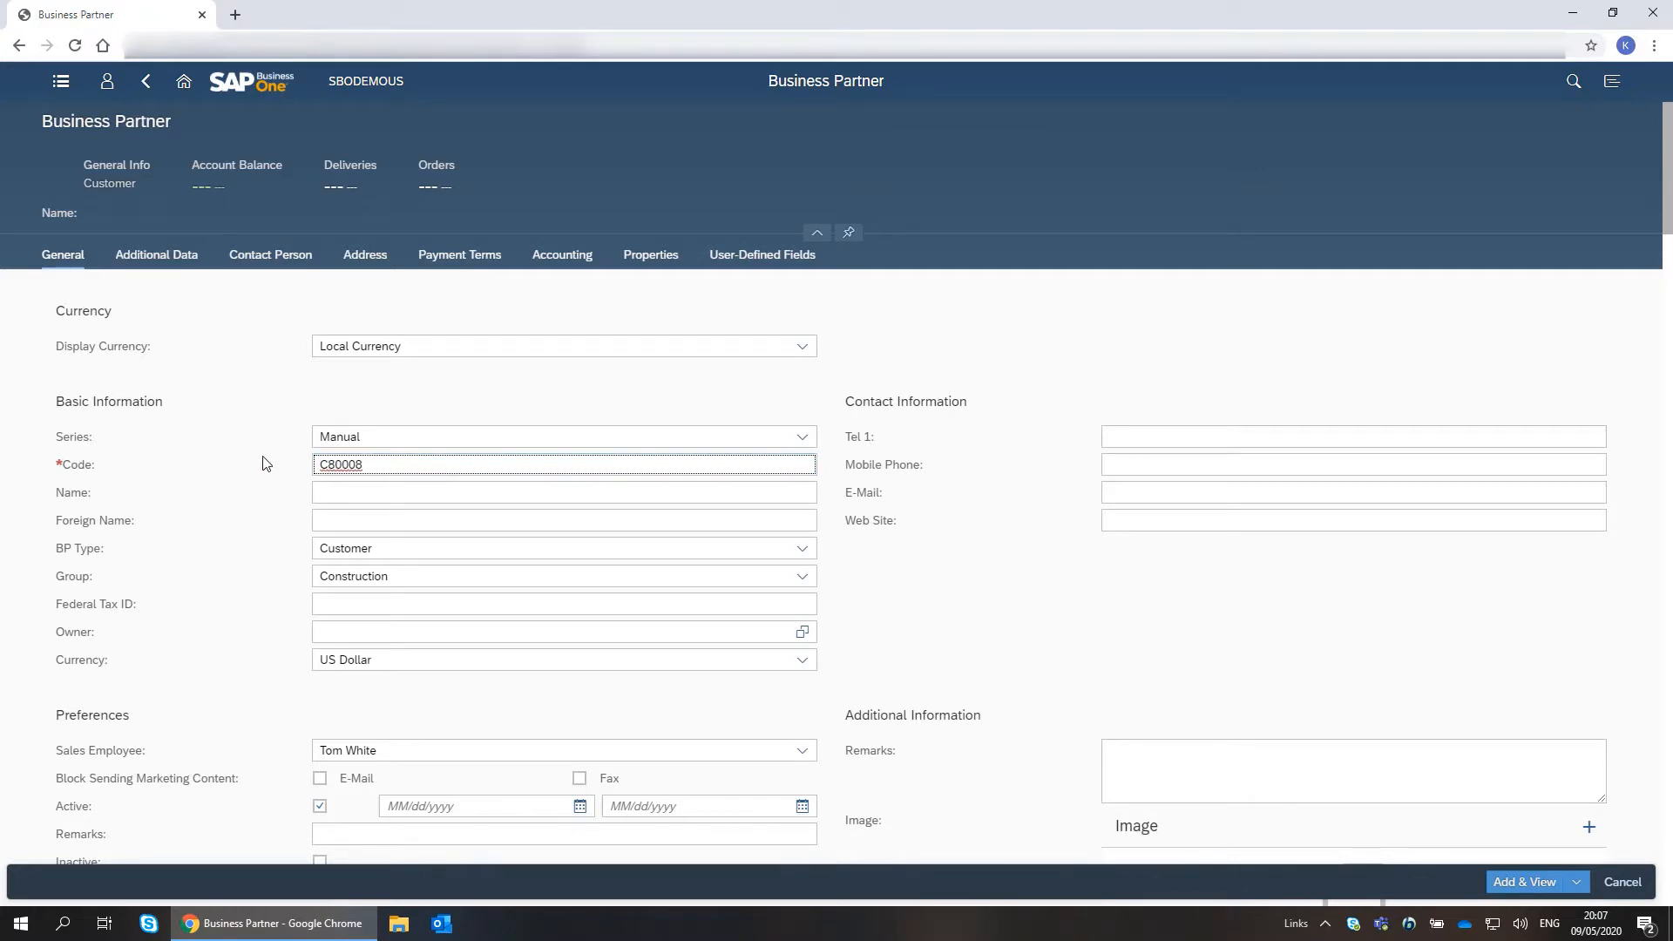
key(Tab)
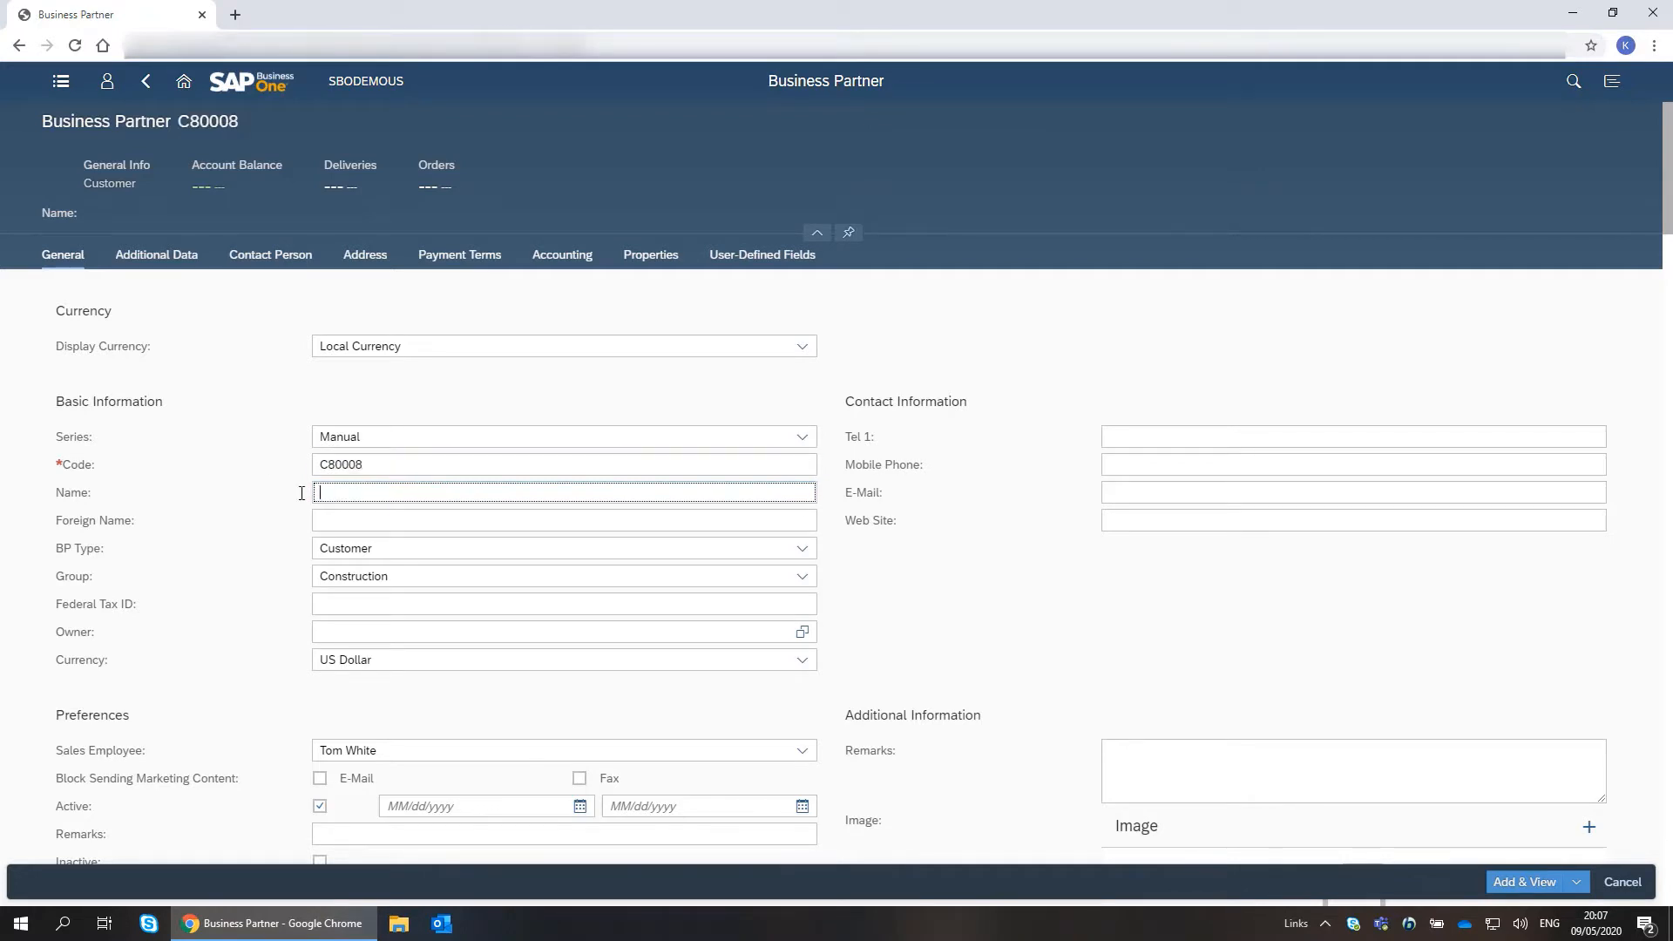
text(LBF Accessories)
Add a bill-to address row with the ID "Bill to 1" and enter its street.
click(376, 265)
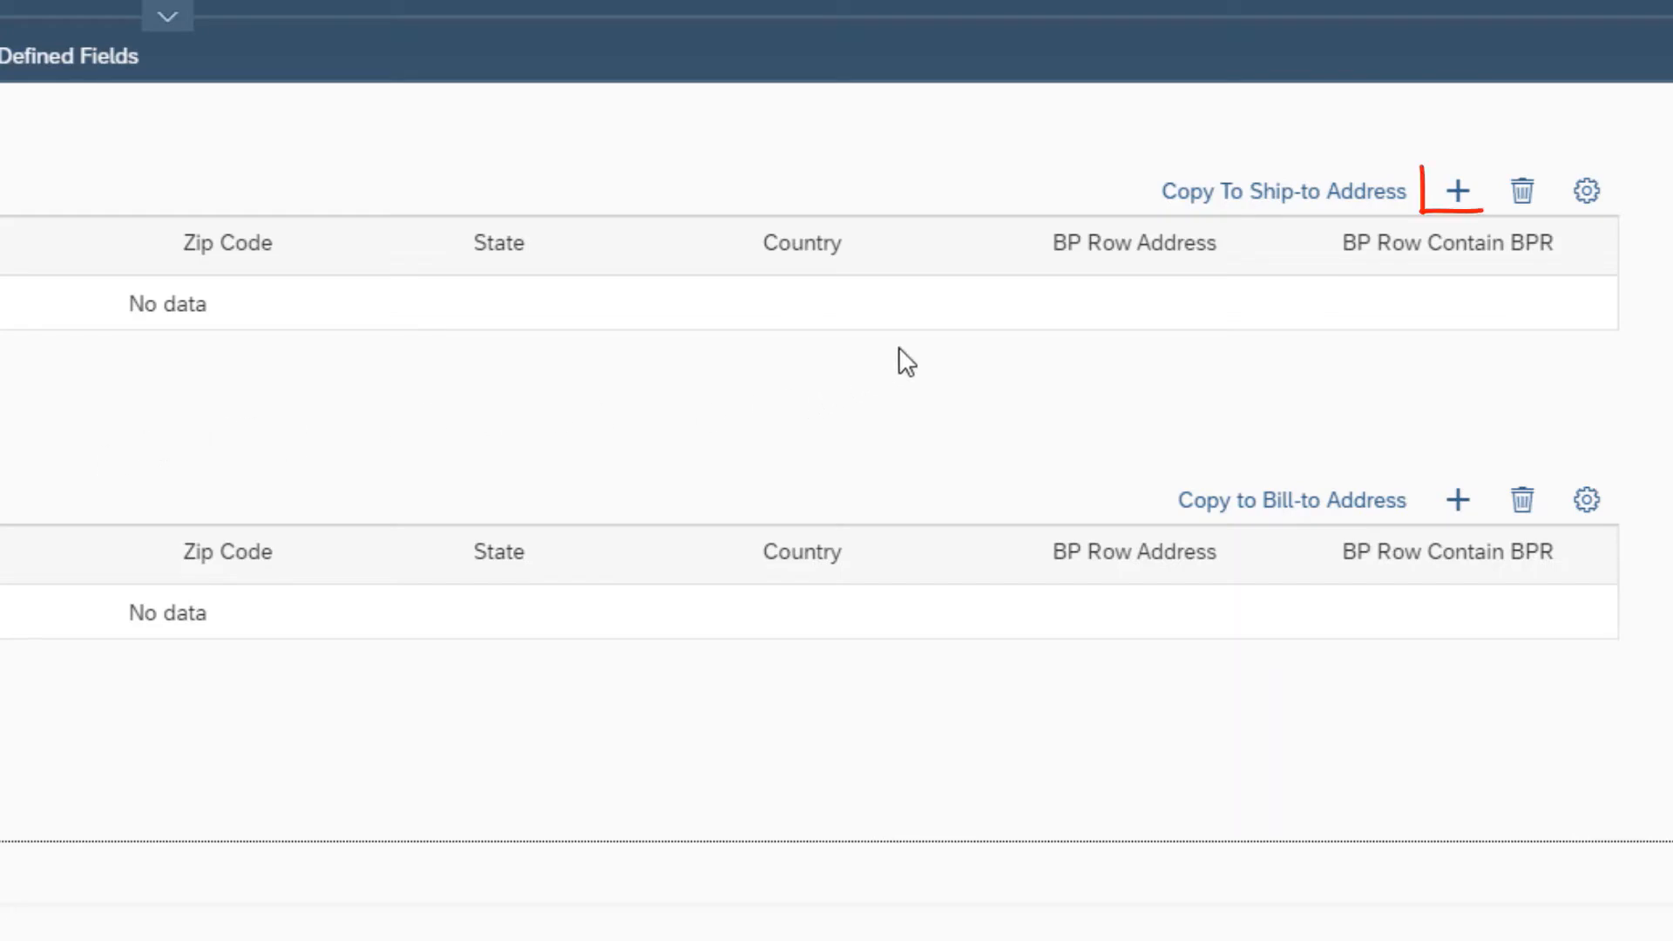
click(1460, 191)
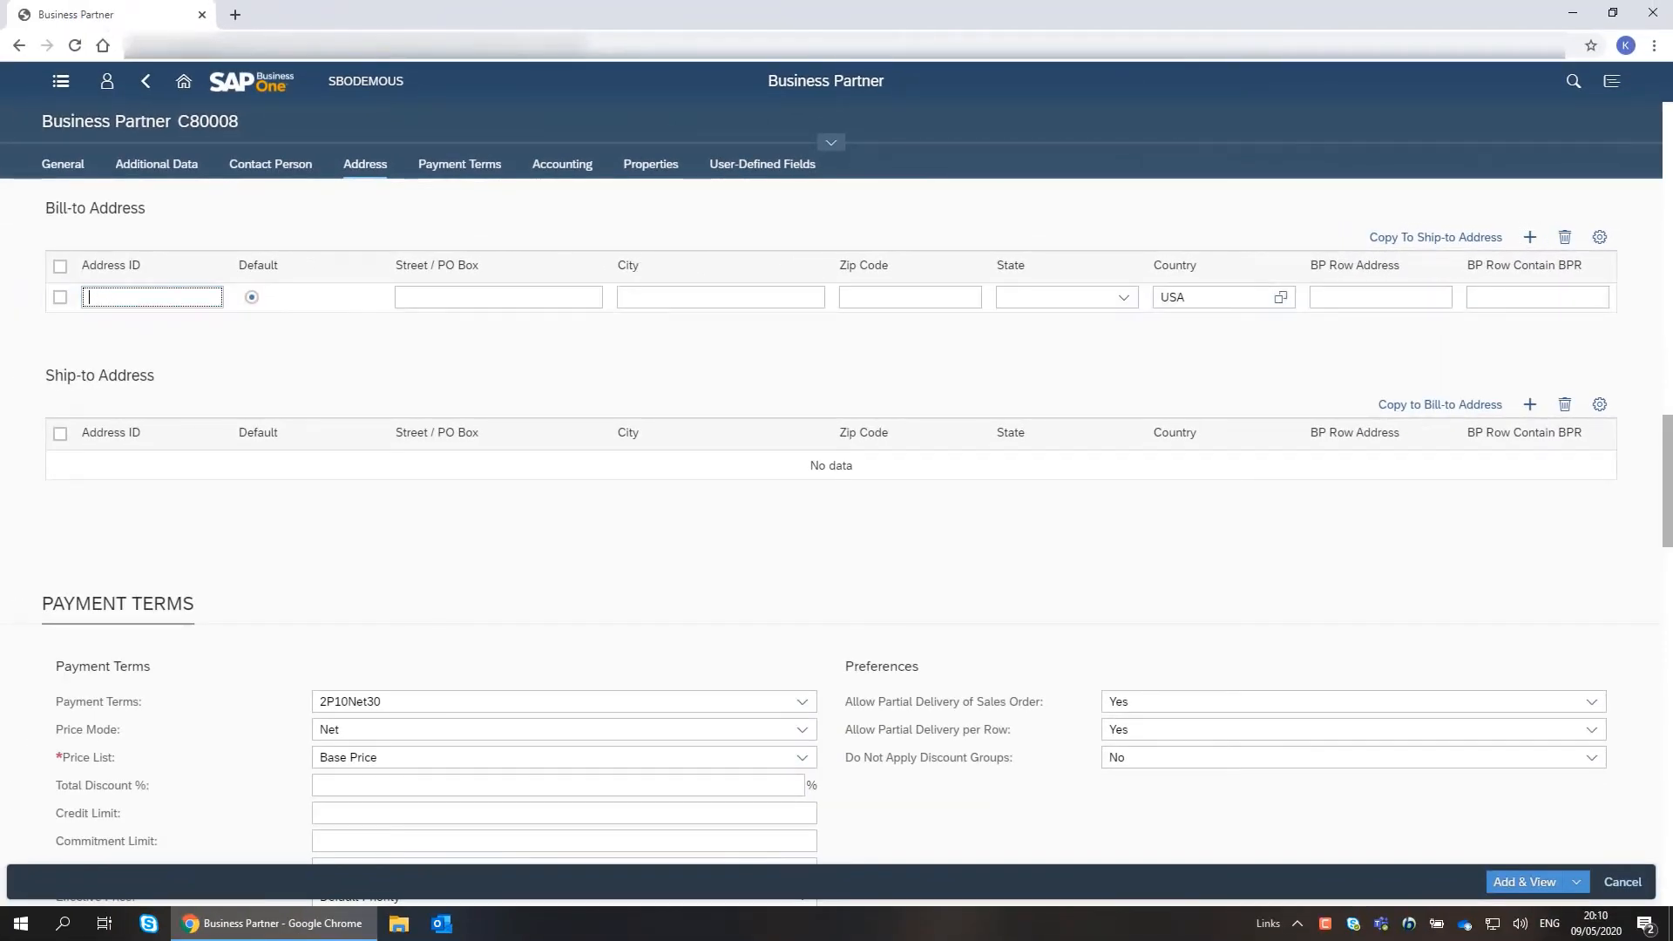
text(Bill to 1)
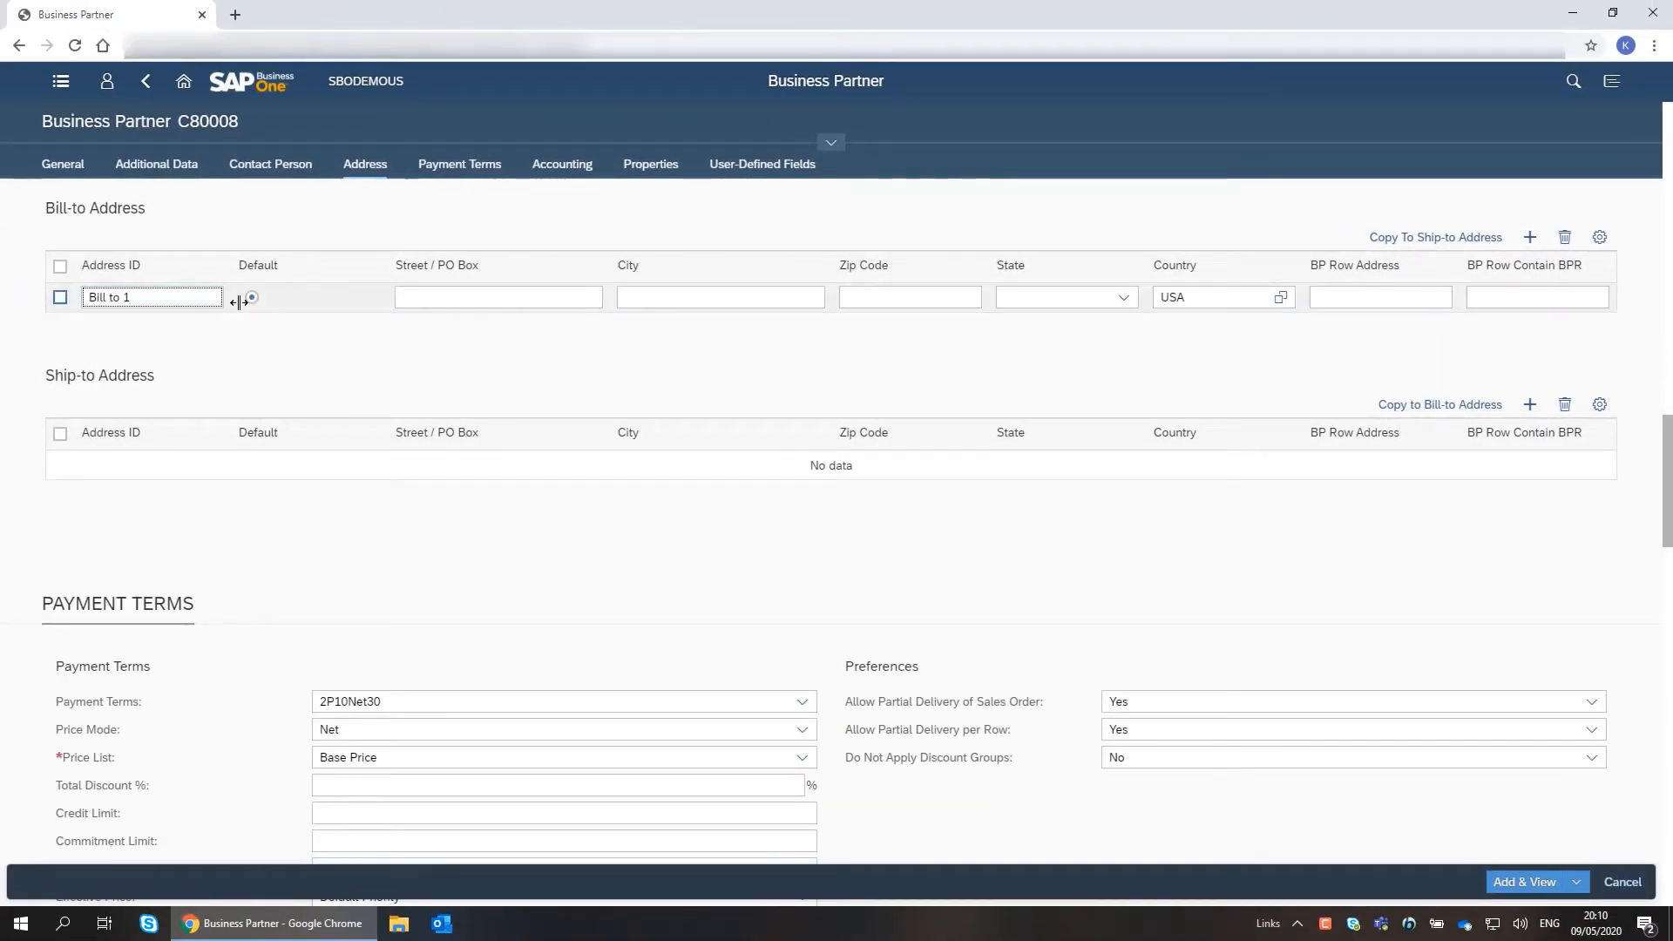
click(397, 297)
text(Jackso)
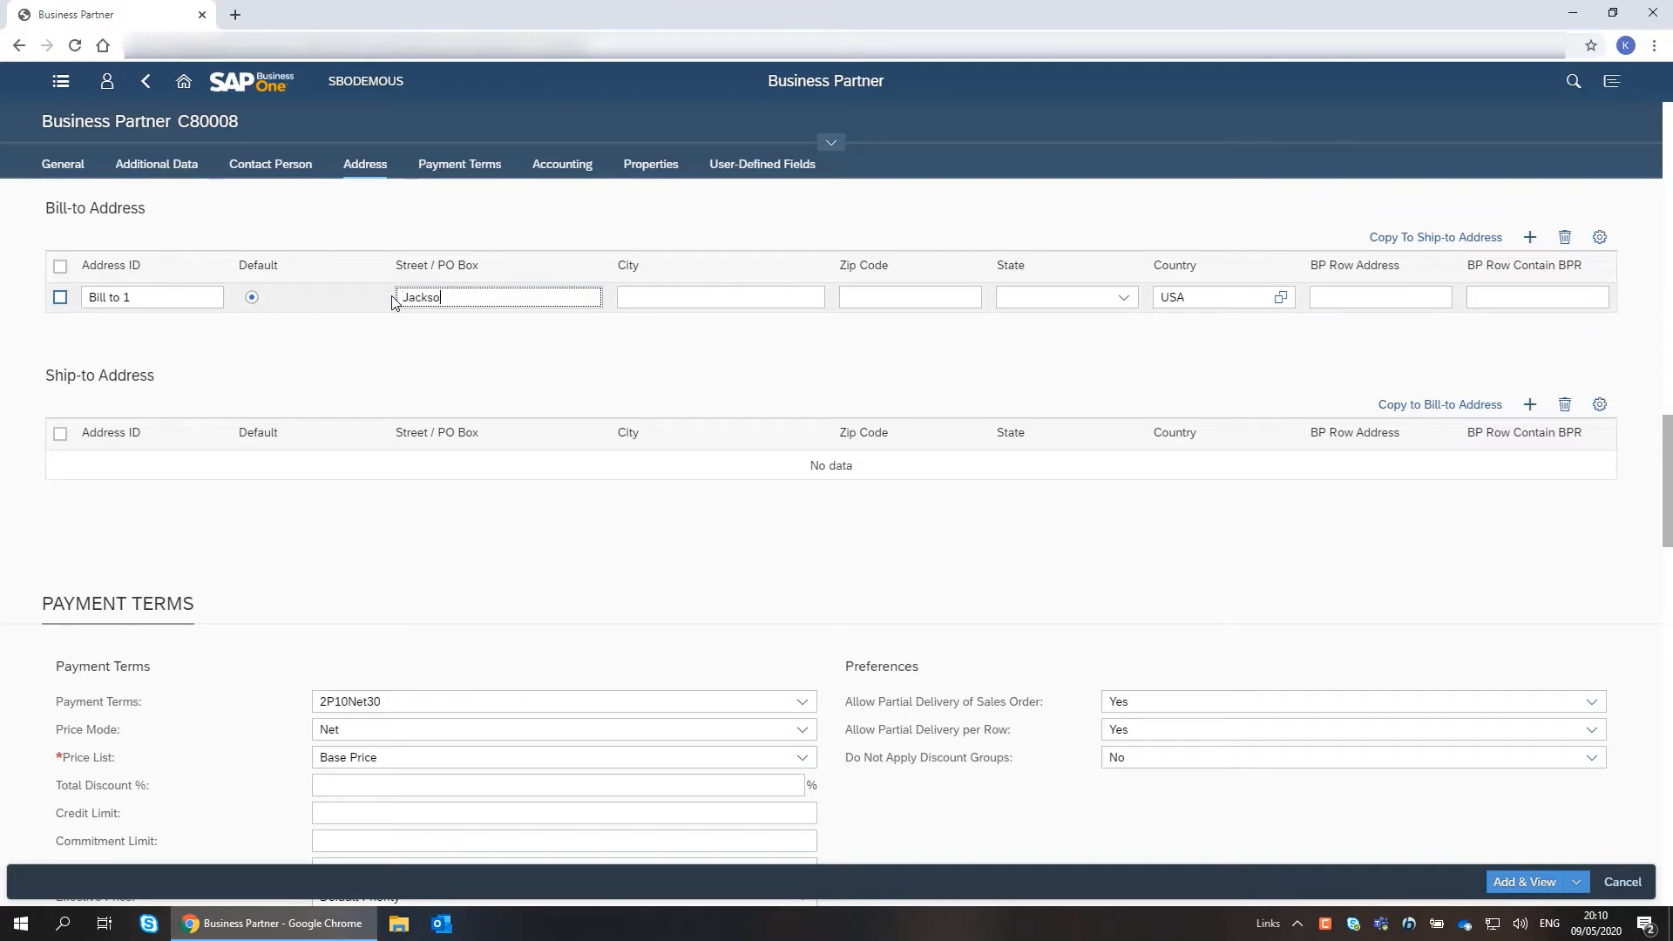
text(n 7)
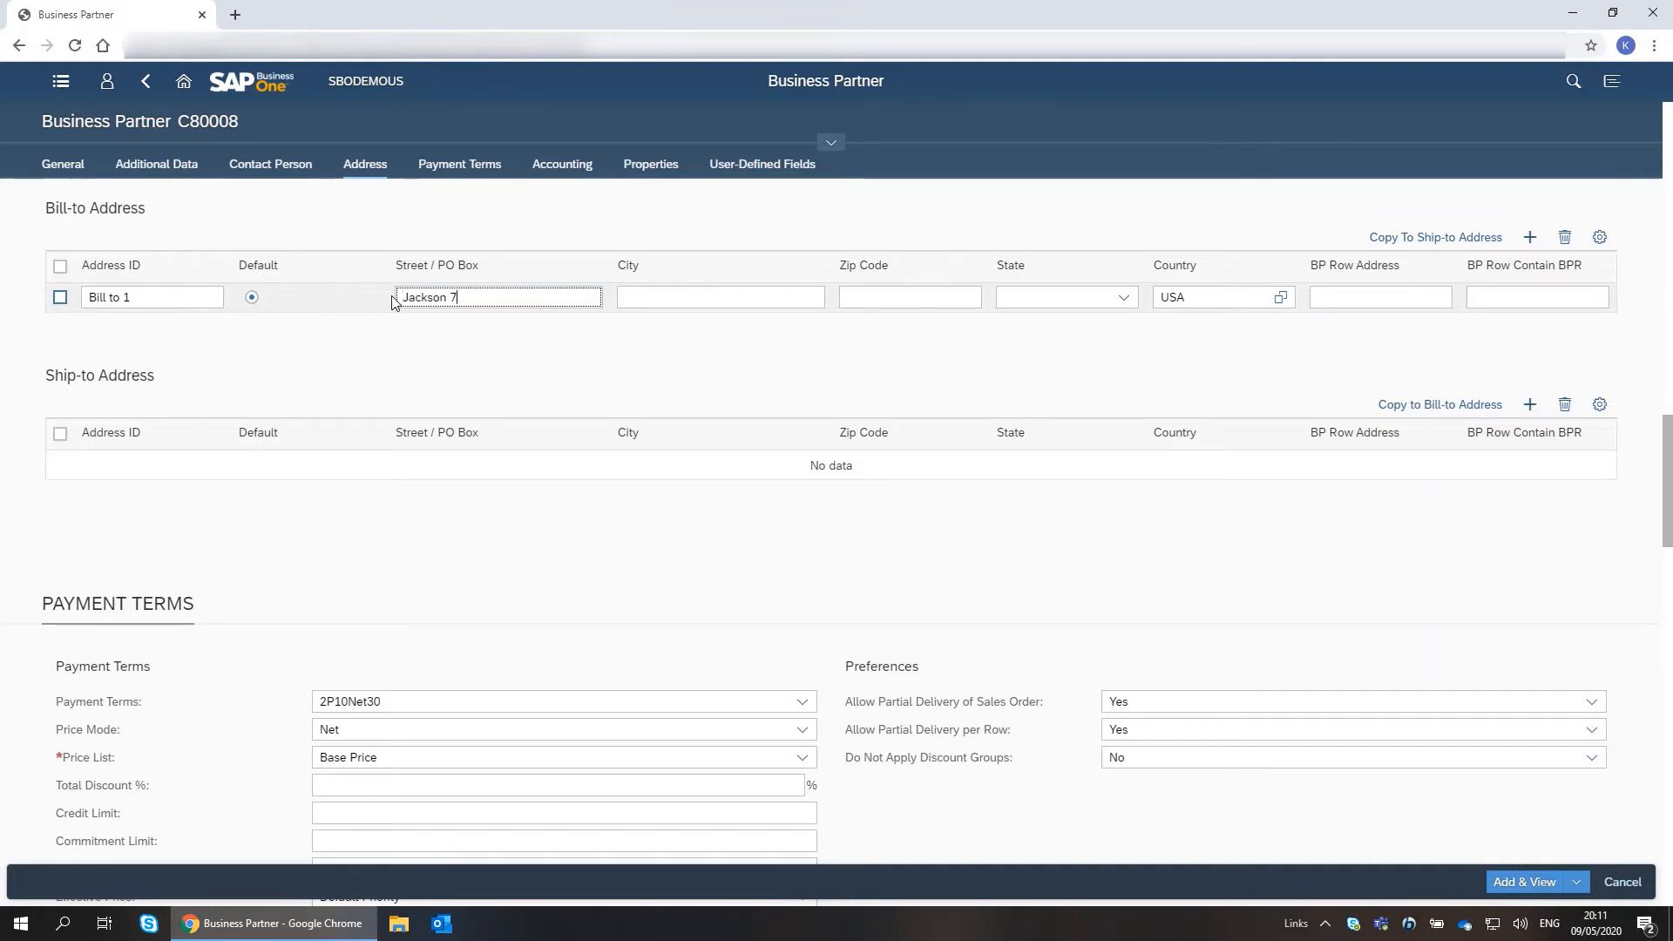
Fill in the city and zip code of the "Bill to 1" address and set its state to Montana.
key(Tab)
text(Pass)
key(Tab)
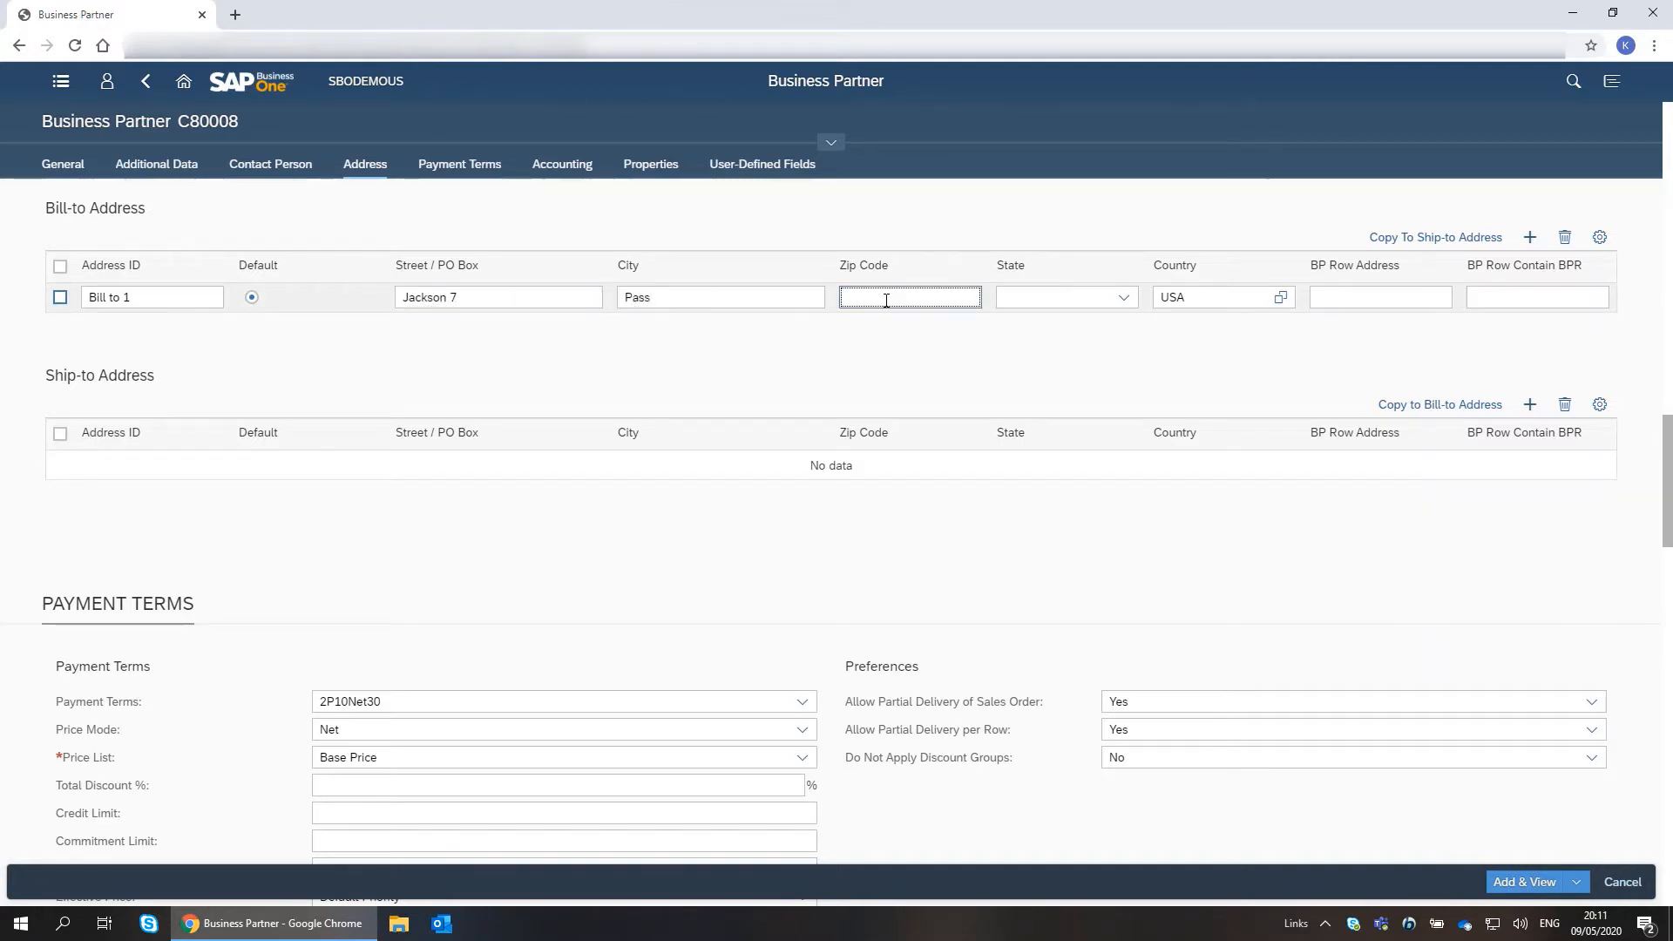
text(567891)
click(1123, 300)
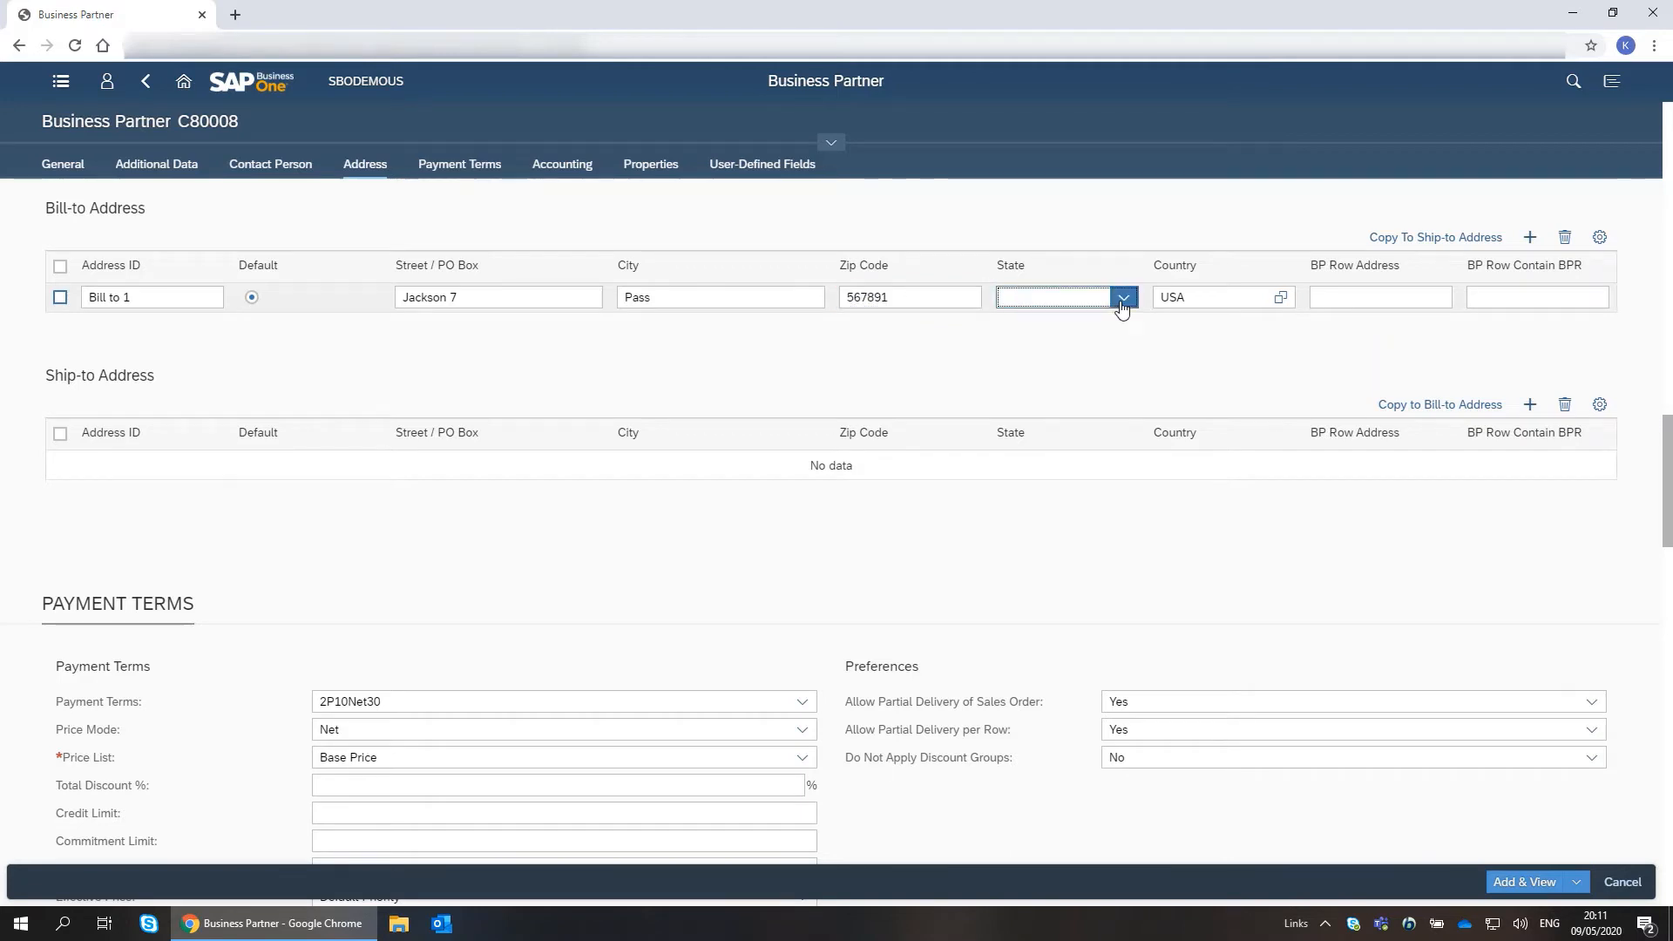
drag(1151, 331, 1148, 504)
click(1078, 697)
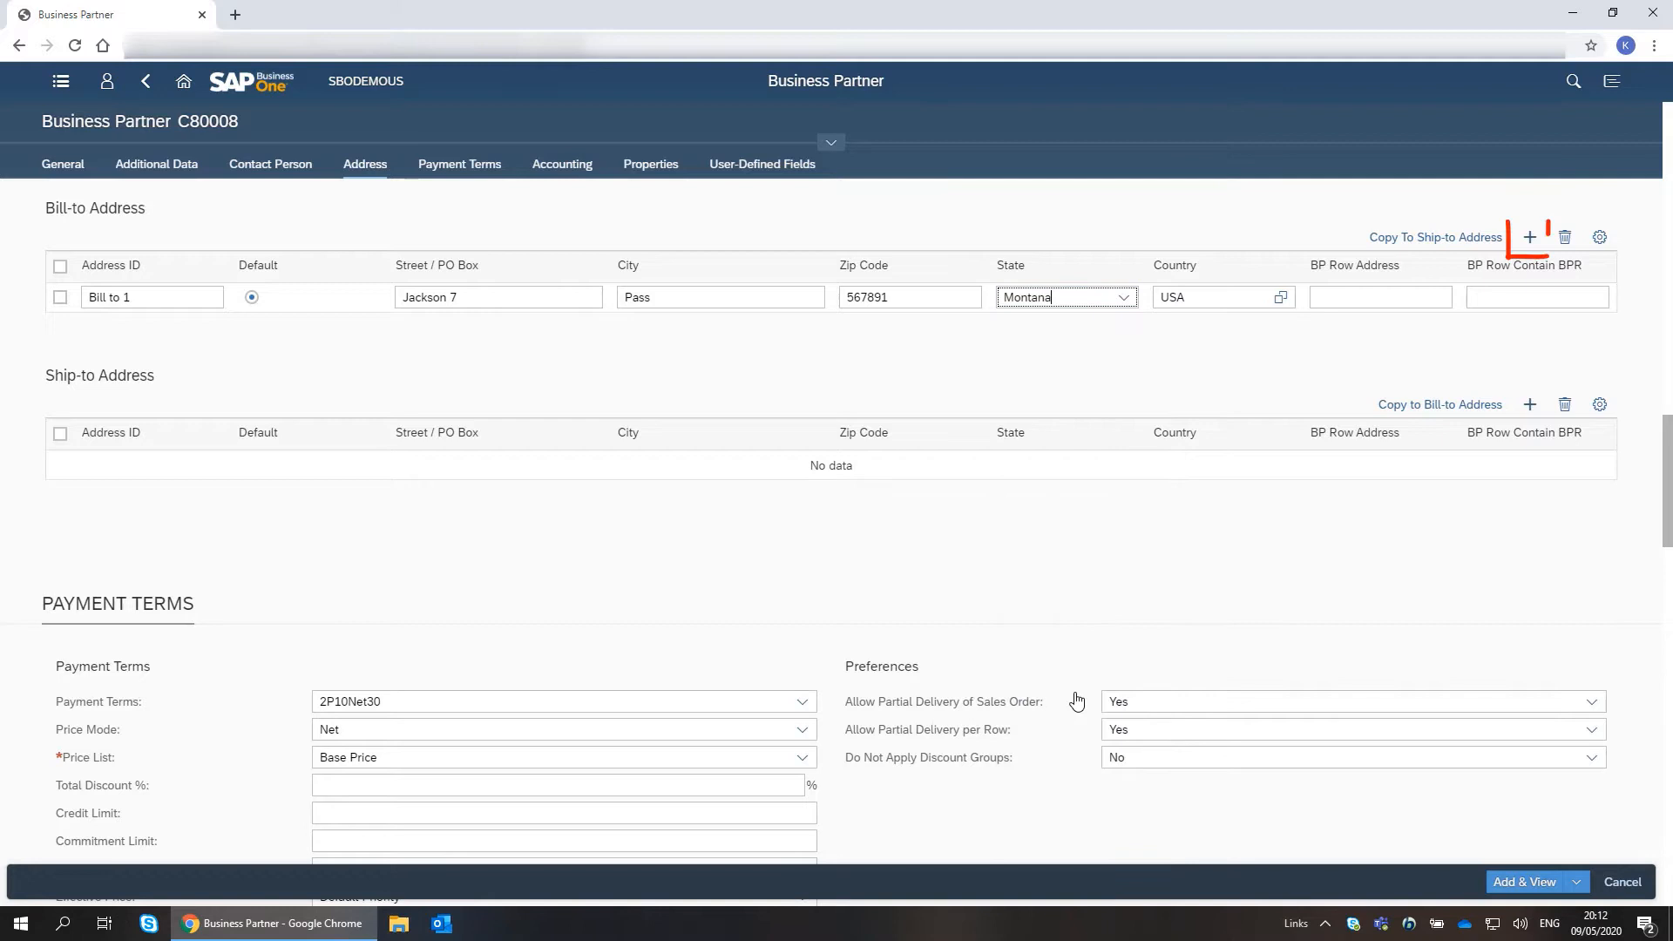
Add a second bill-to address "Bill to 2" with its street, city and zip code, and set its state to Montana.
click(1531, 237)
text(Bill to 2)
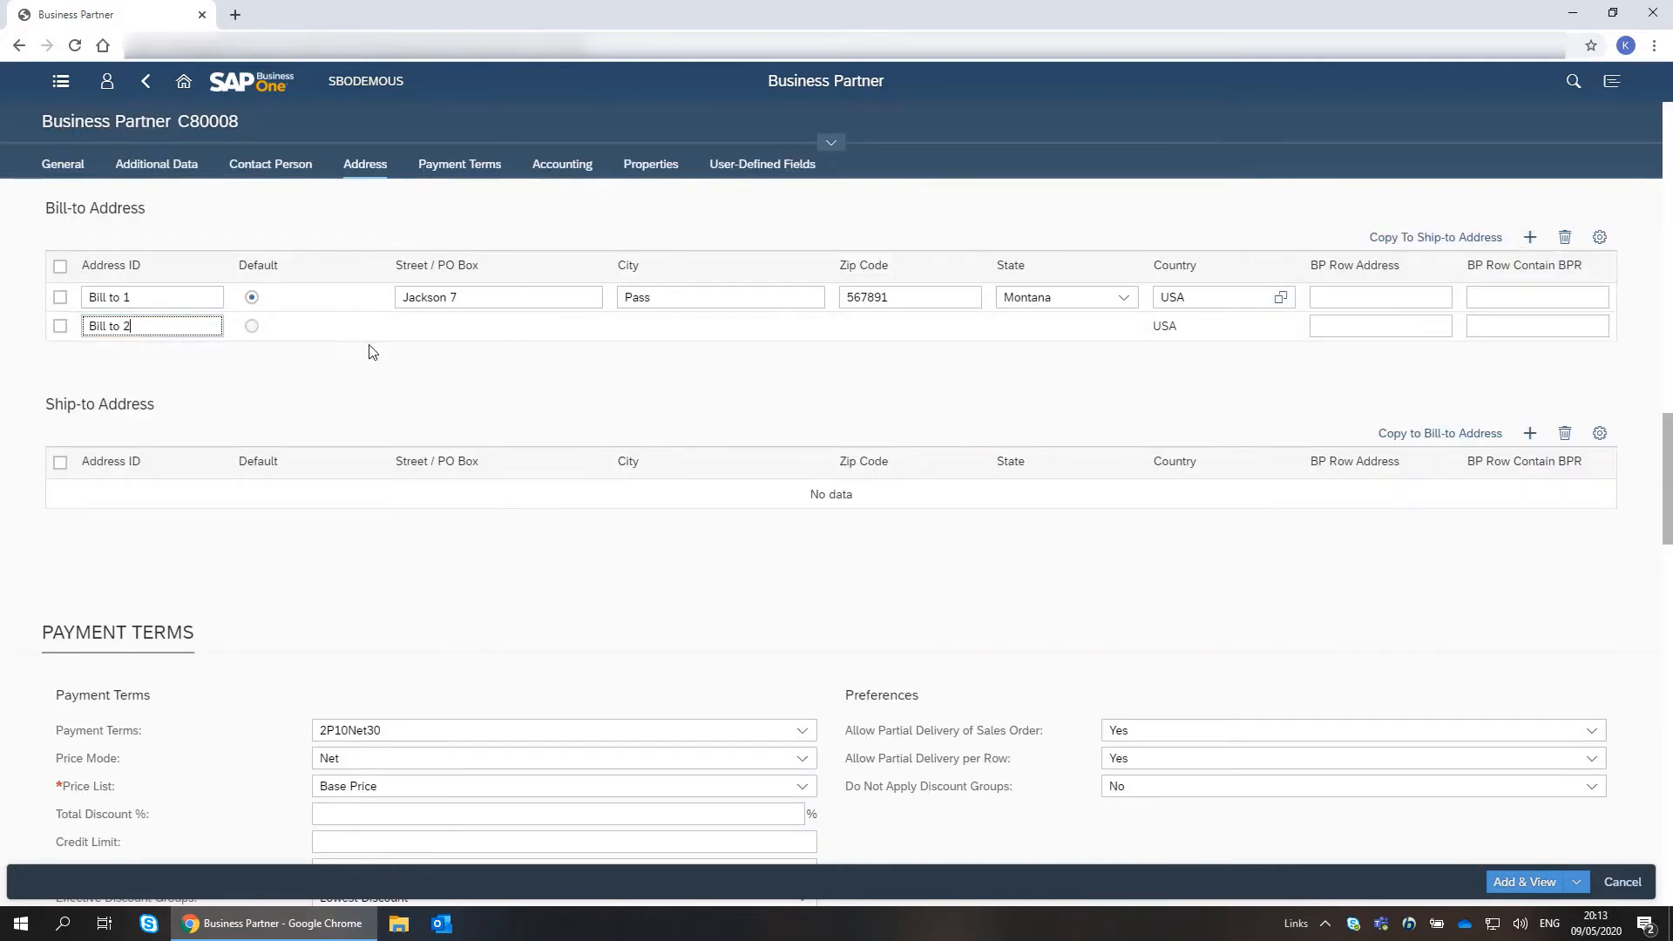
click(390, 326)
text(Thompson 10)
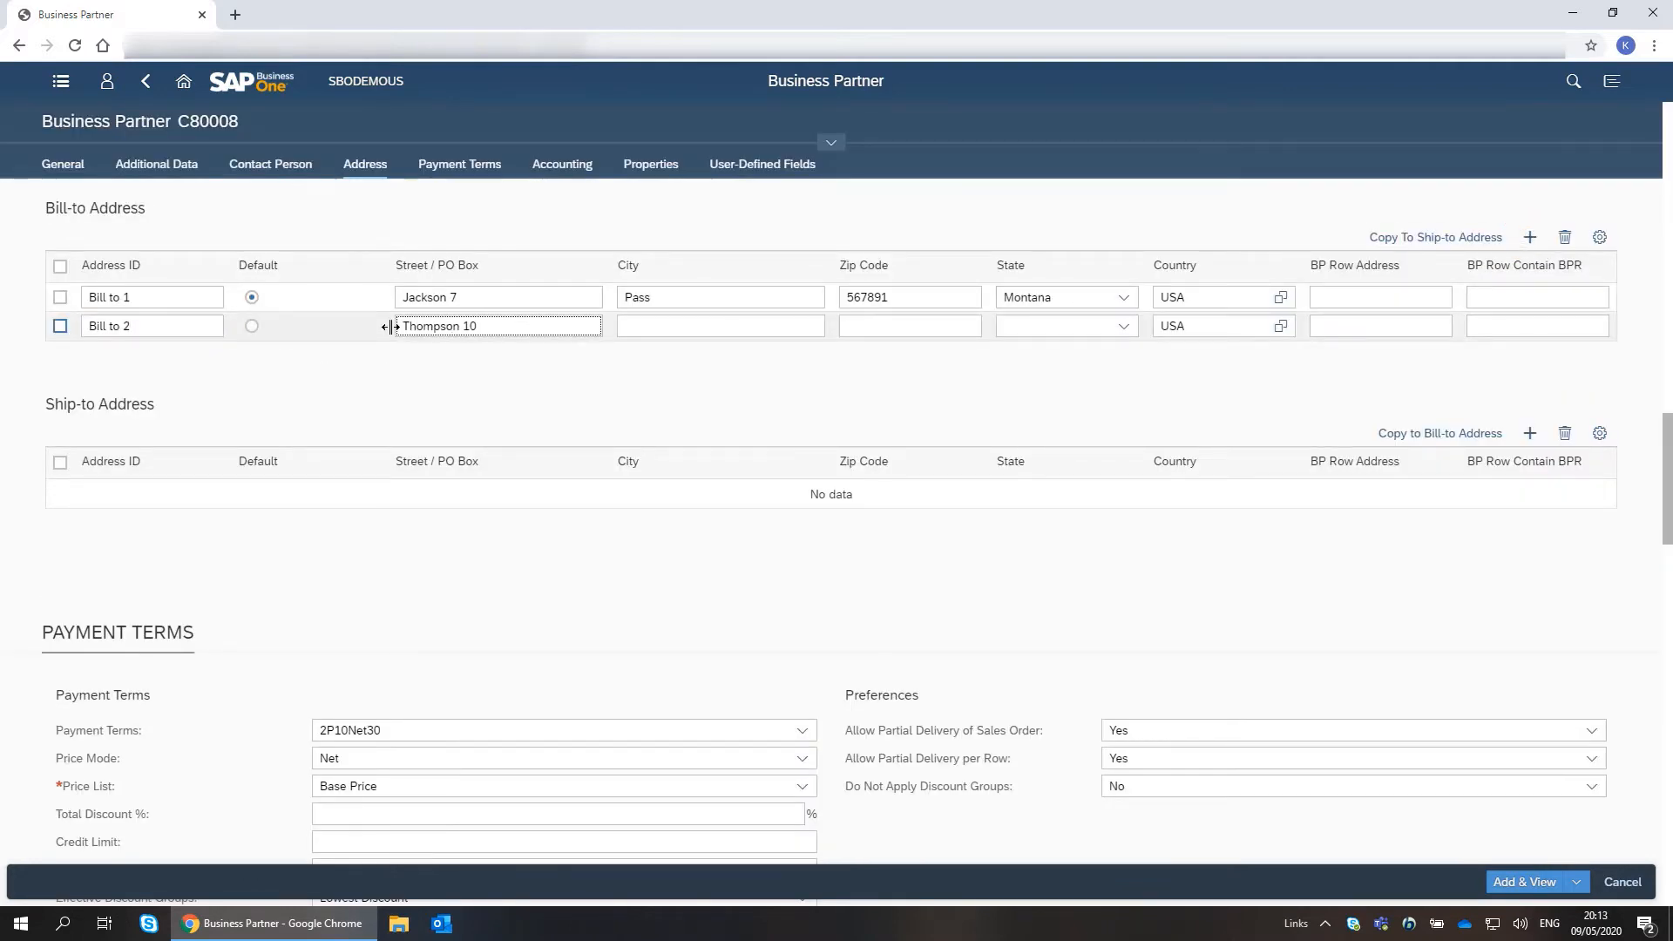
click(664, 328)
text(Pass)
click(870, 323)
text(56790)
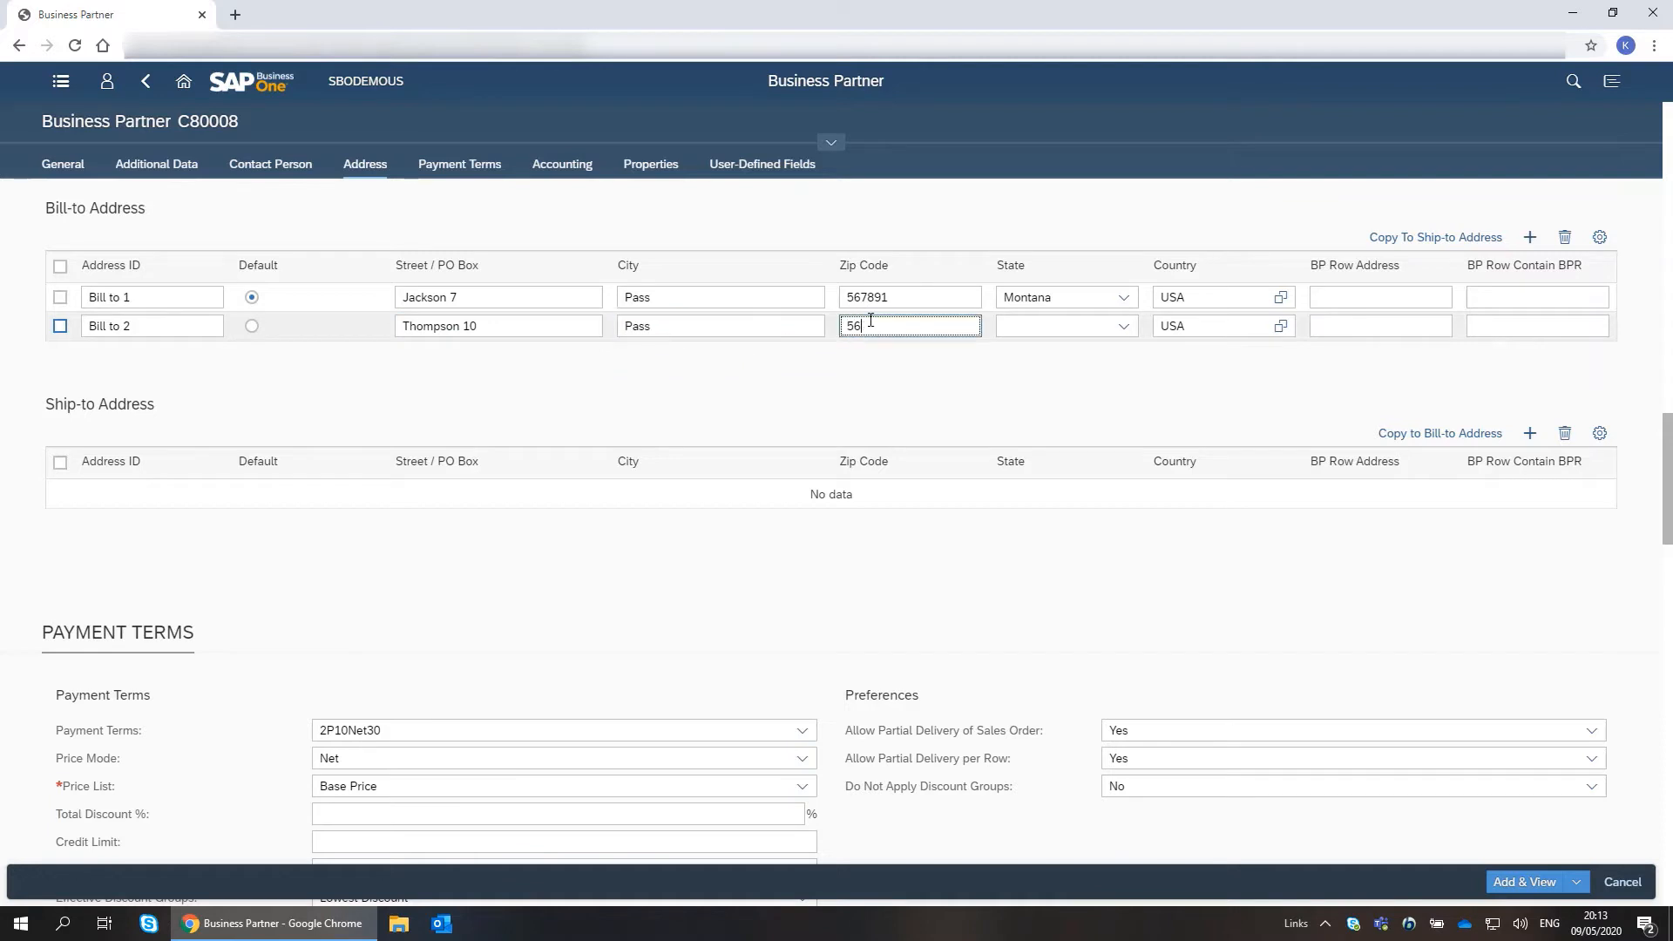
click(1124, 326)
scroll(1153, 440, down, 5)
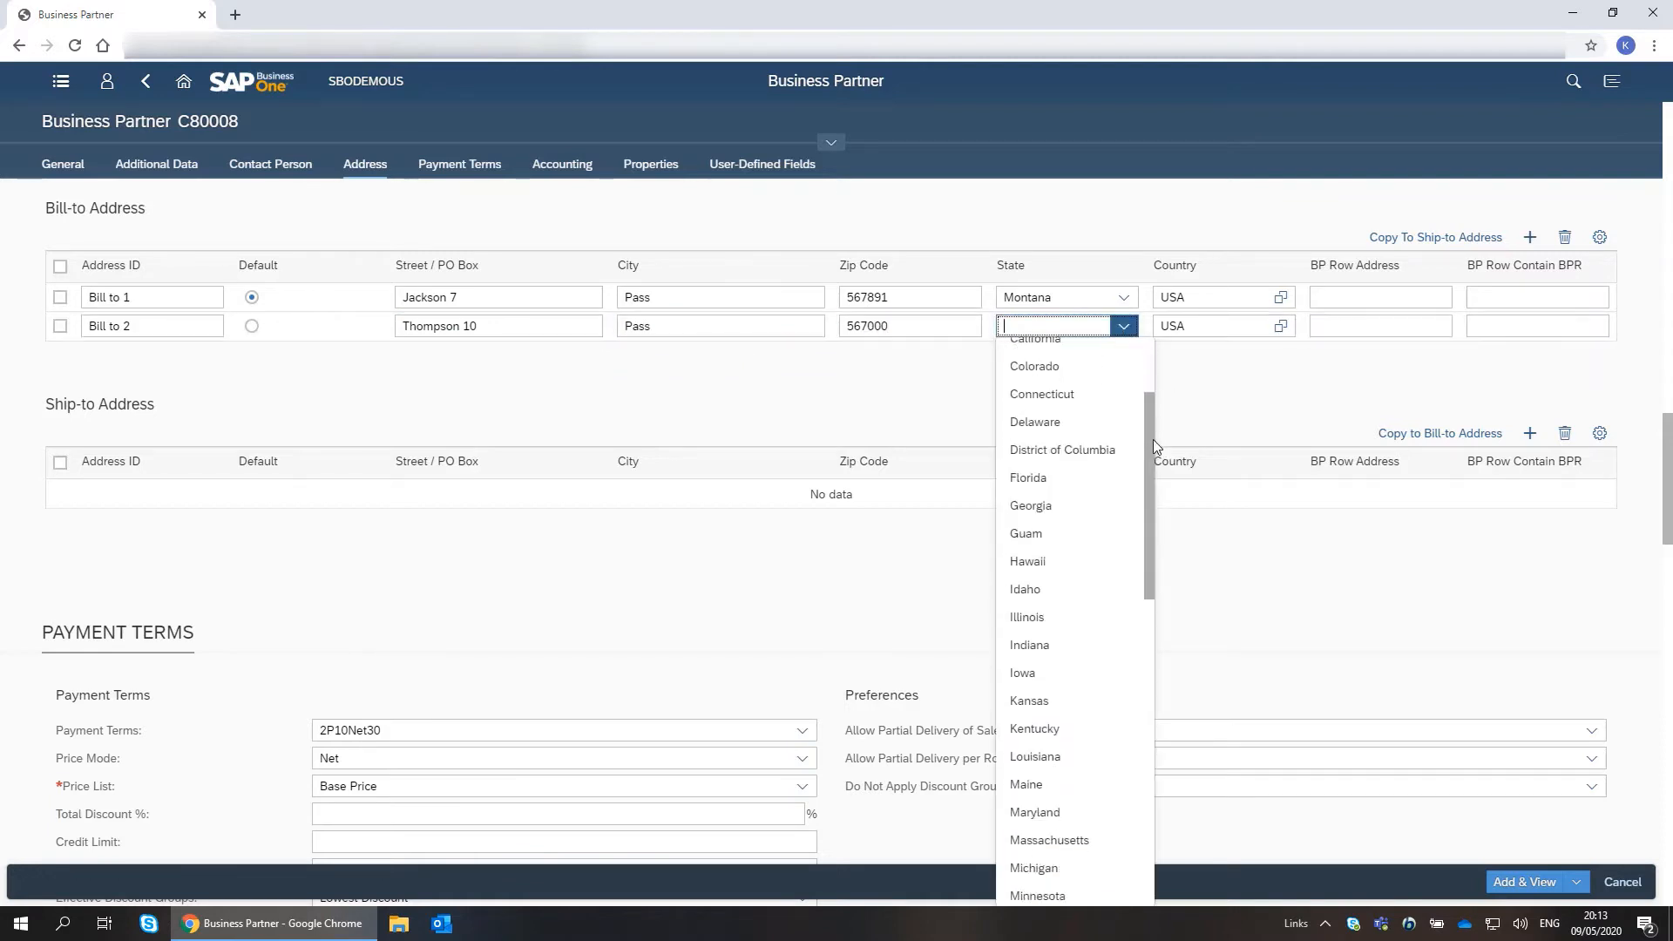
click(1046, 736)
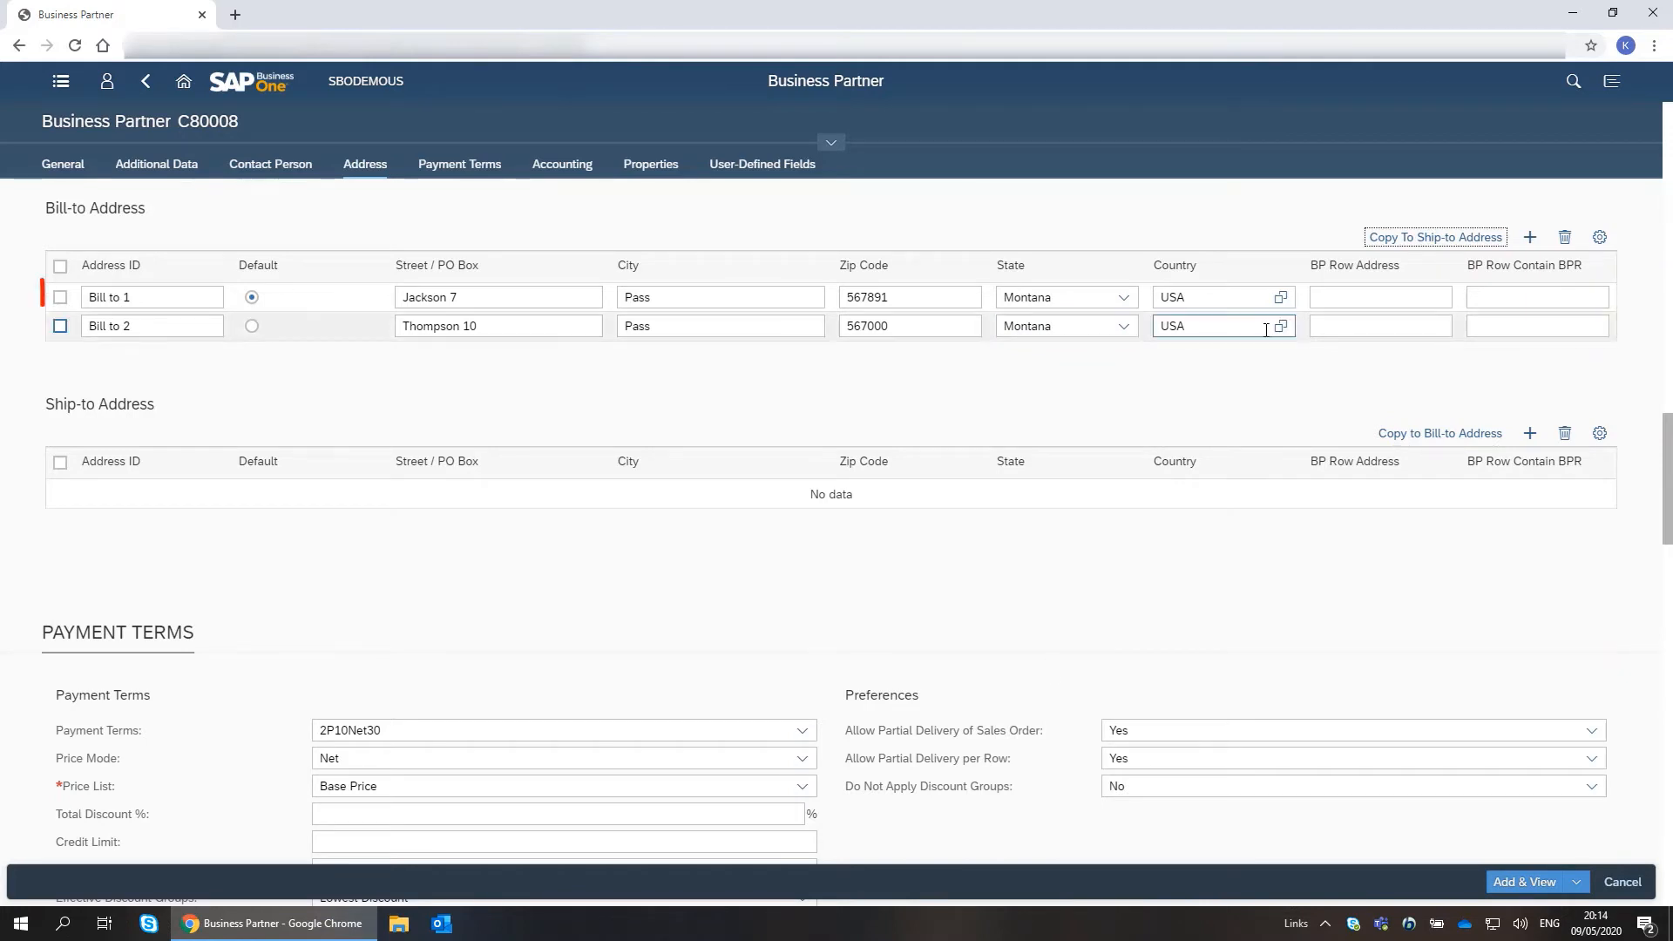
Copy the "Bill to 1" address to the ship-to addresses.
click(61, 298)
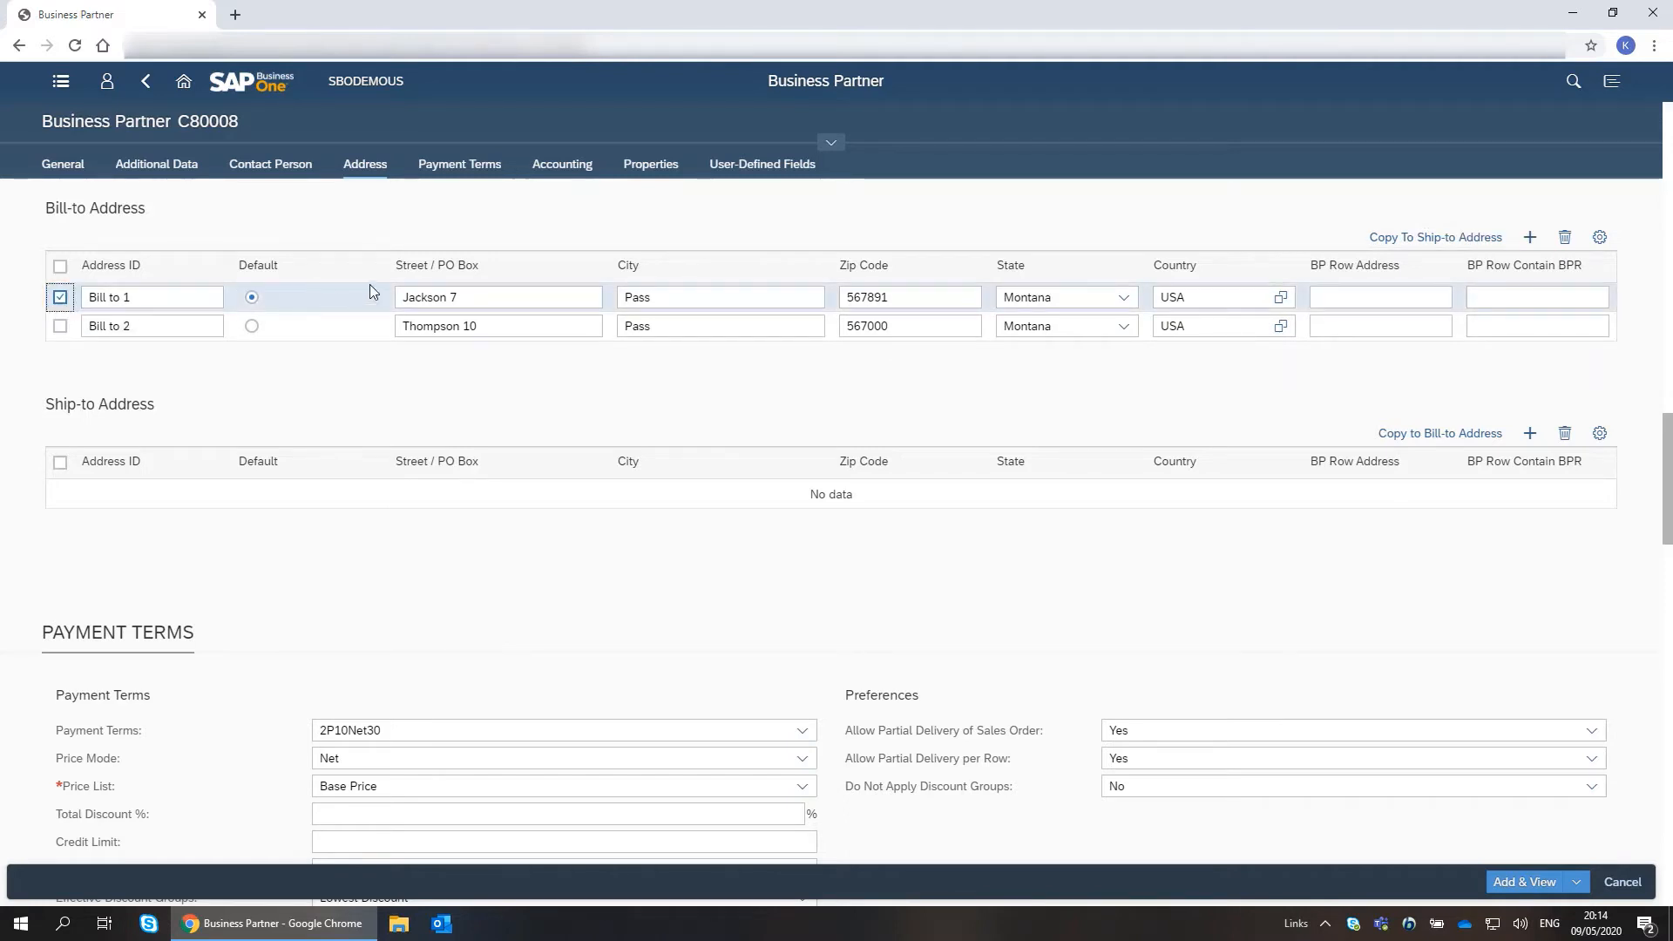
click(1398, 248)
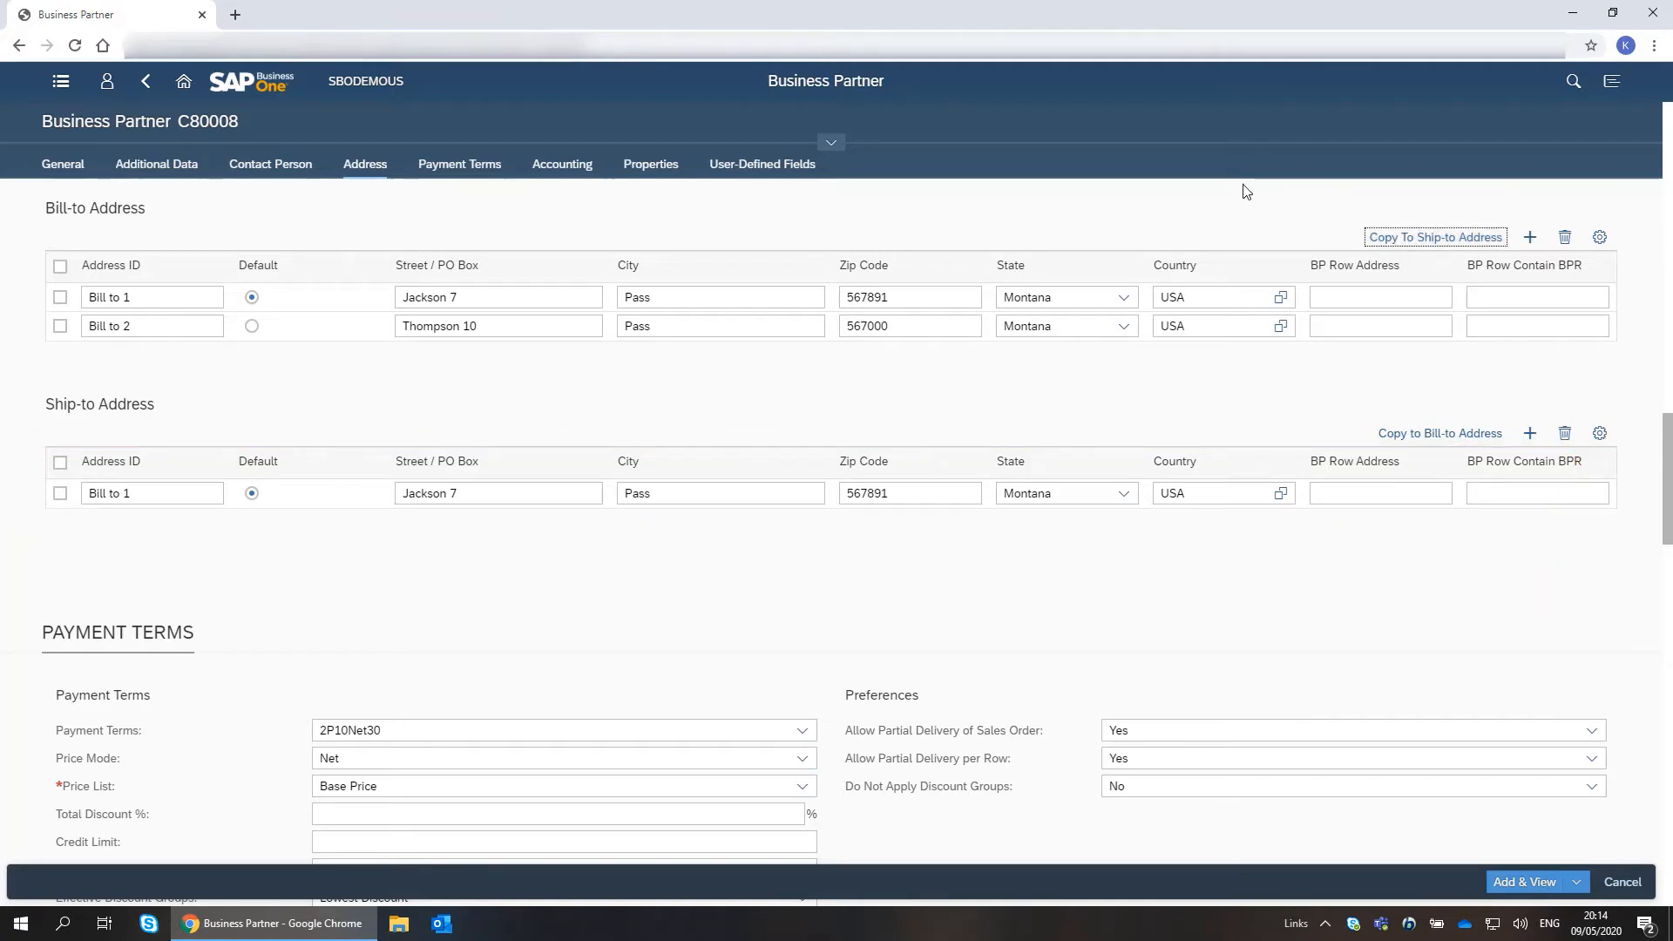
Set the new business partner's total discount to 10% in its payment terms.
click(465, 172)
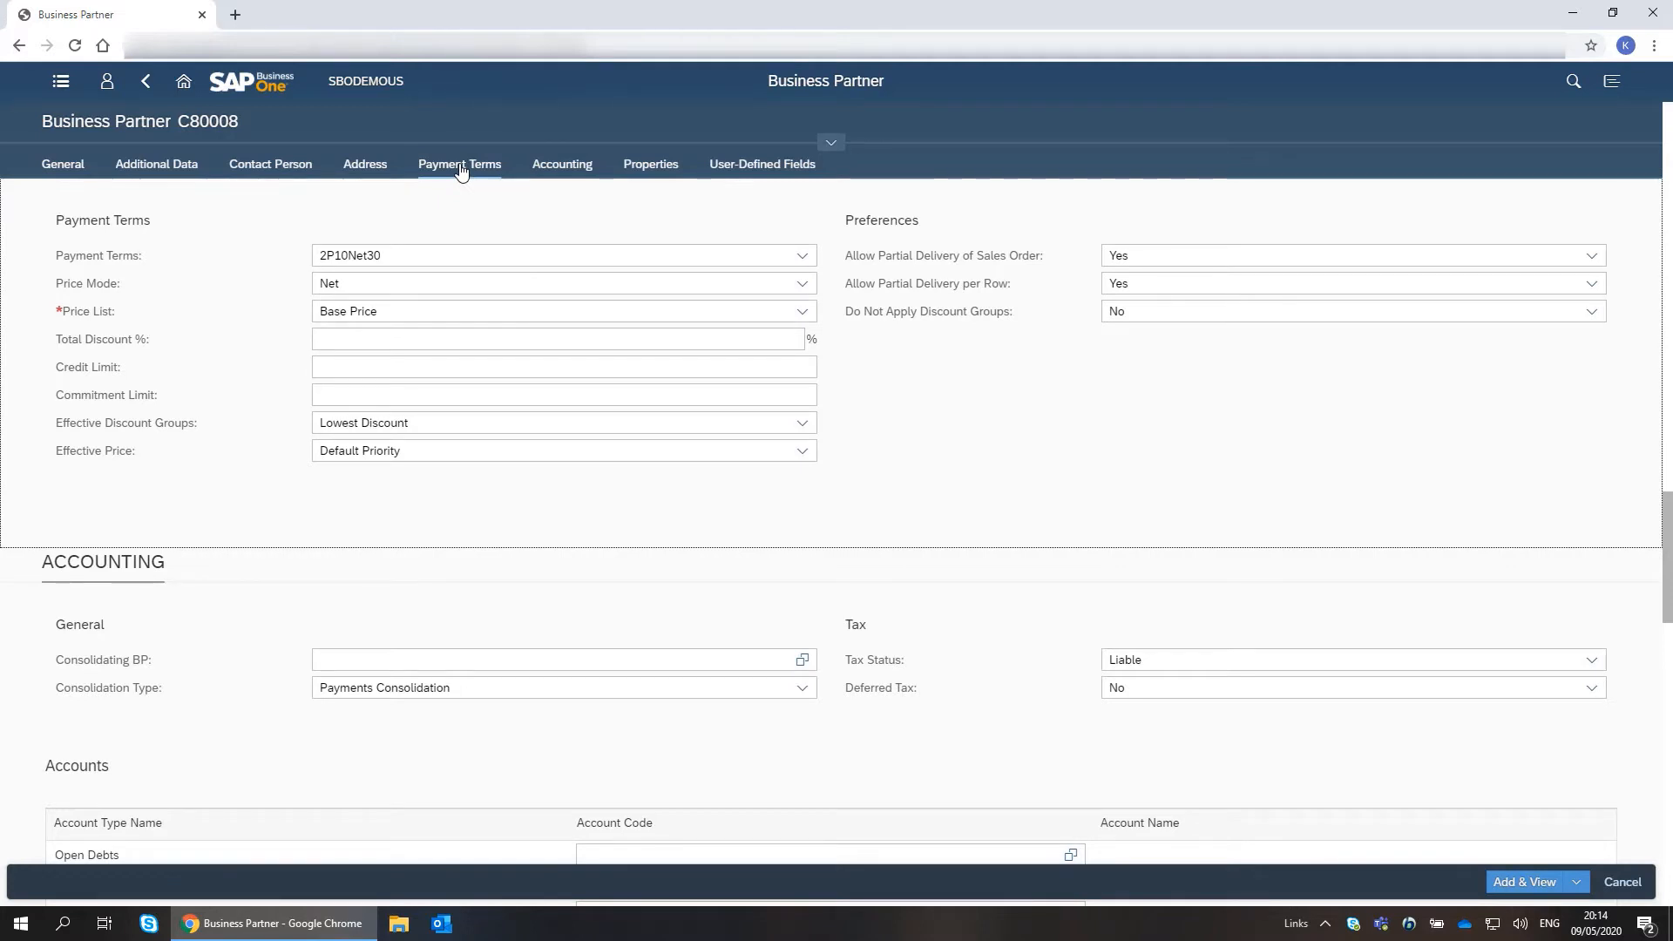
click(367, 343)
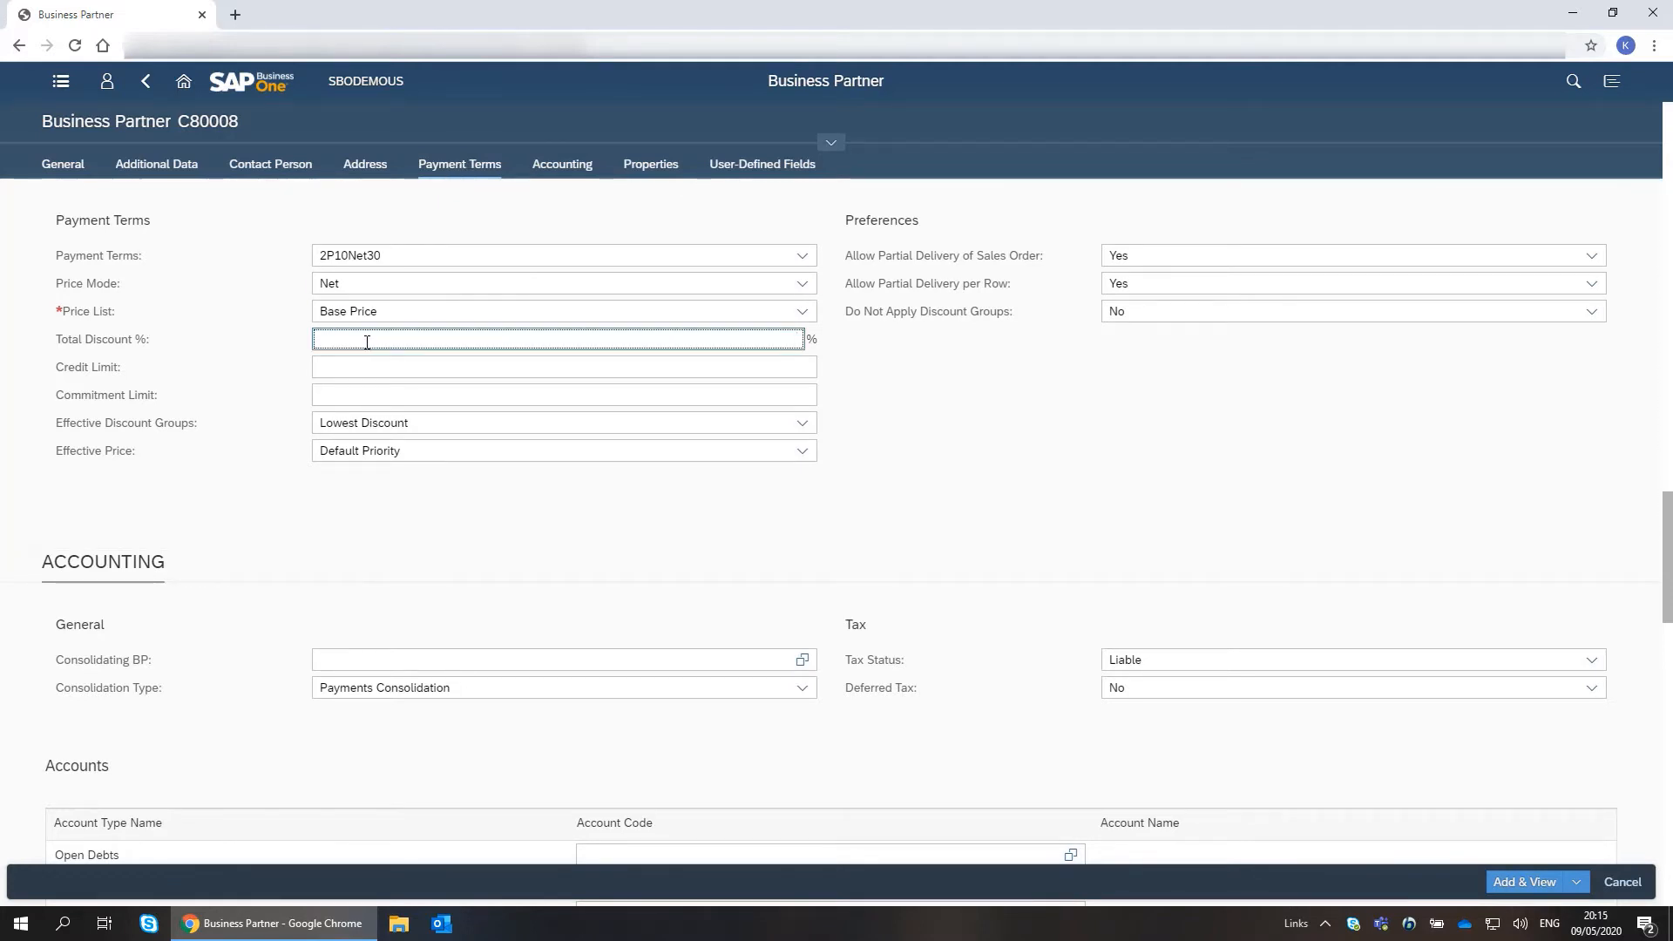
text(10)
click(363, 372)
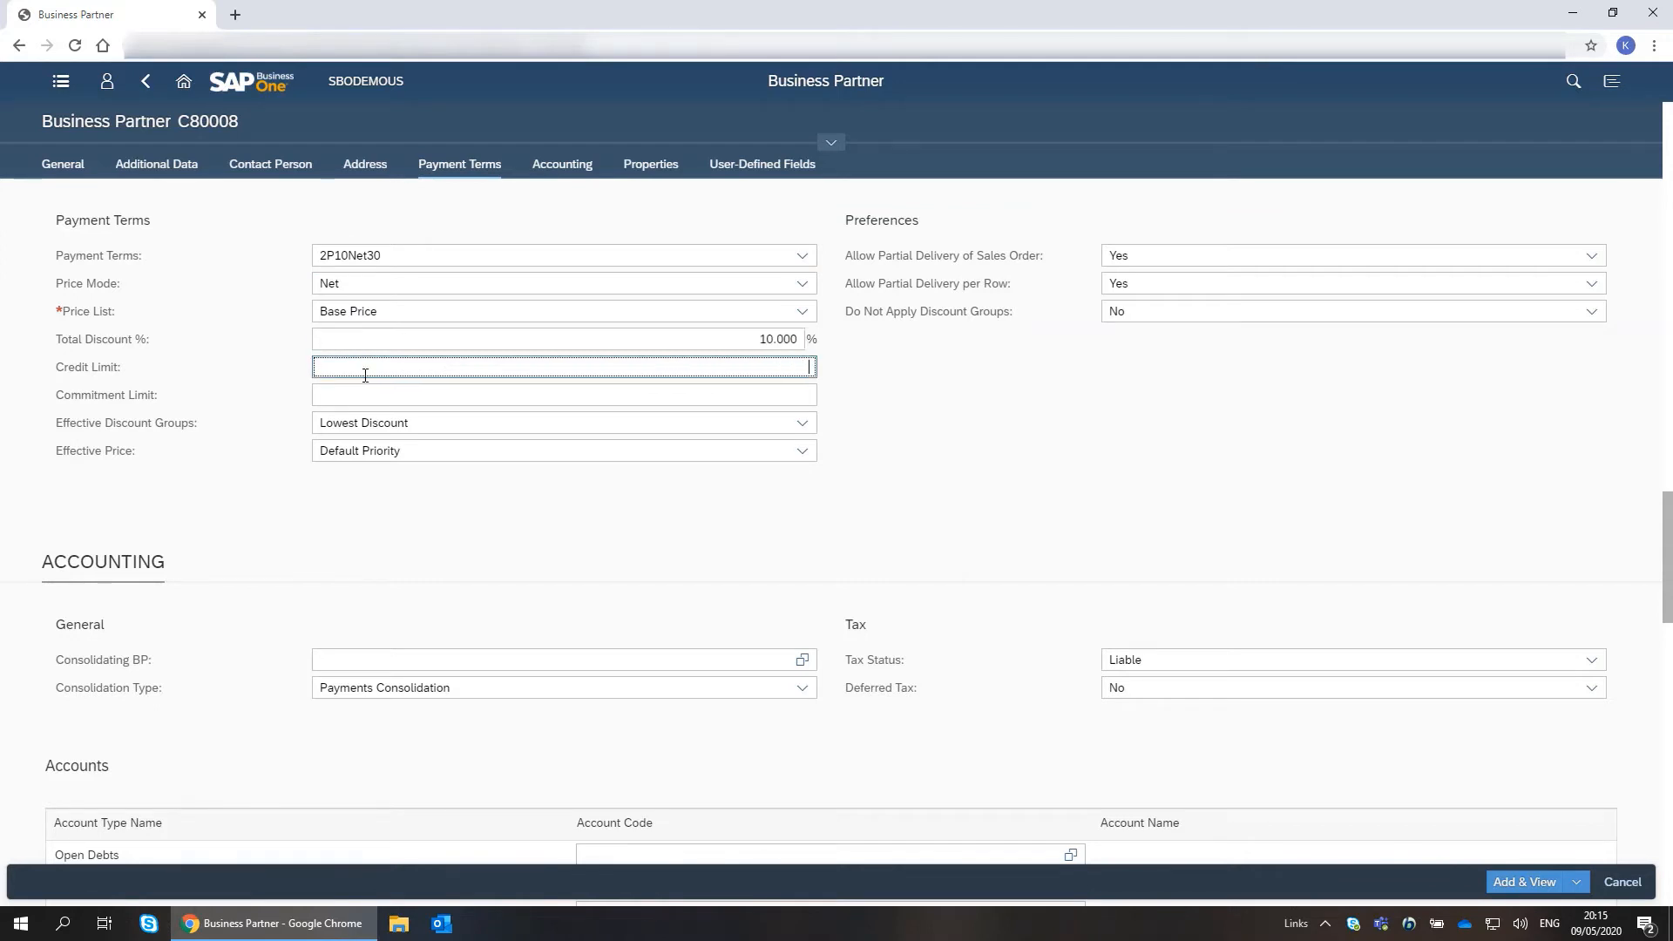
Assign the properties Origin - campaign and 11-50 employees, then save the business partner with Add & Back.
click(646, 168)
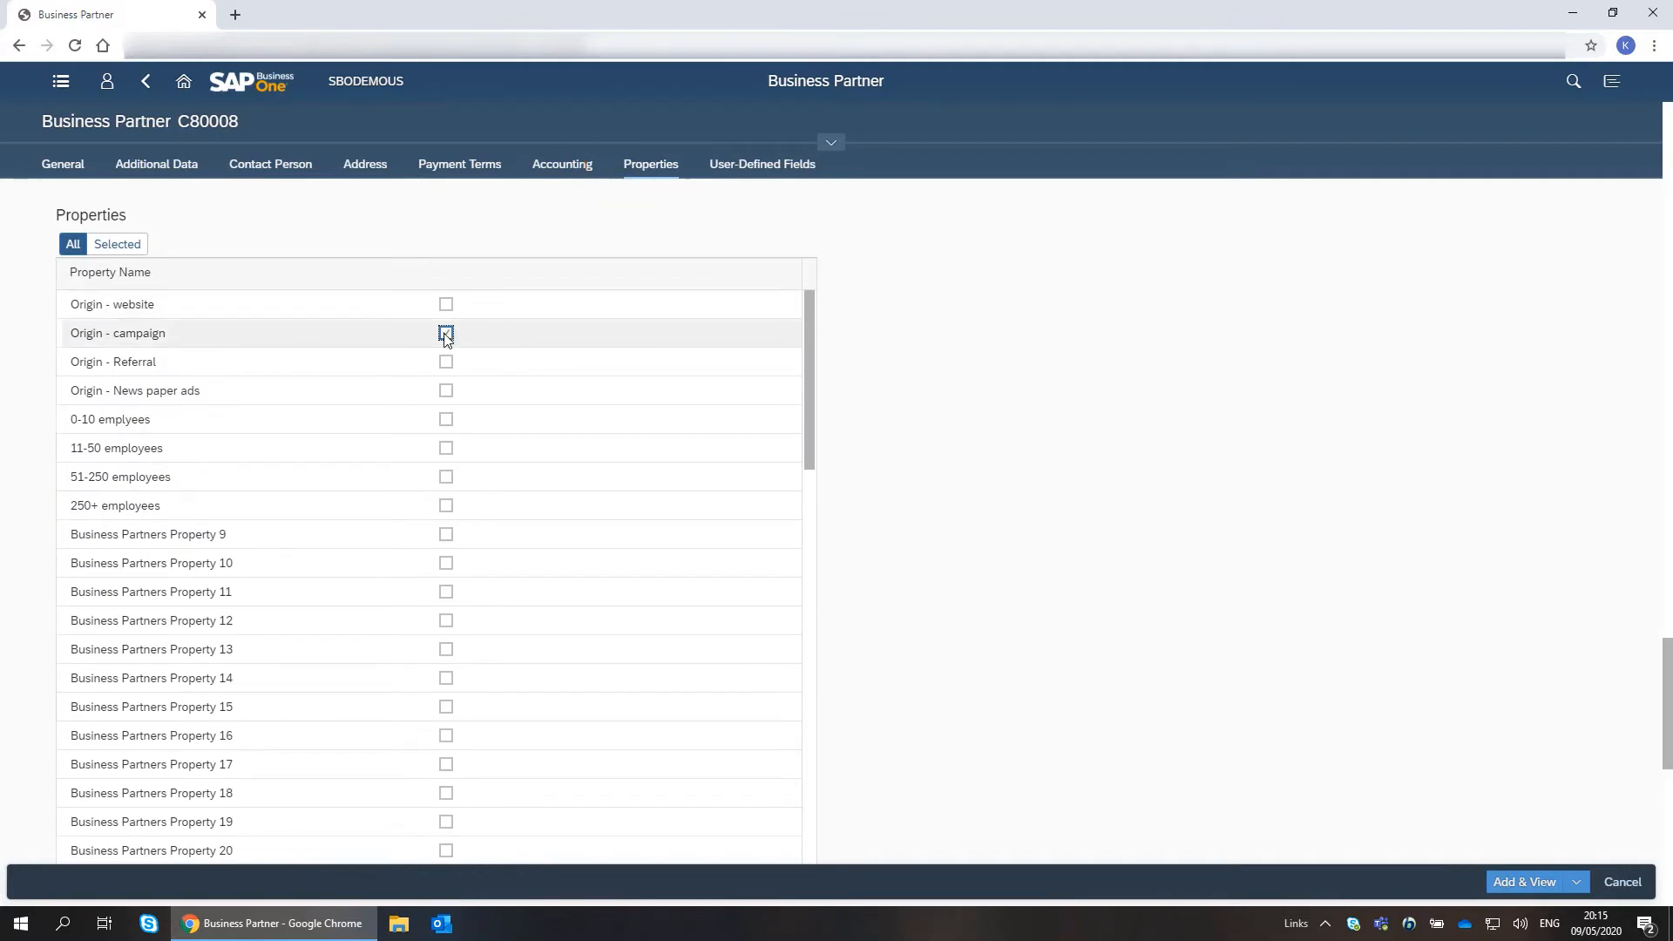
click(446, 448)
click(129, 247)
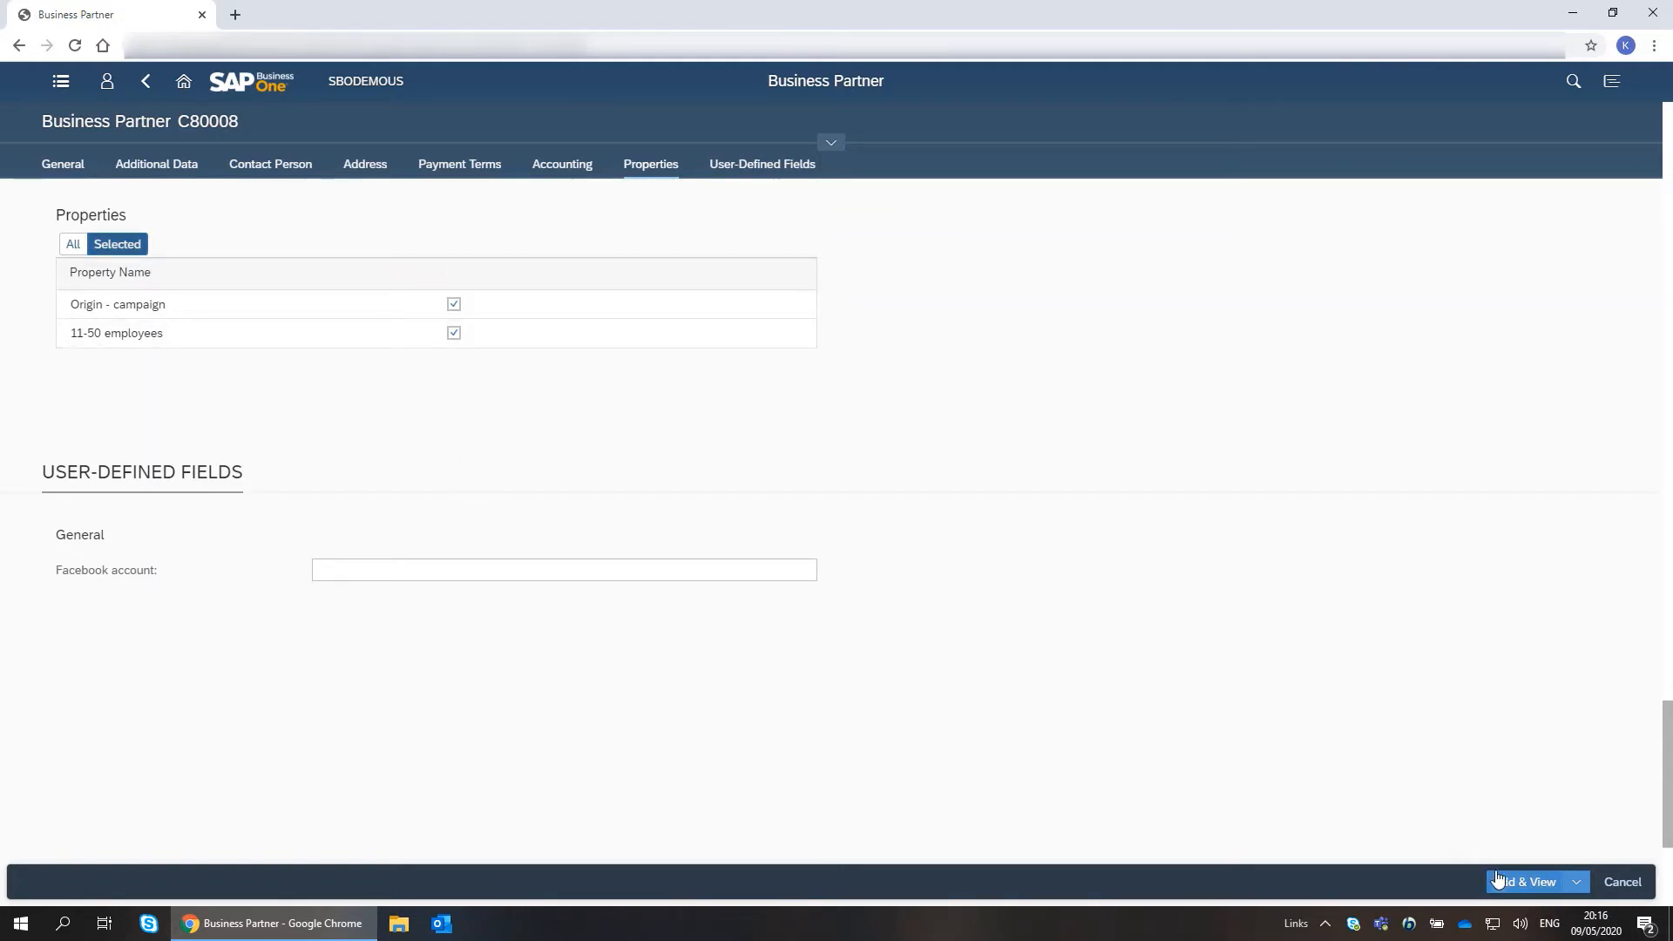
click(1576, 882)
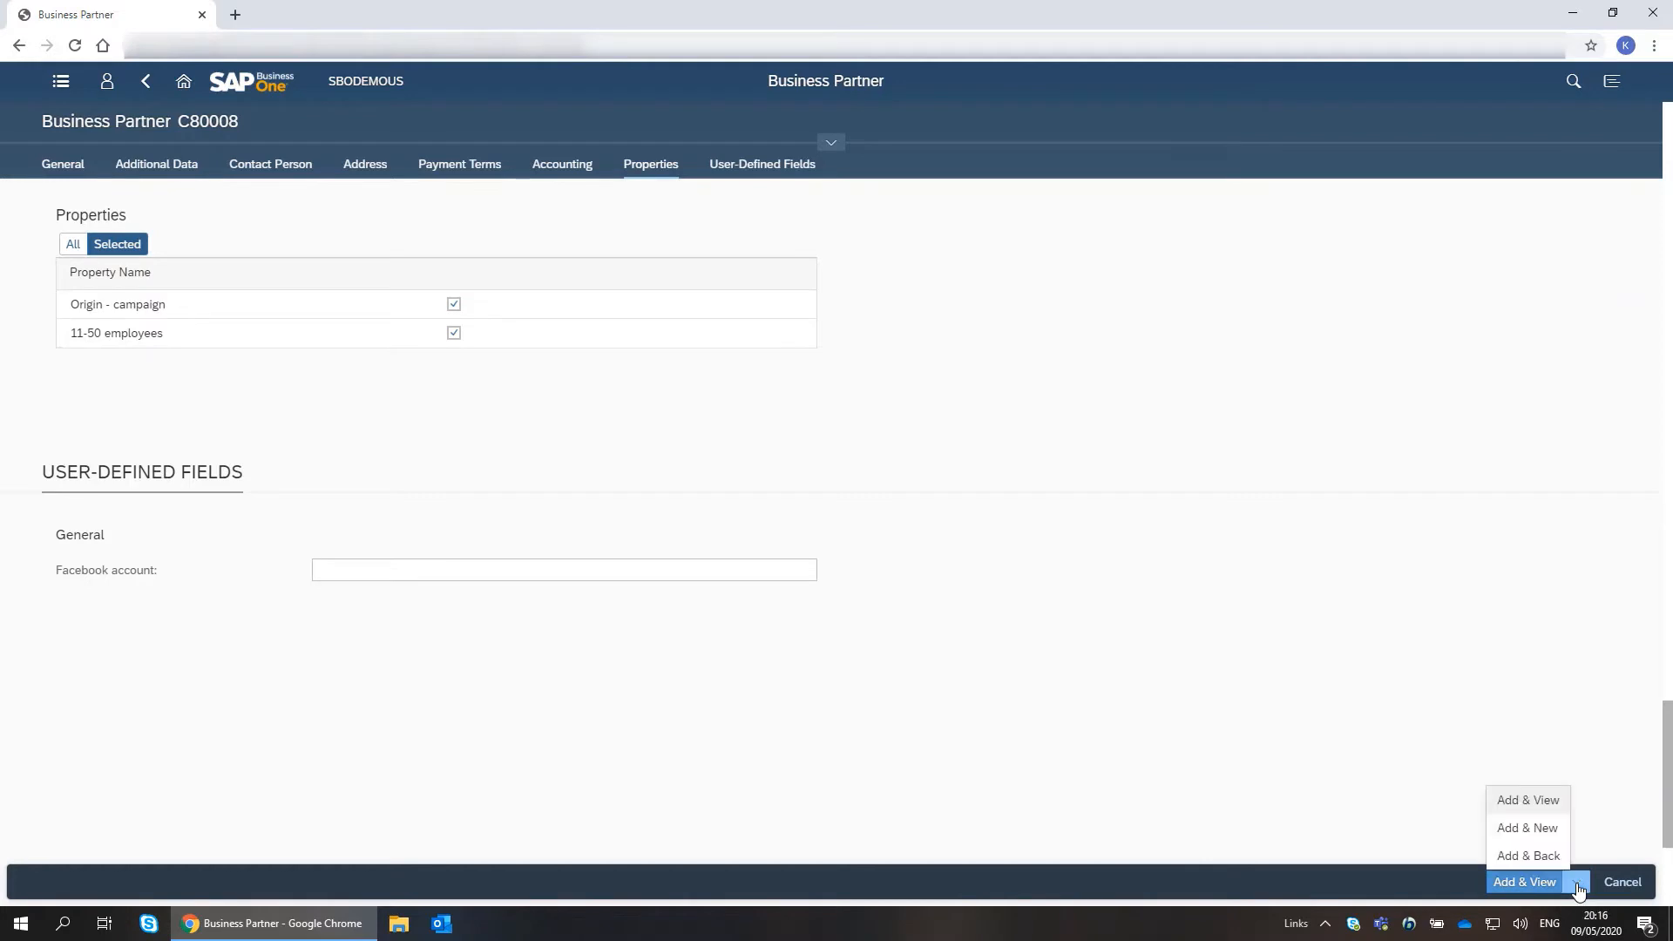
click(1545, 858)
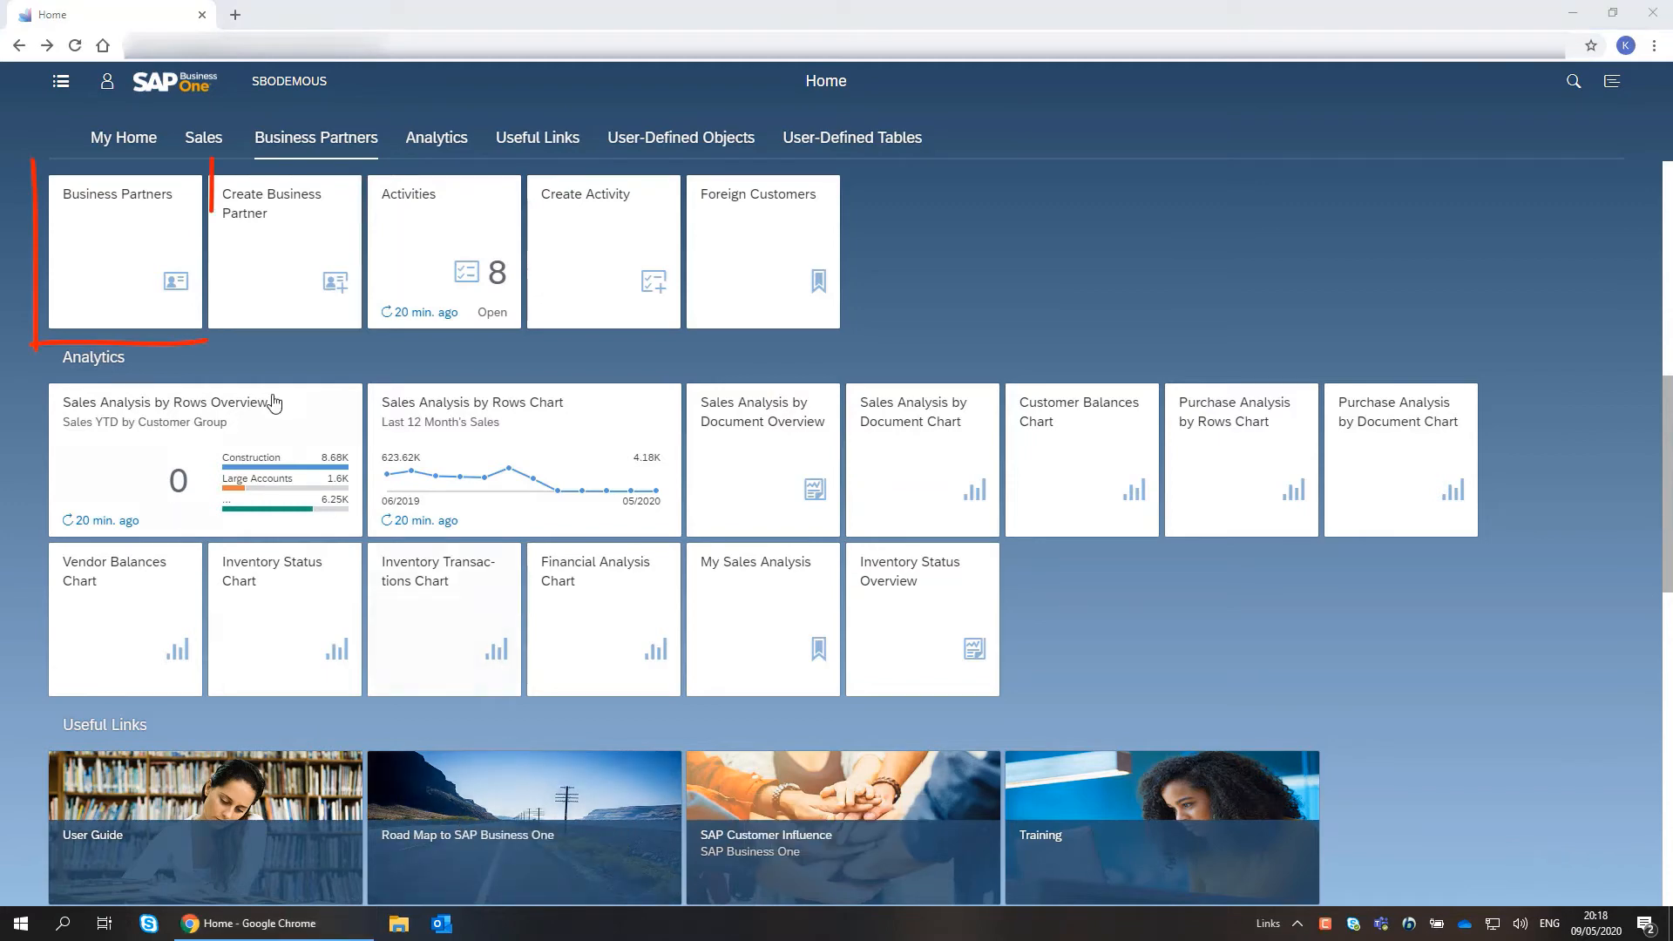
Open Star Company from the business partners list, then browse to the previous record and back.
click(116, 218)
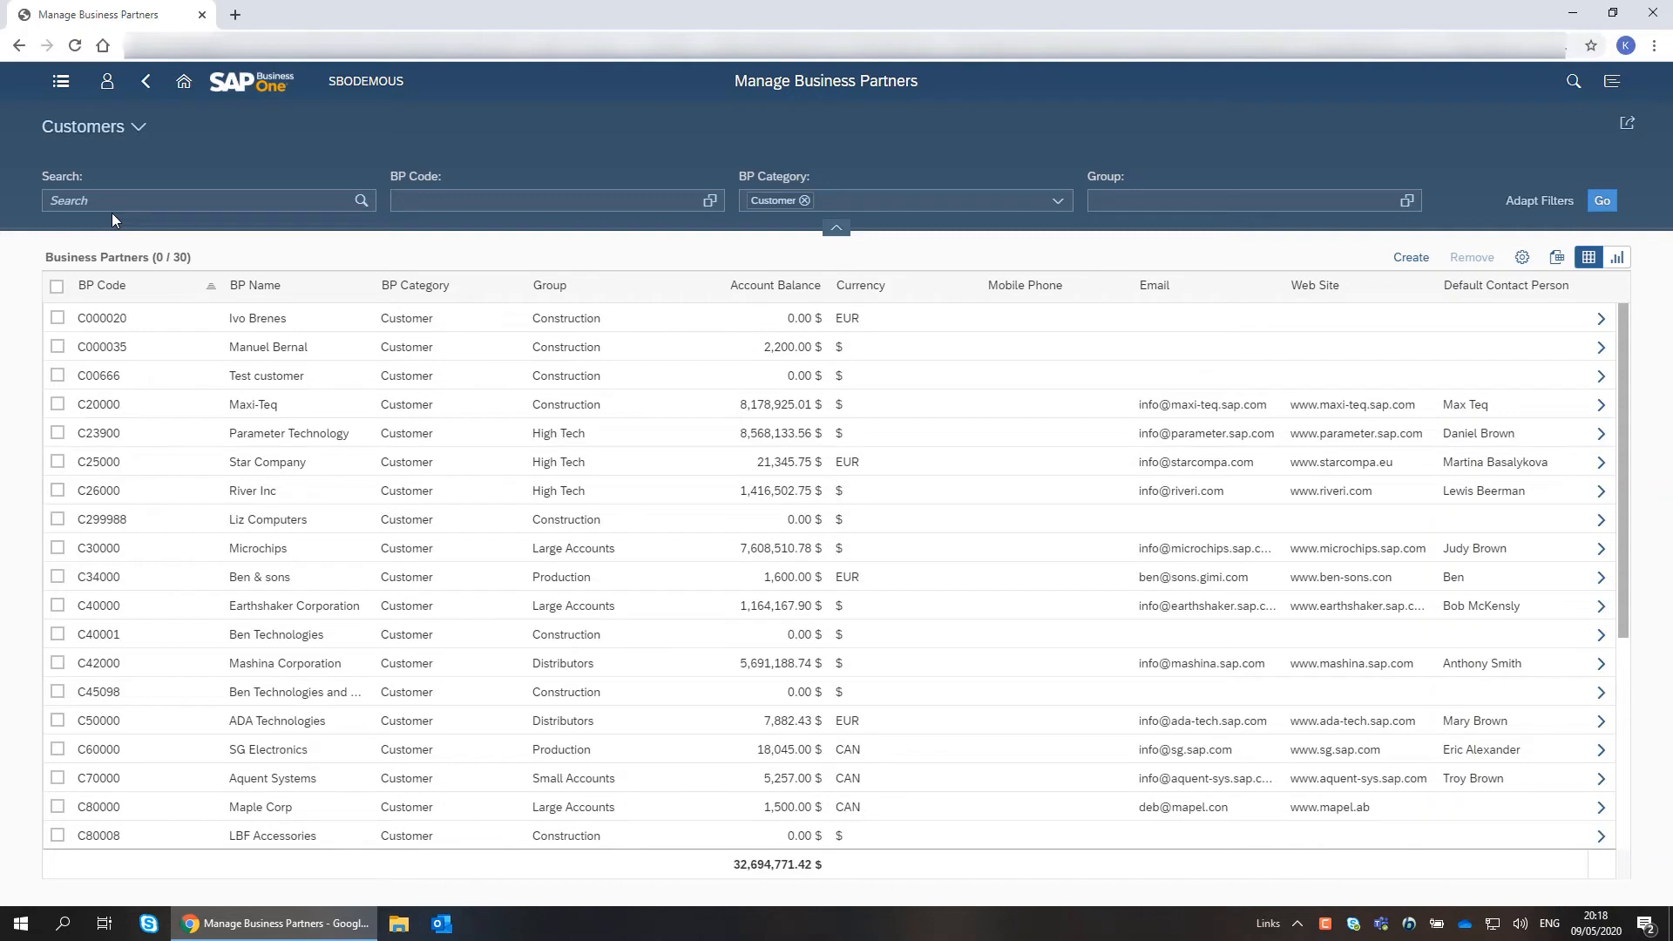
click(1603, 472)
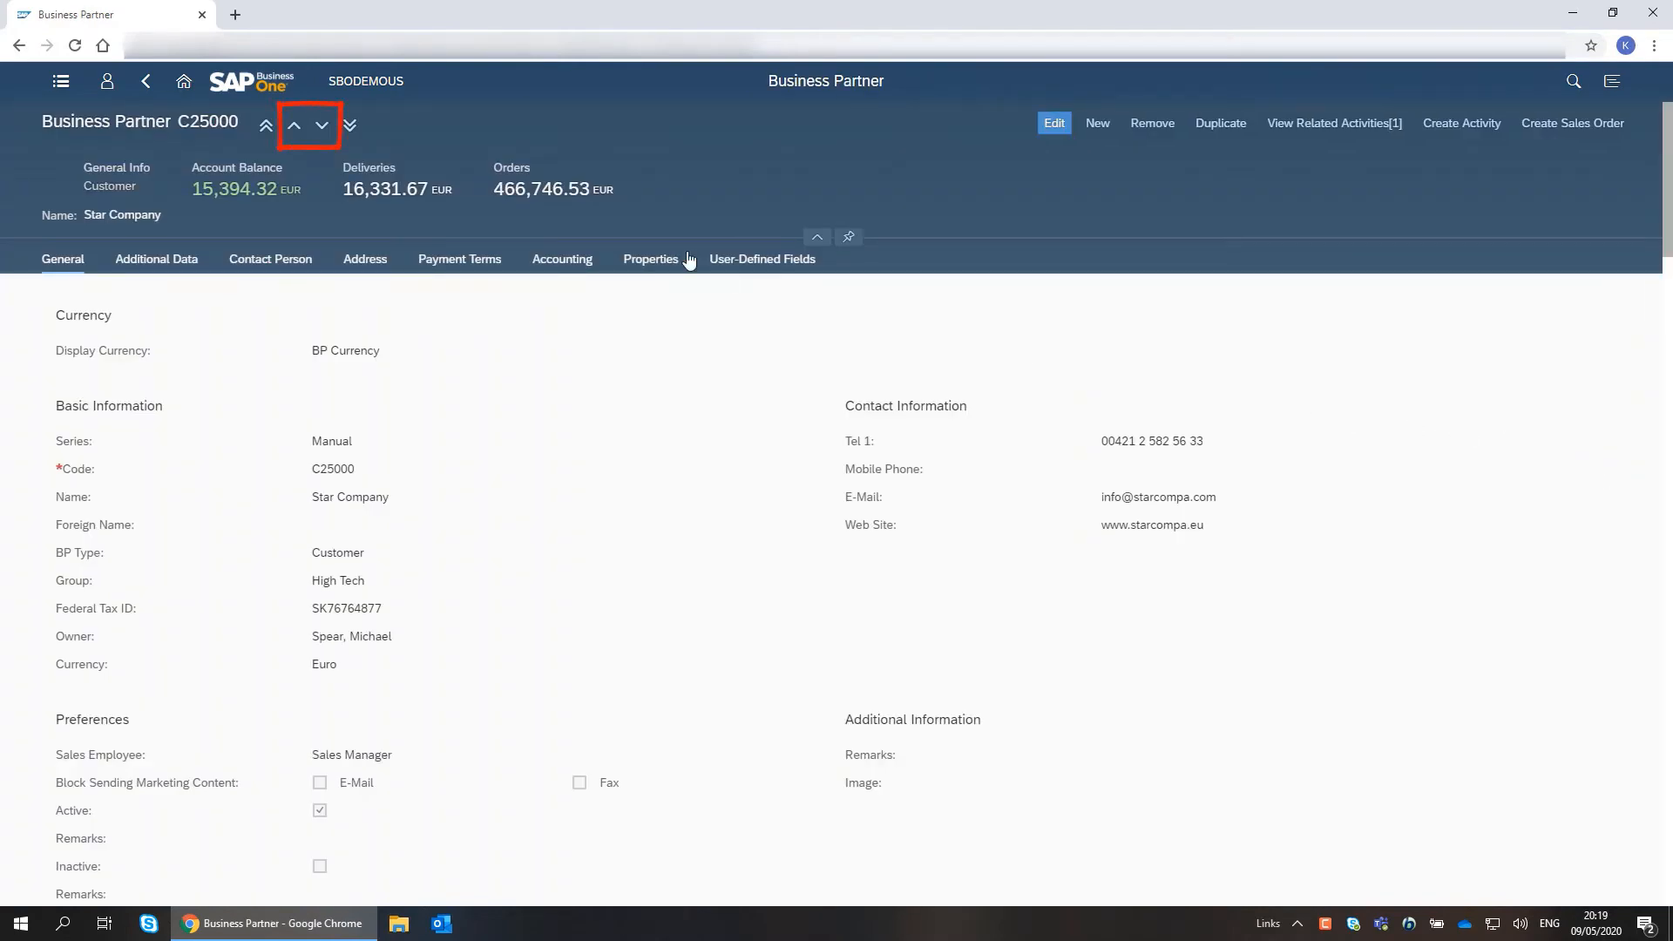
click(294, 128)
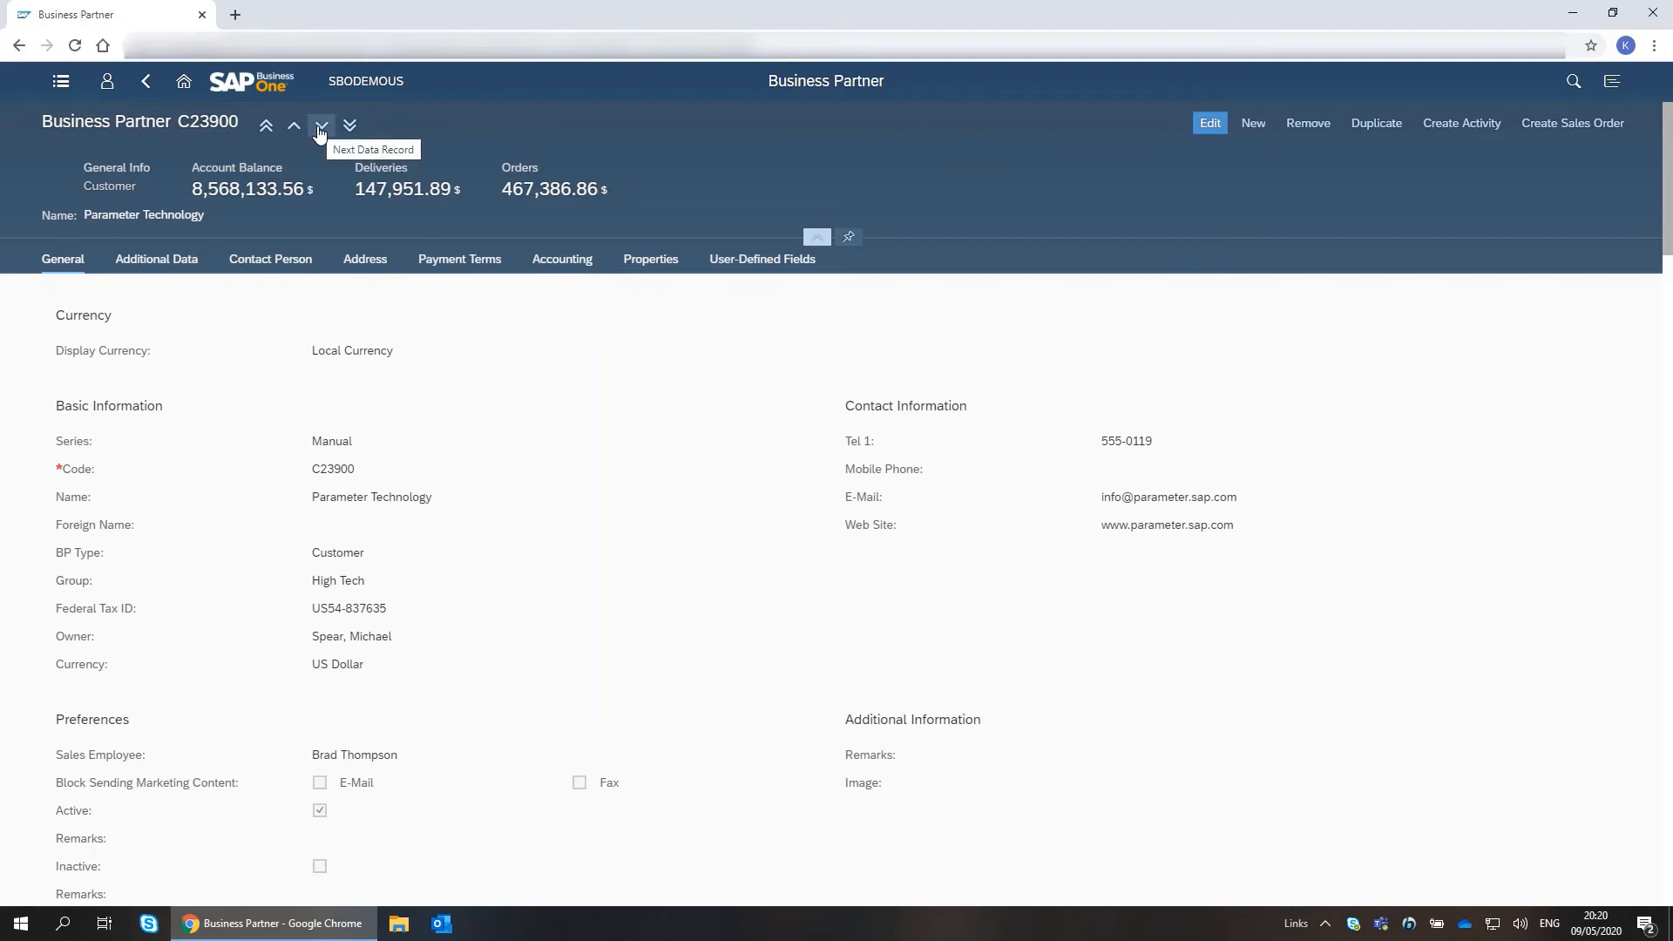
click(320, 129)
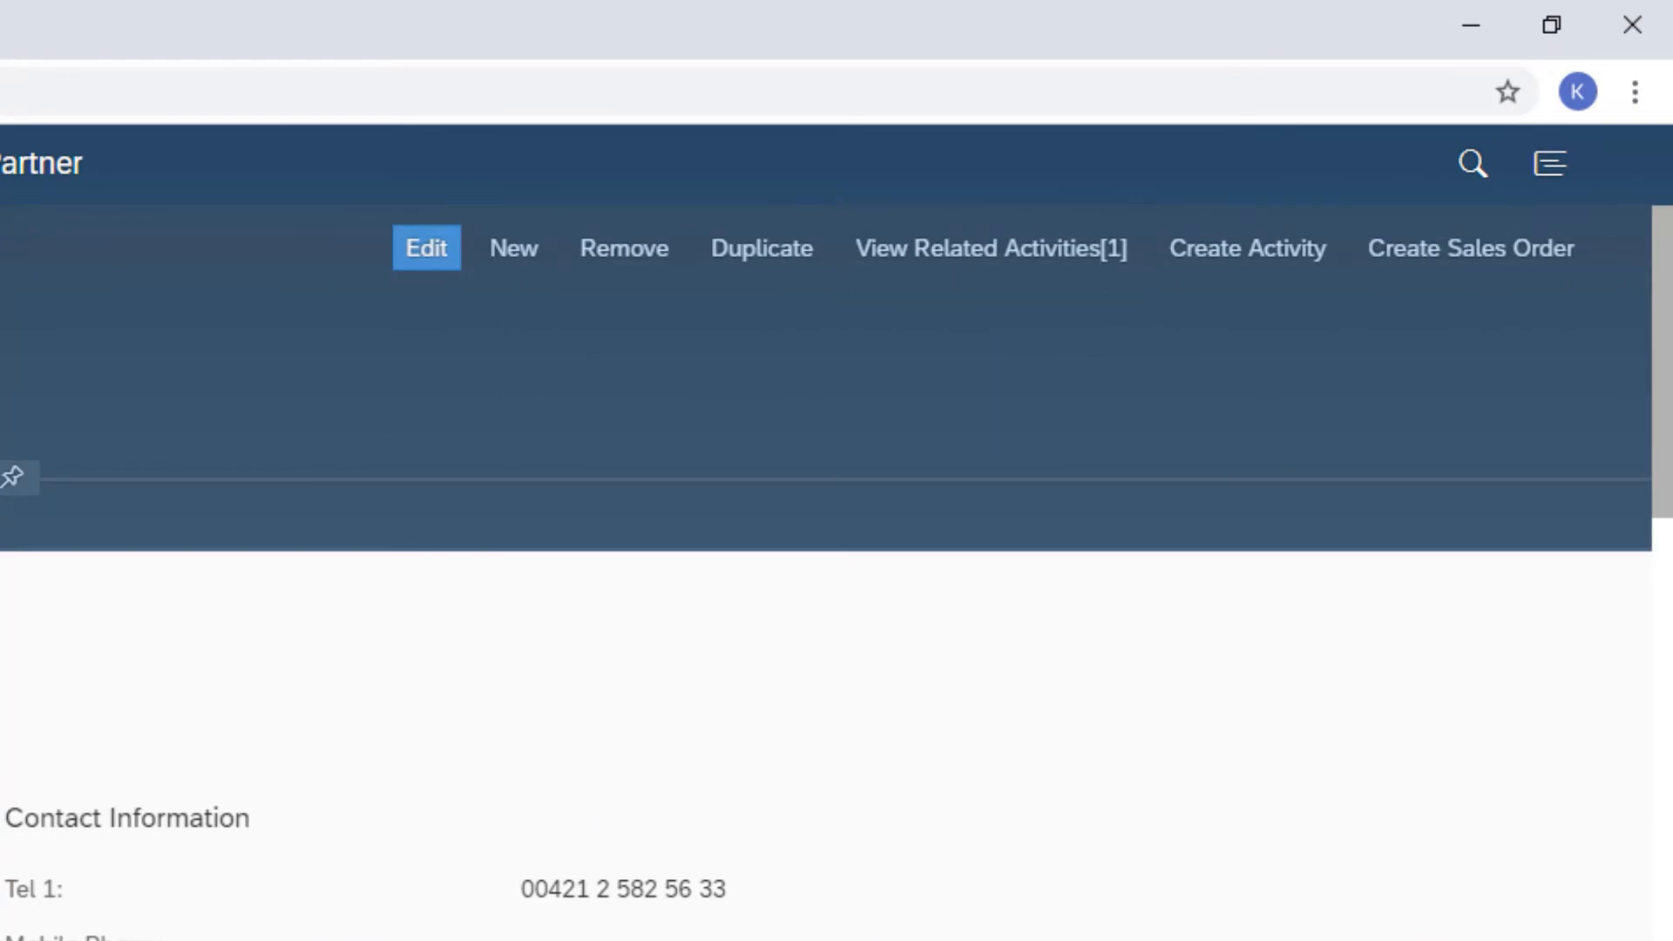
Set Star Company's user-defined Facebook account to facebook.com/star.comp and save the update.
click(438, 265)
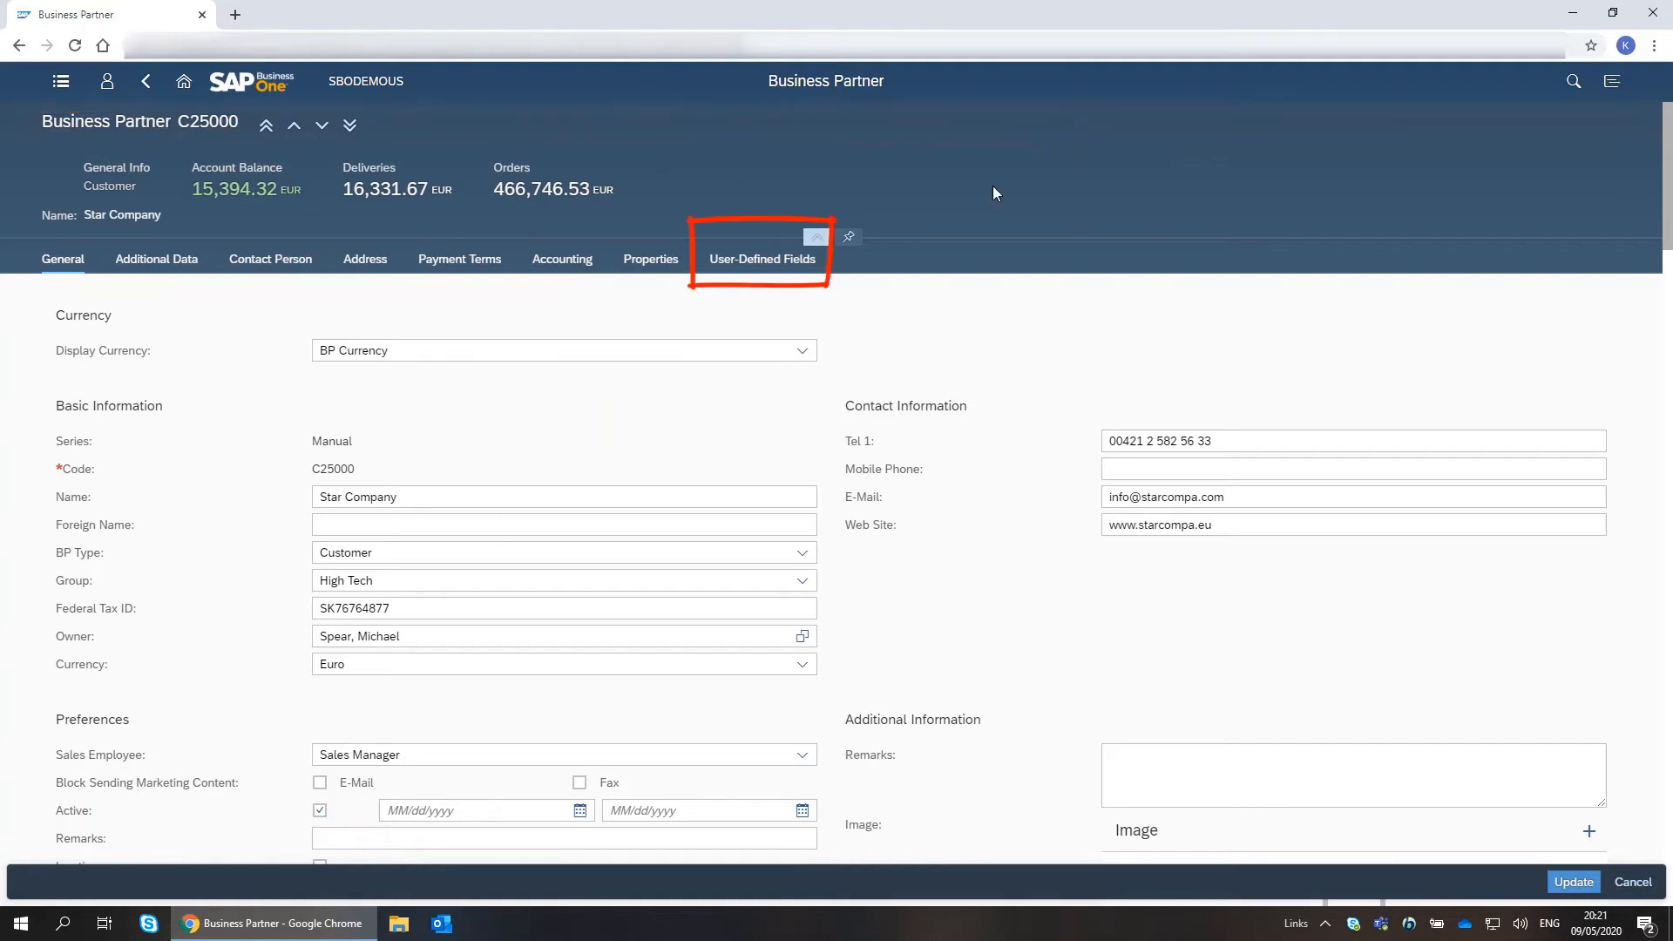
click(763, 261)
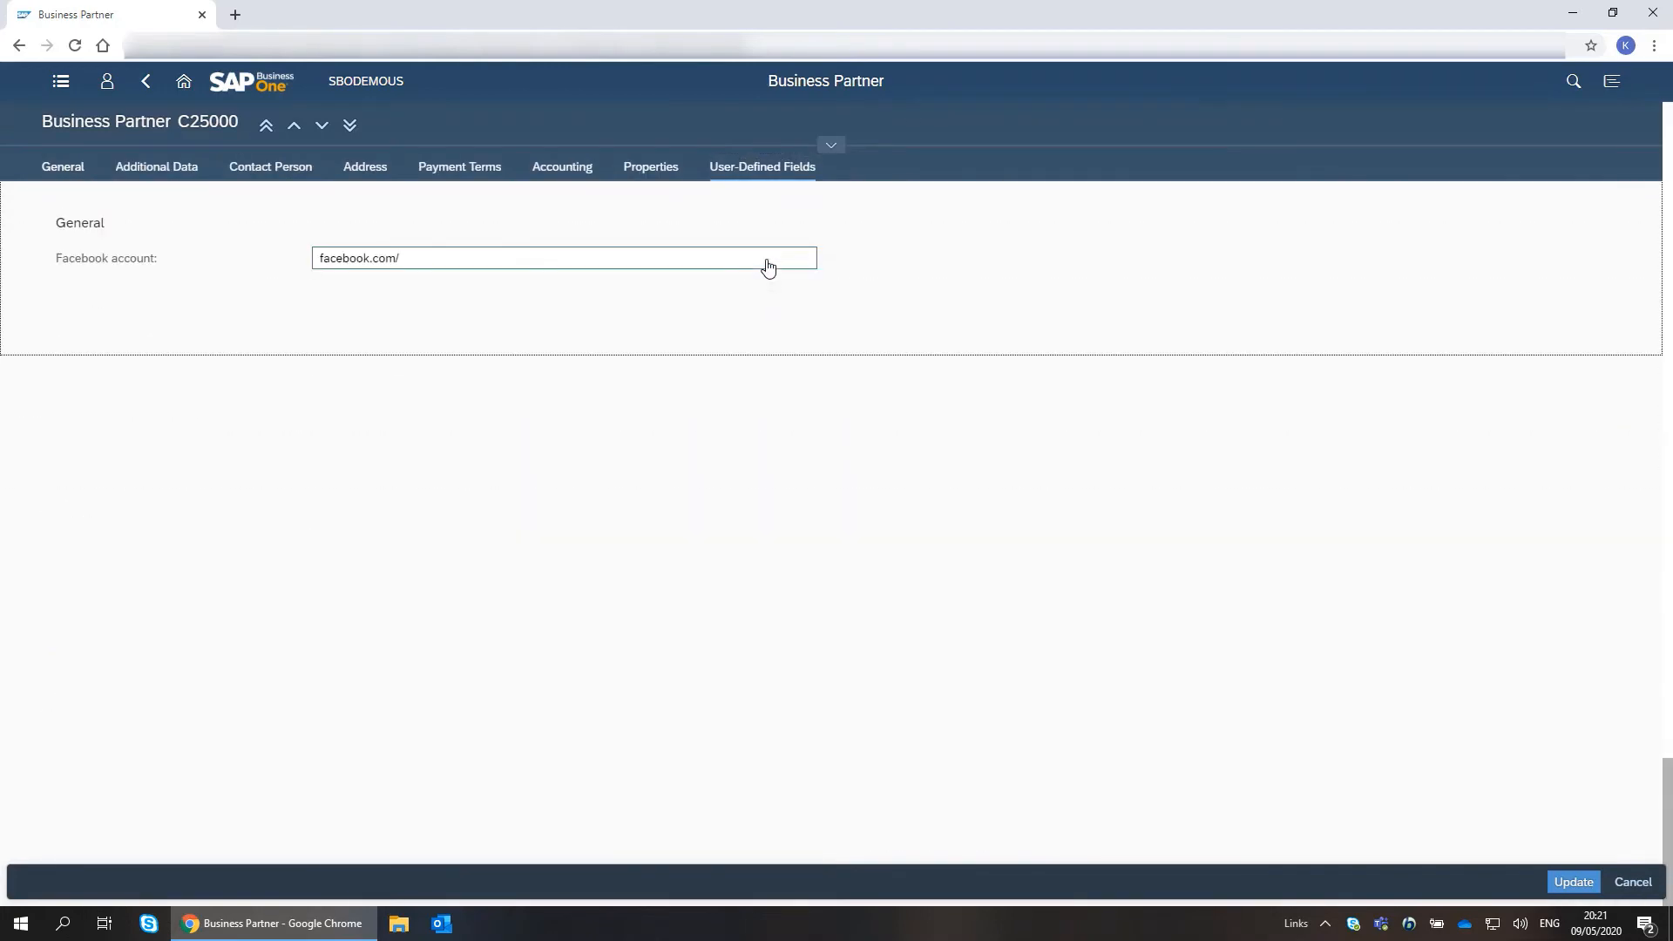
click(441, 262)
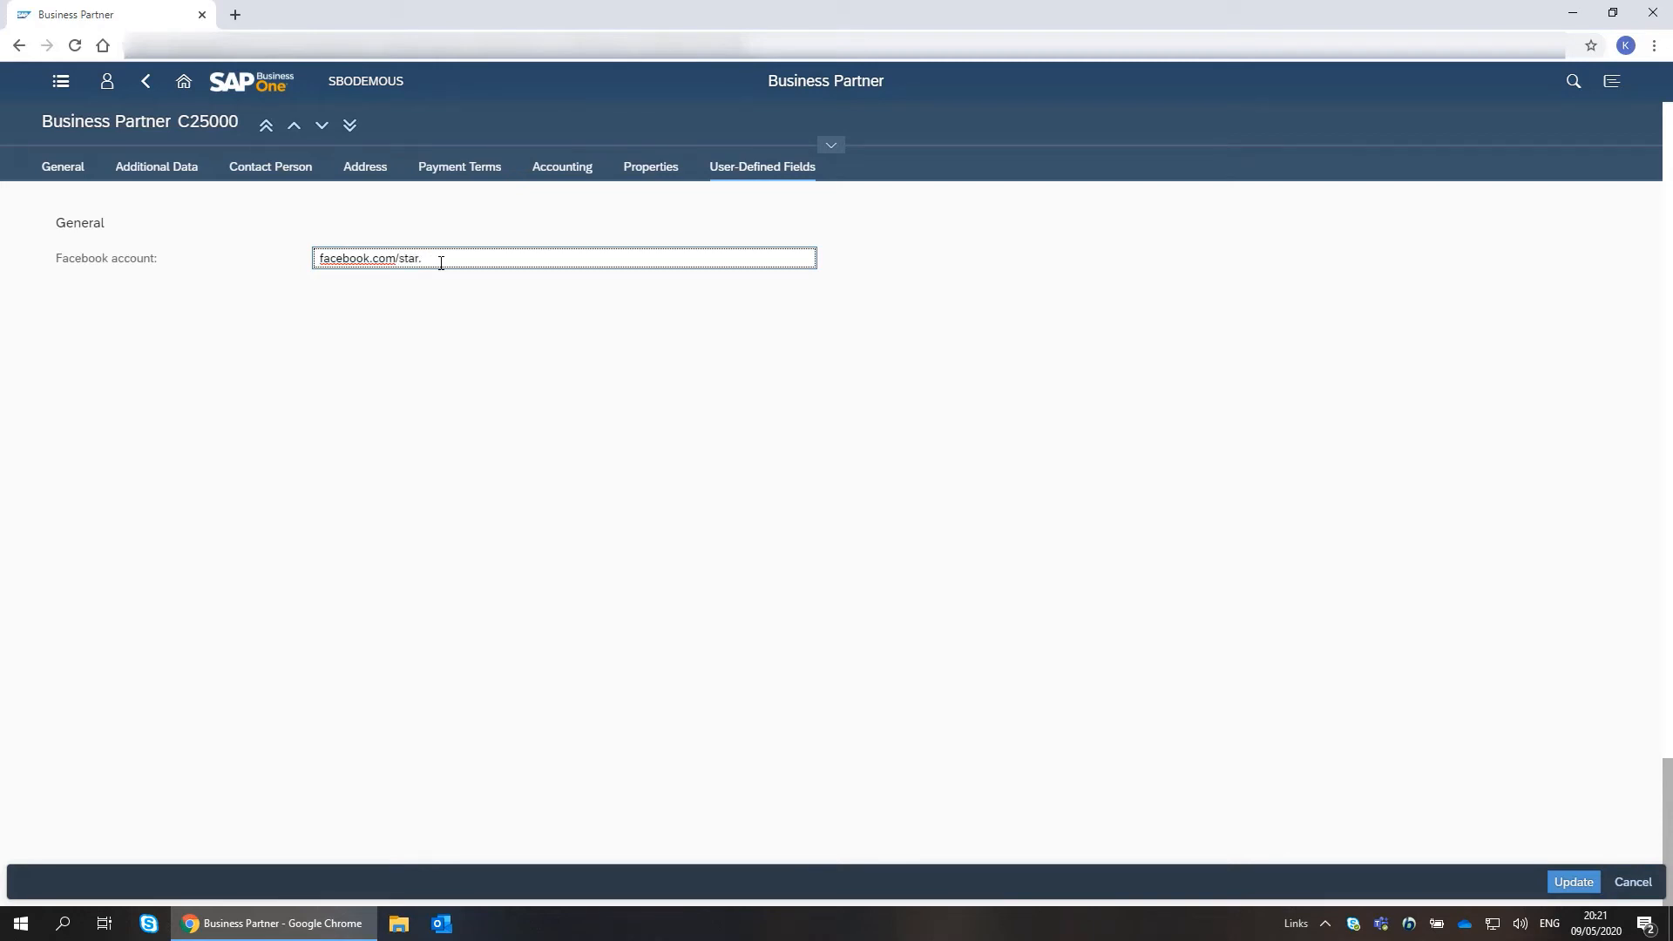
click(1573, 882)
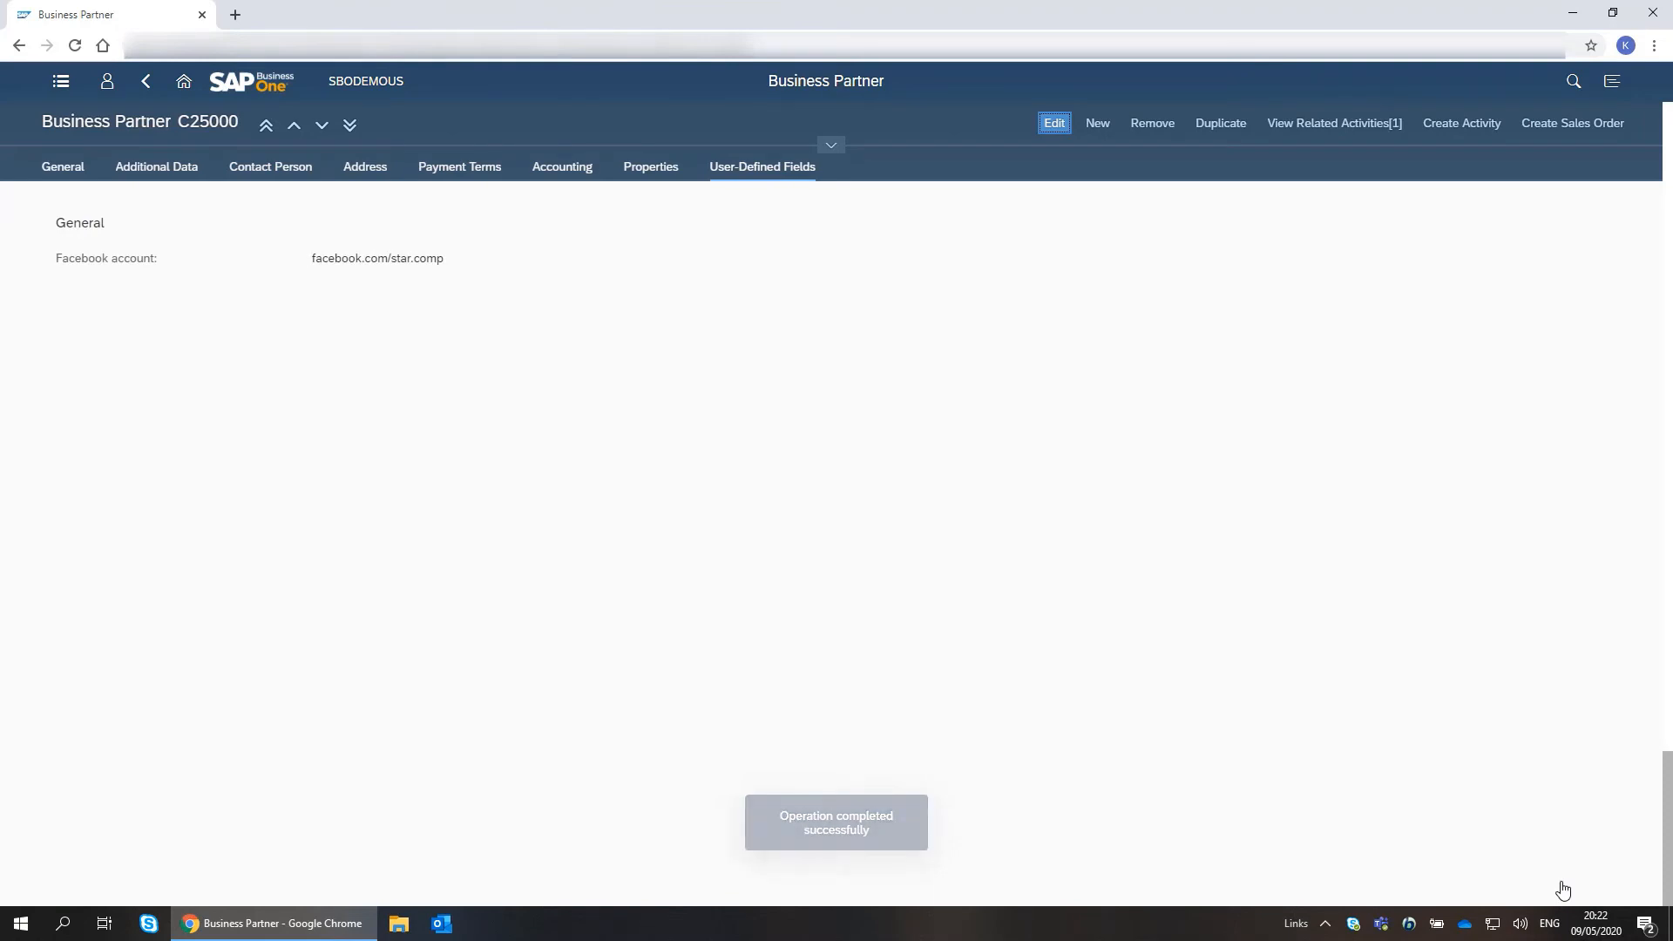
Open the items list from the home page and add the Active To column between Item Type and Item Group.
click(179, 83)
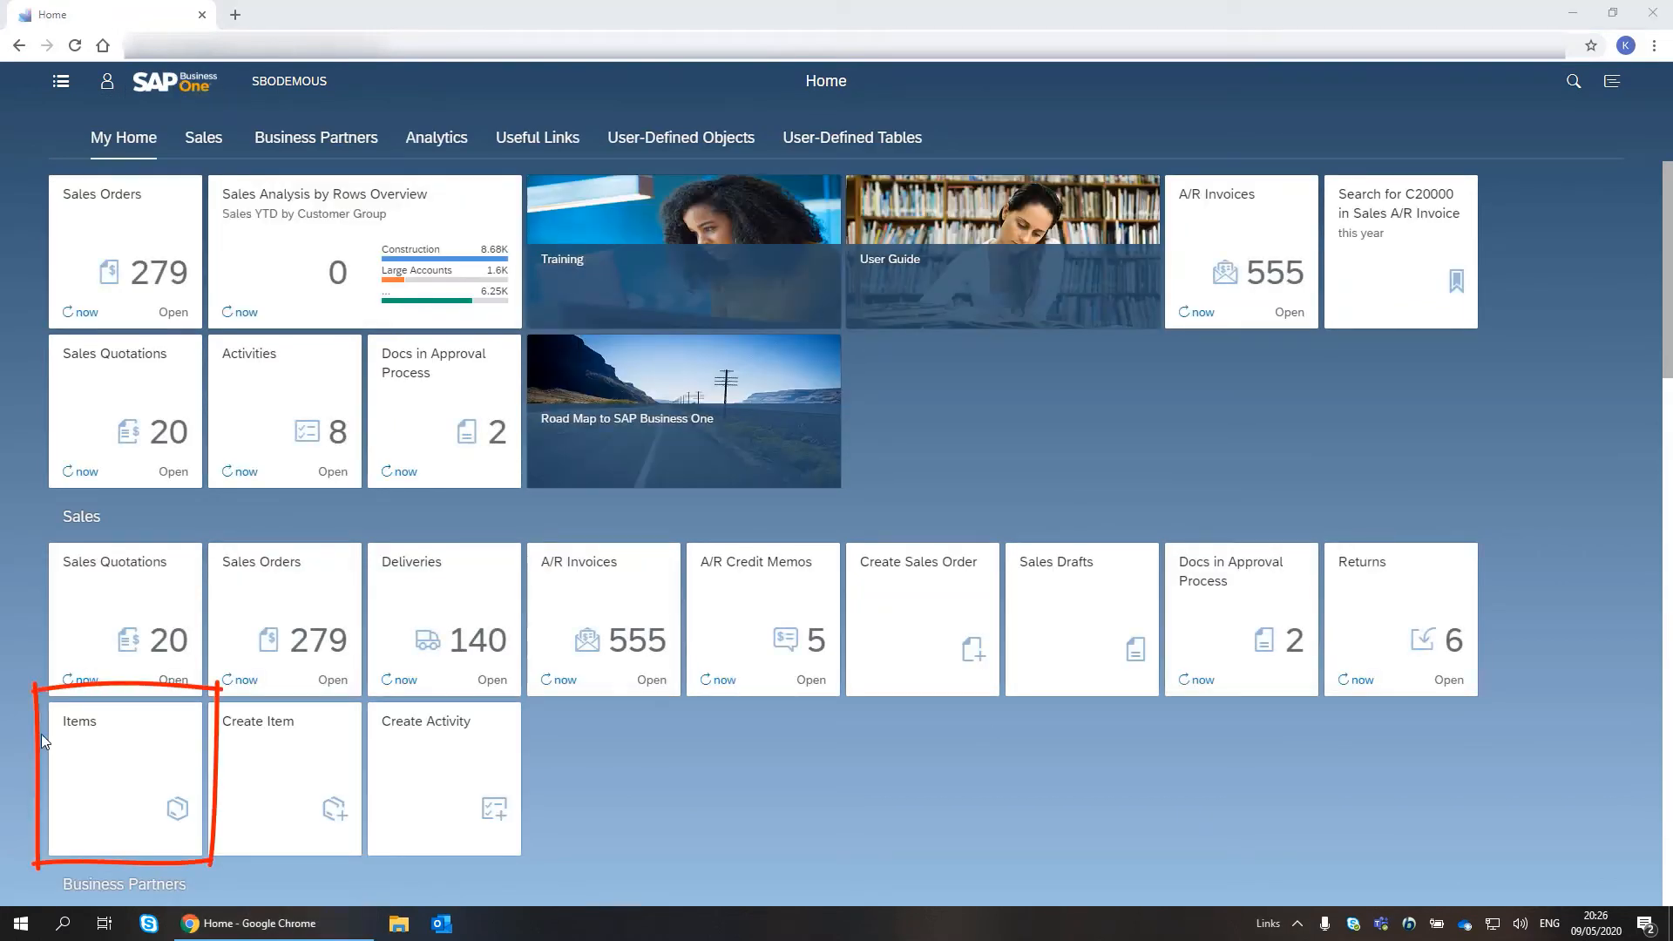
click(96, 743)
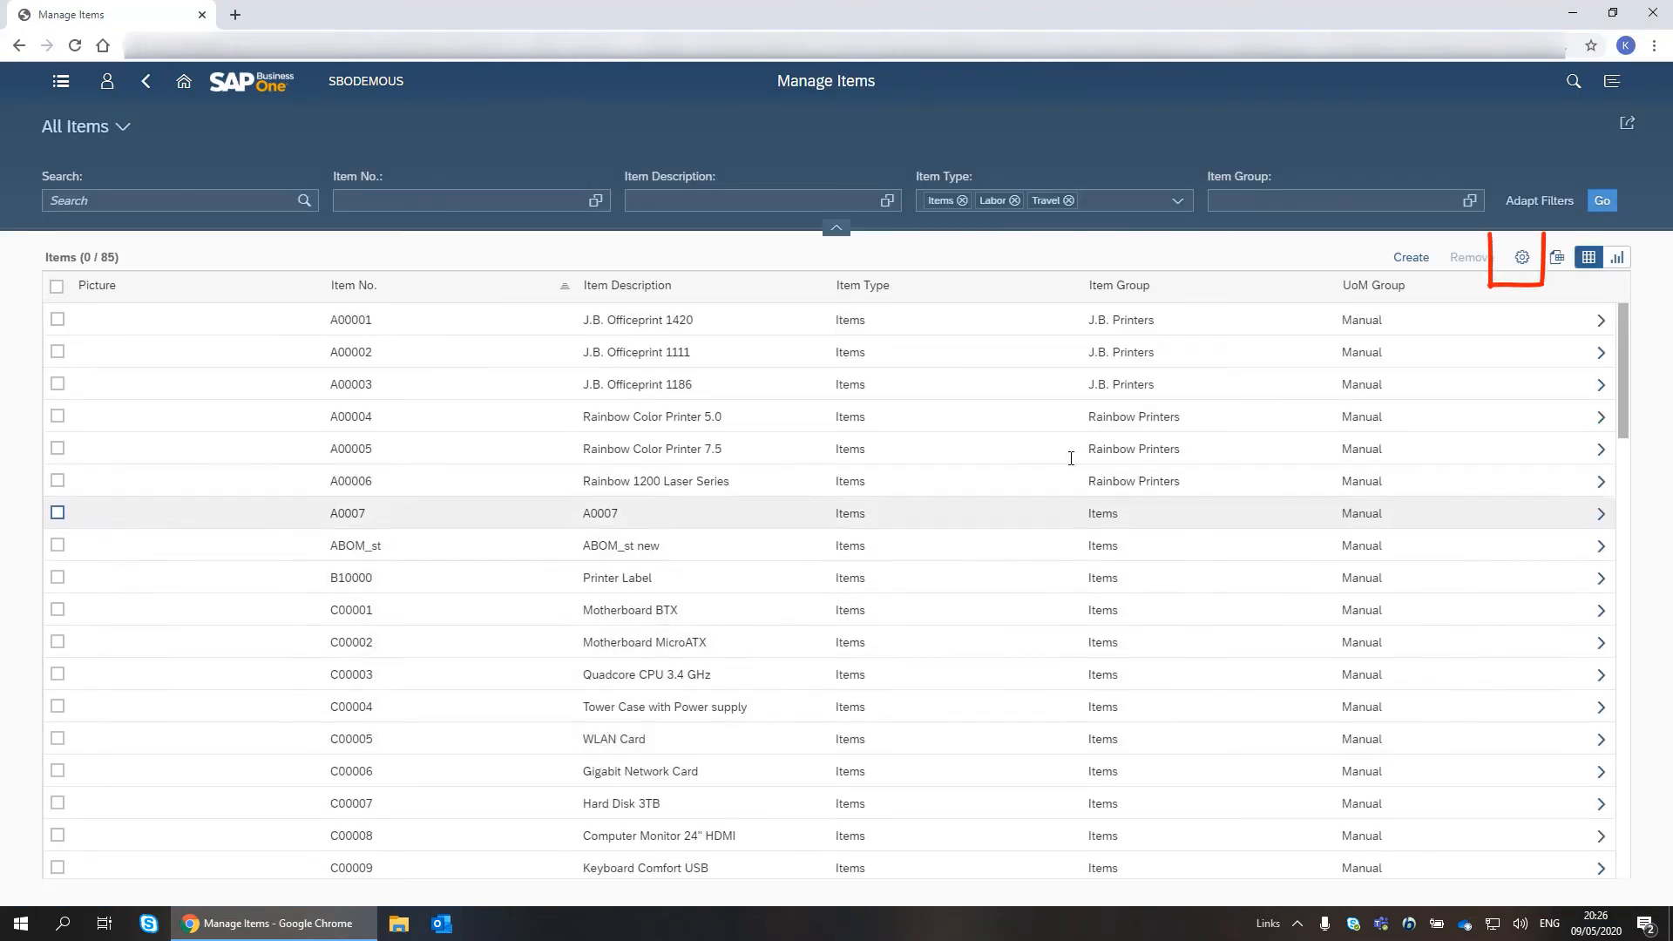
click(1529, 267)
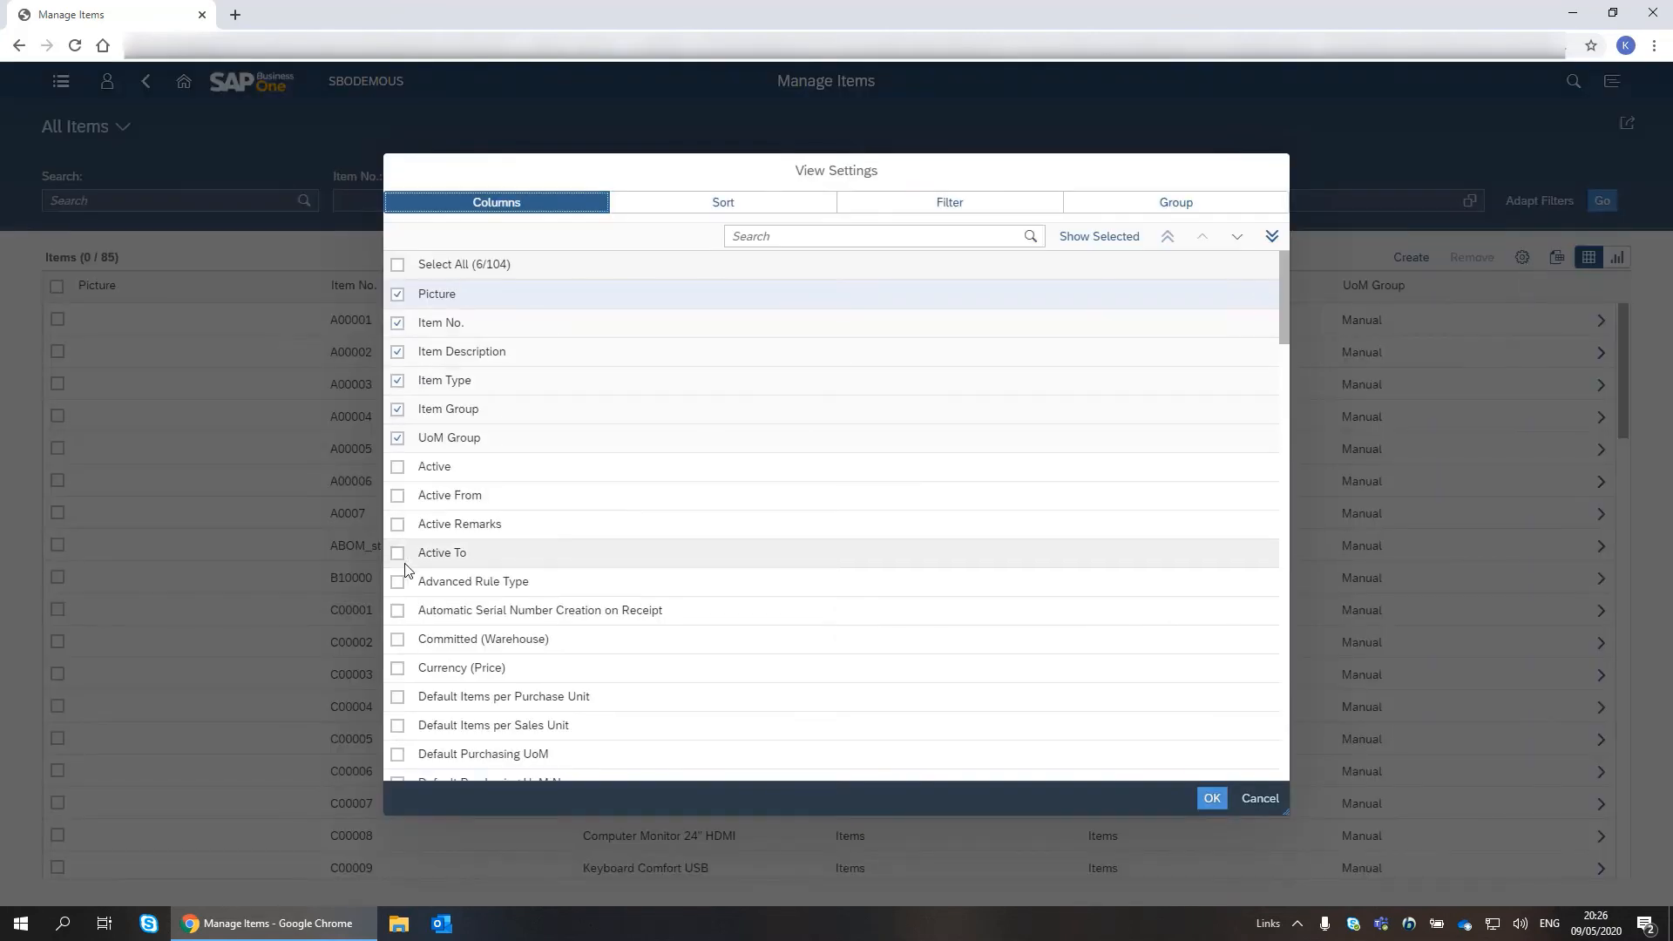
click(397, 553)
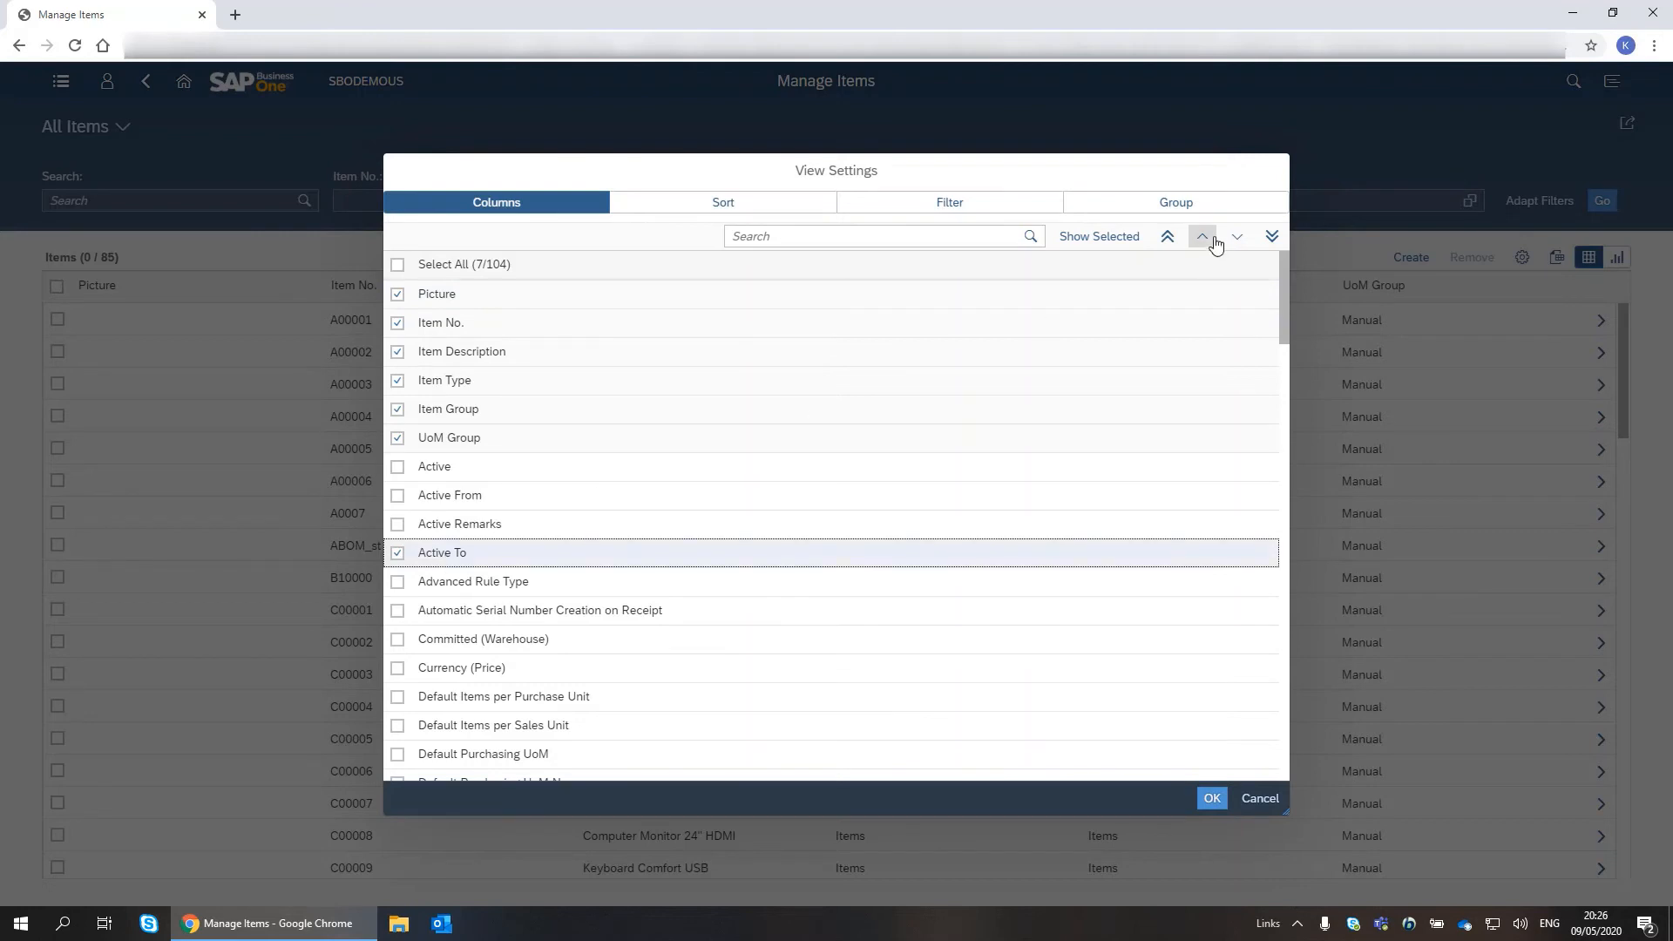
click(1204, 238)
click(1204, 238)
click(1205, 238)
click(1205, 238)
click(1211, 247)
click(1212, 799)
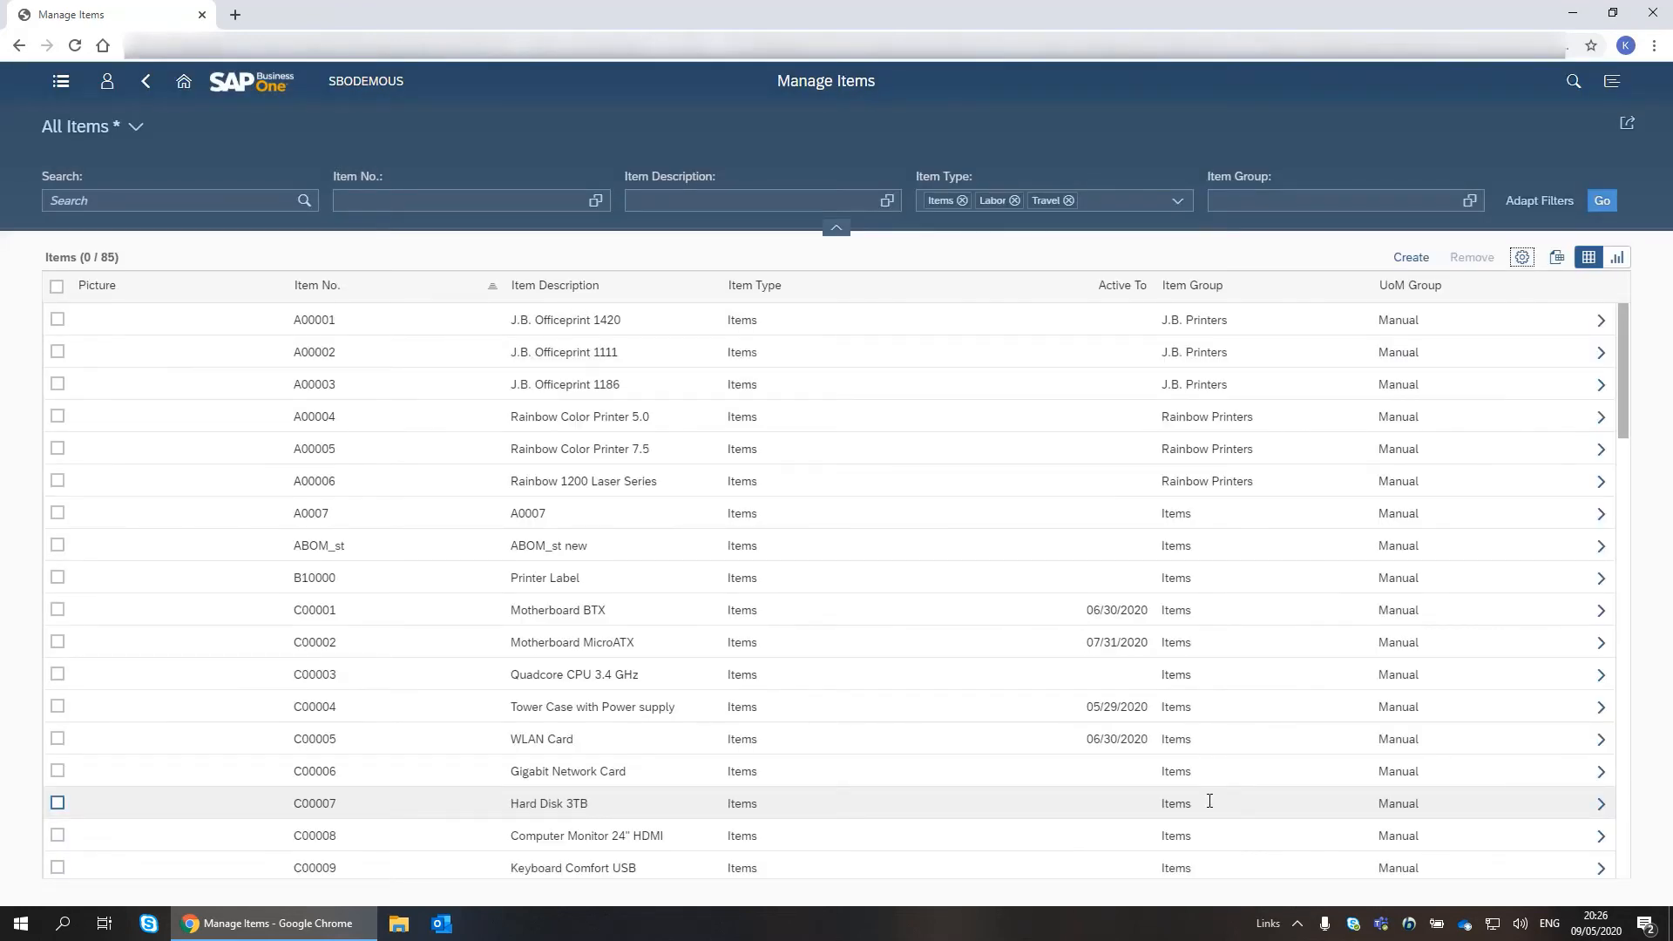
Sort the items by Active To in descending order and open the details of the Mouse USB item.
click(1141, 297)
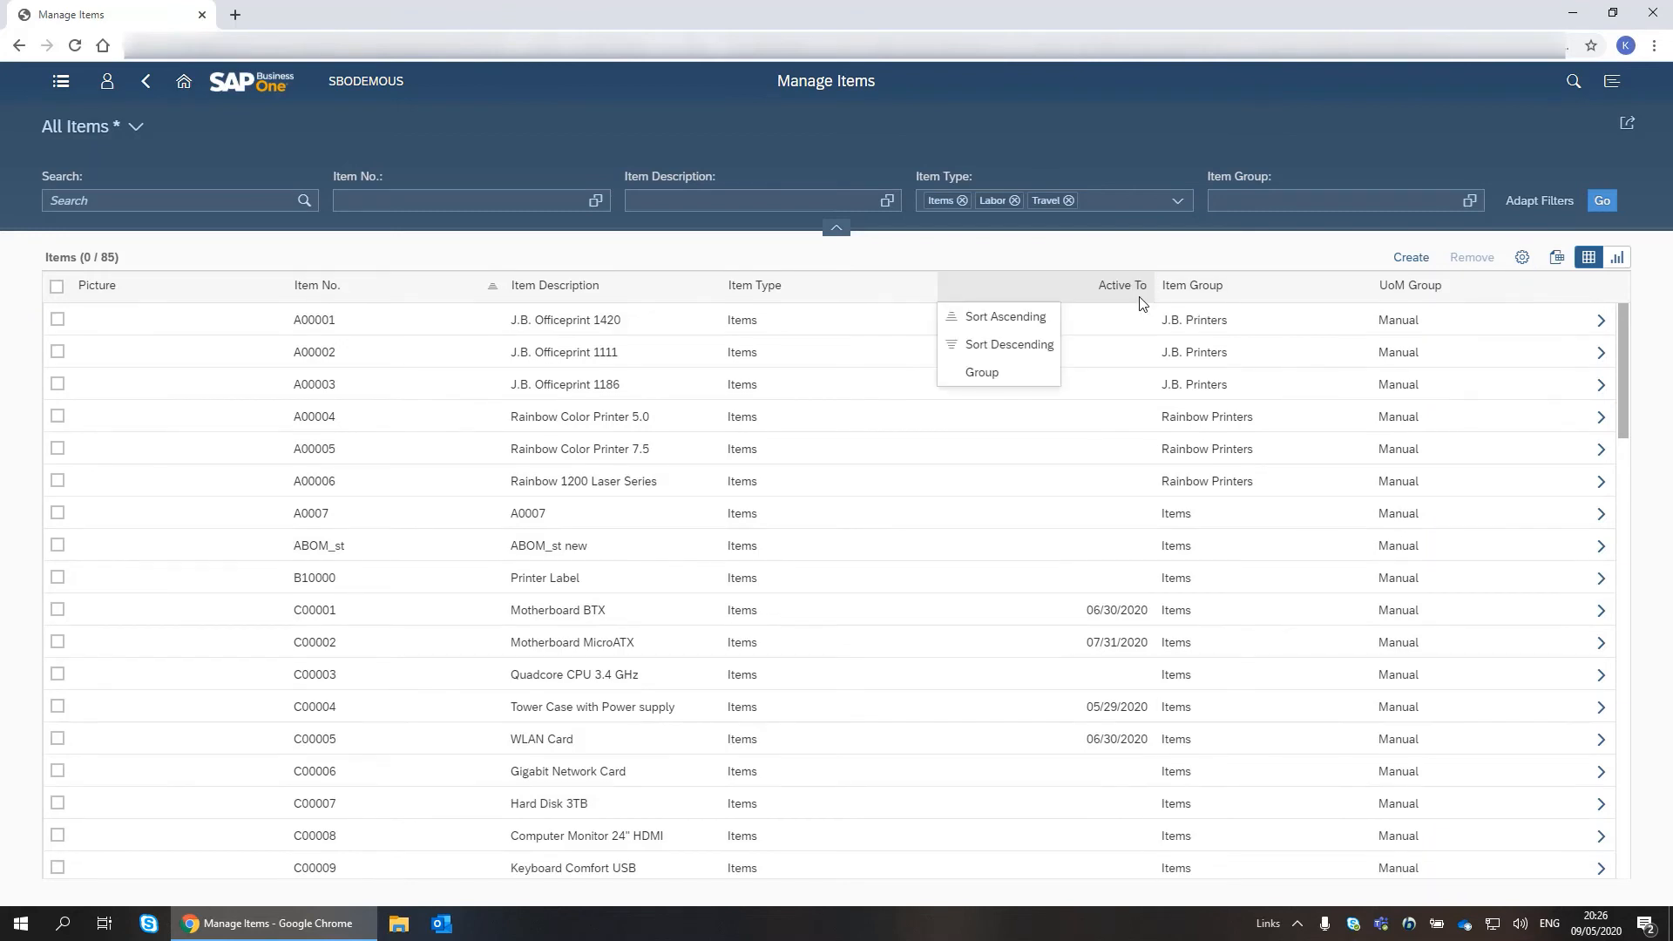
click(1023, 348)
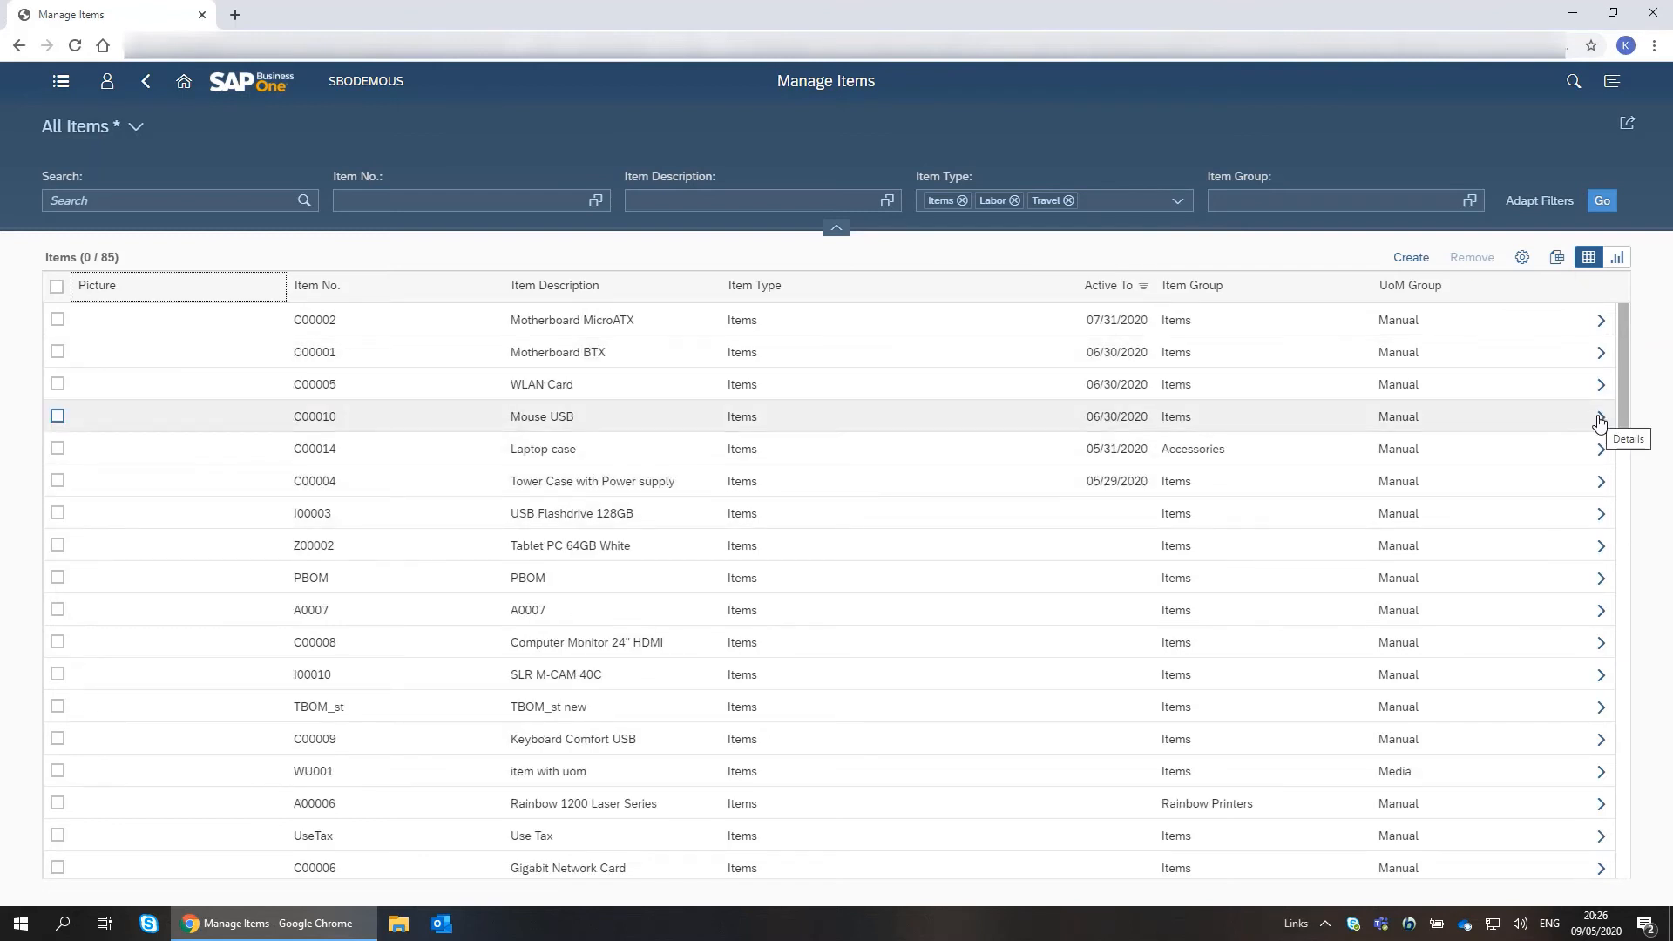
click(1600, 419)
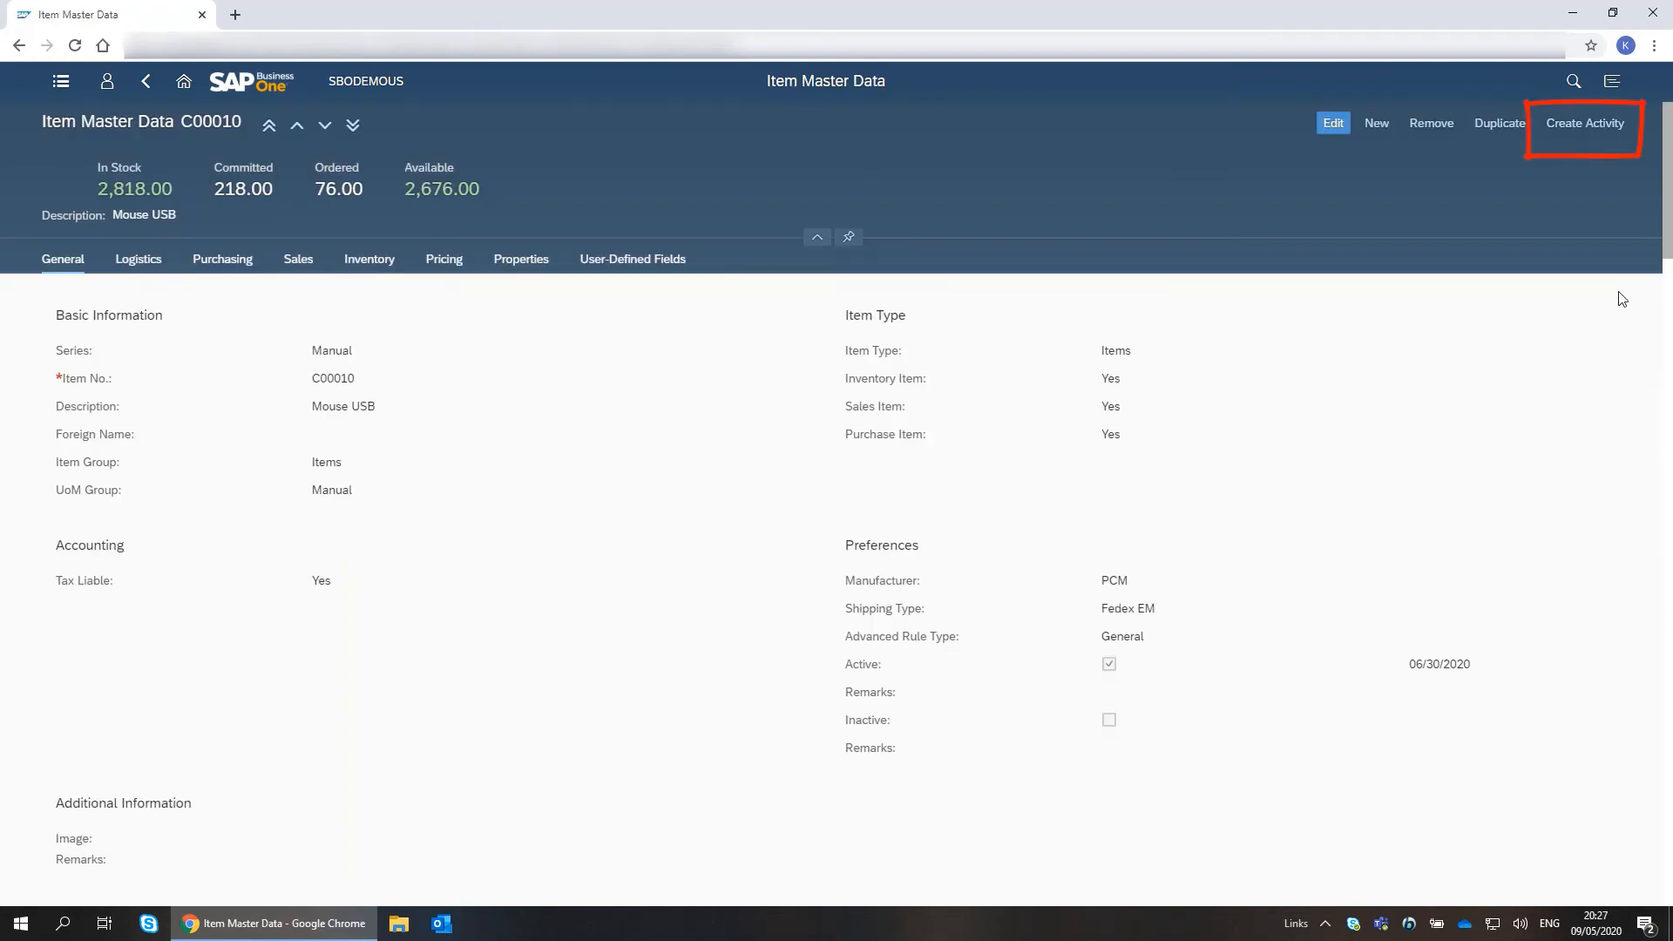
Create an activity from the Mouse USB item and check its linked document before returning to the general details.
click(1591, 136)
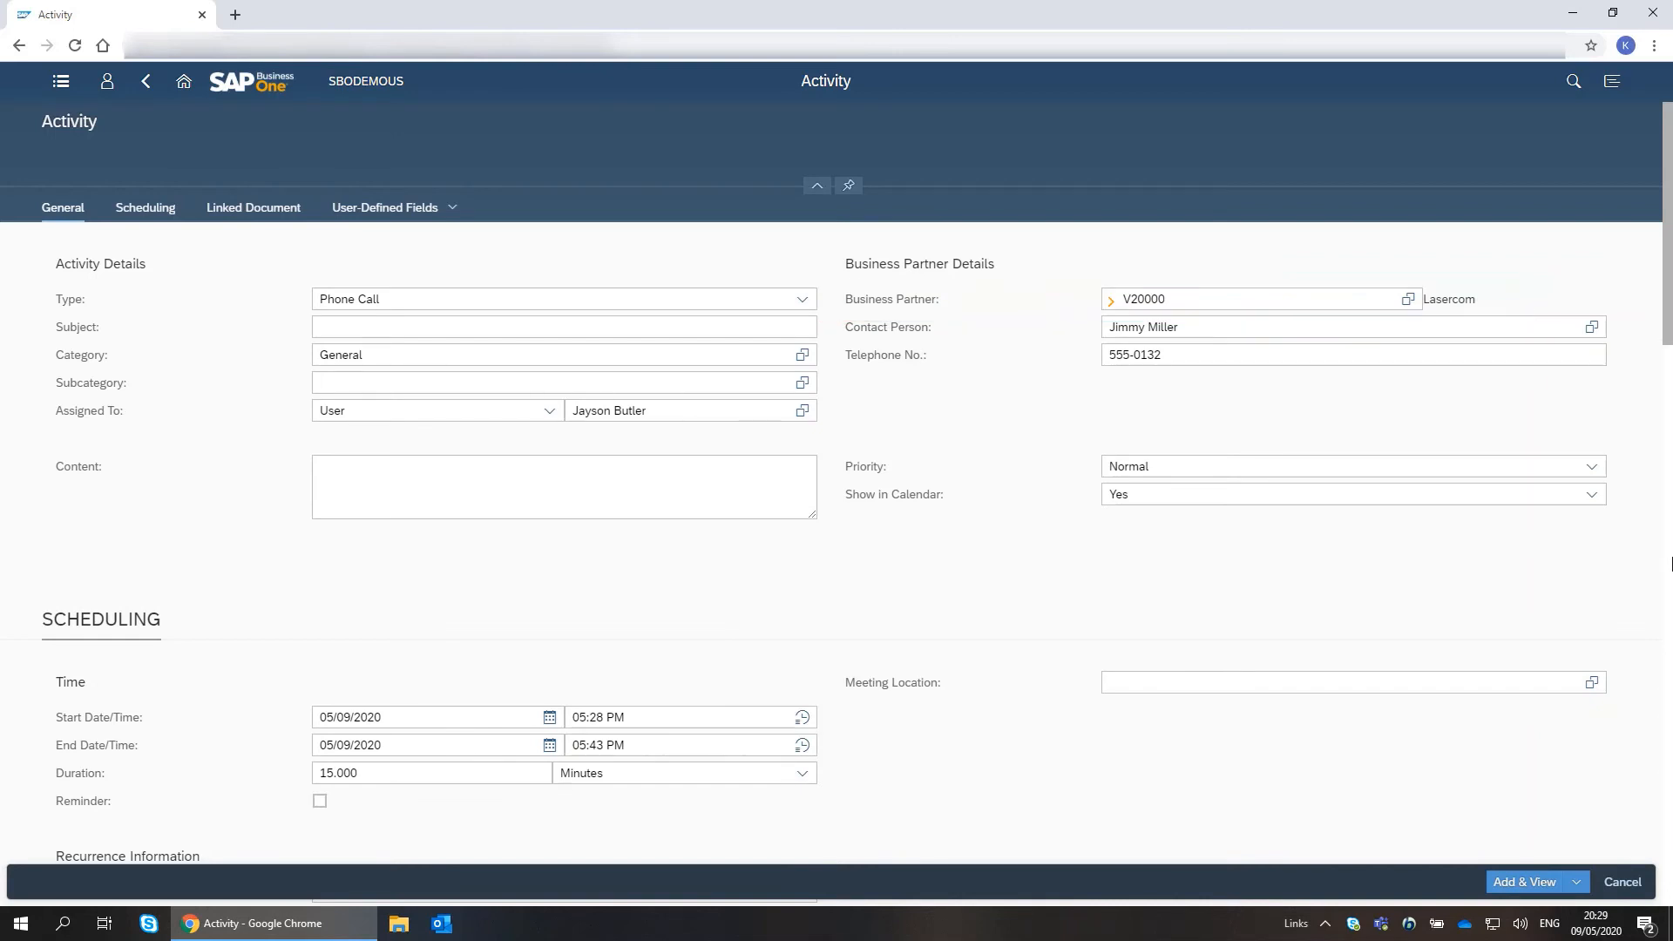
click(243, 209)
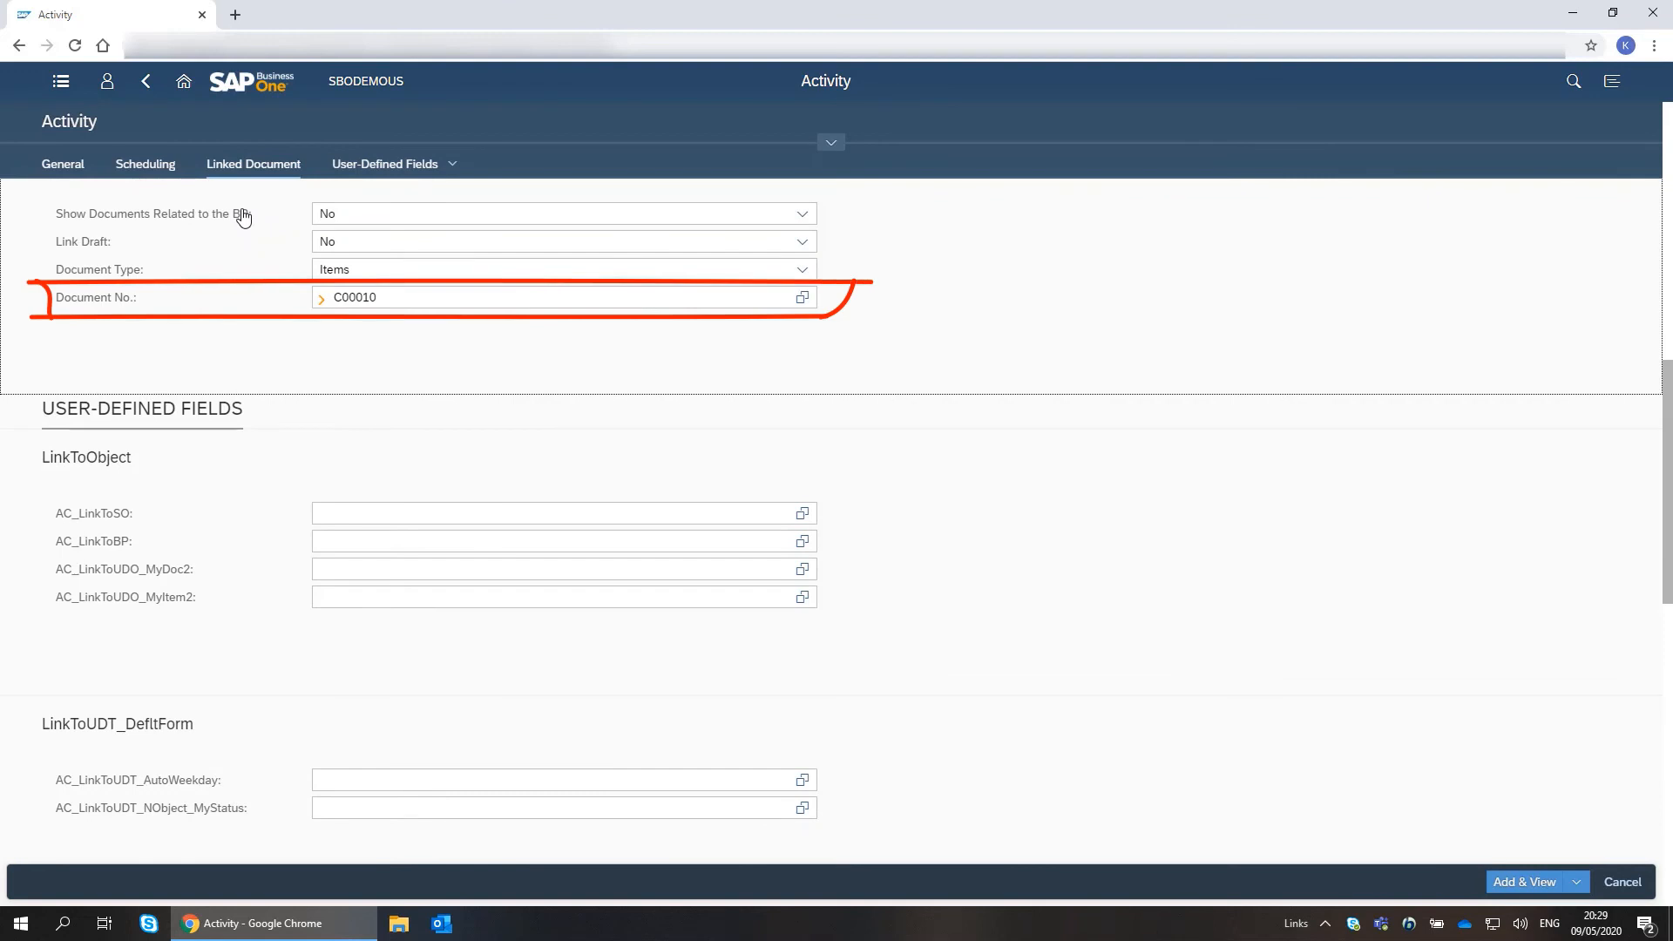
click(59, 168)
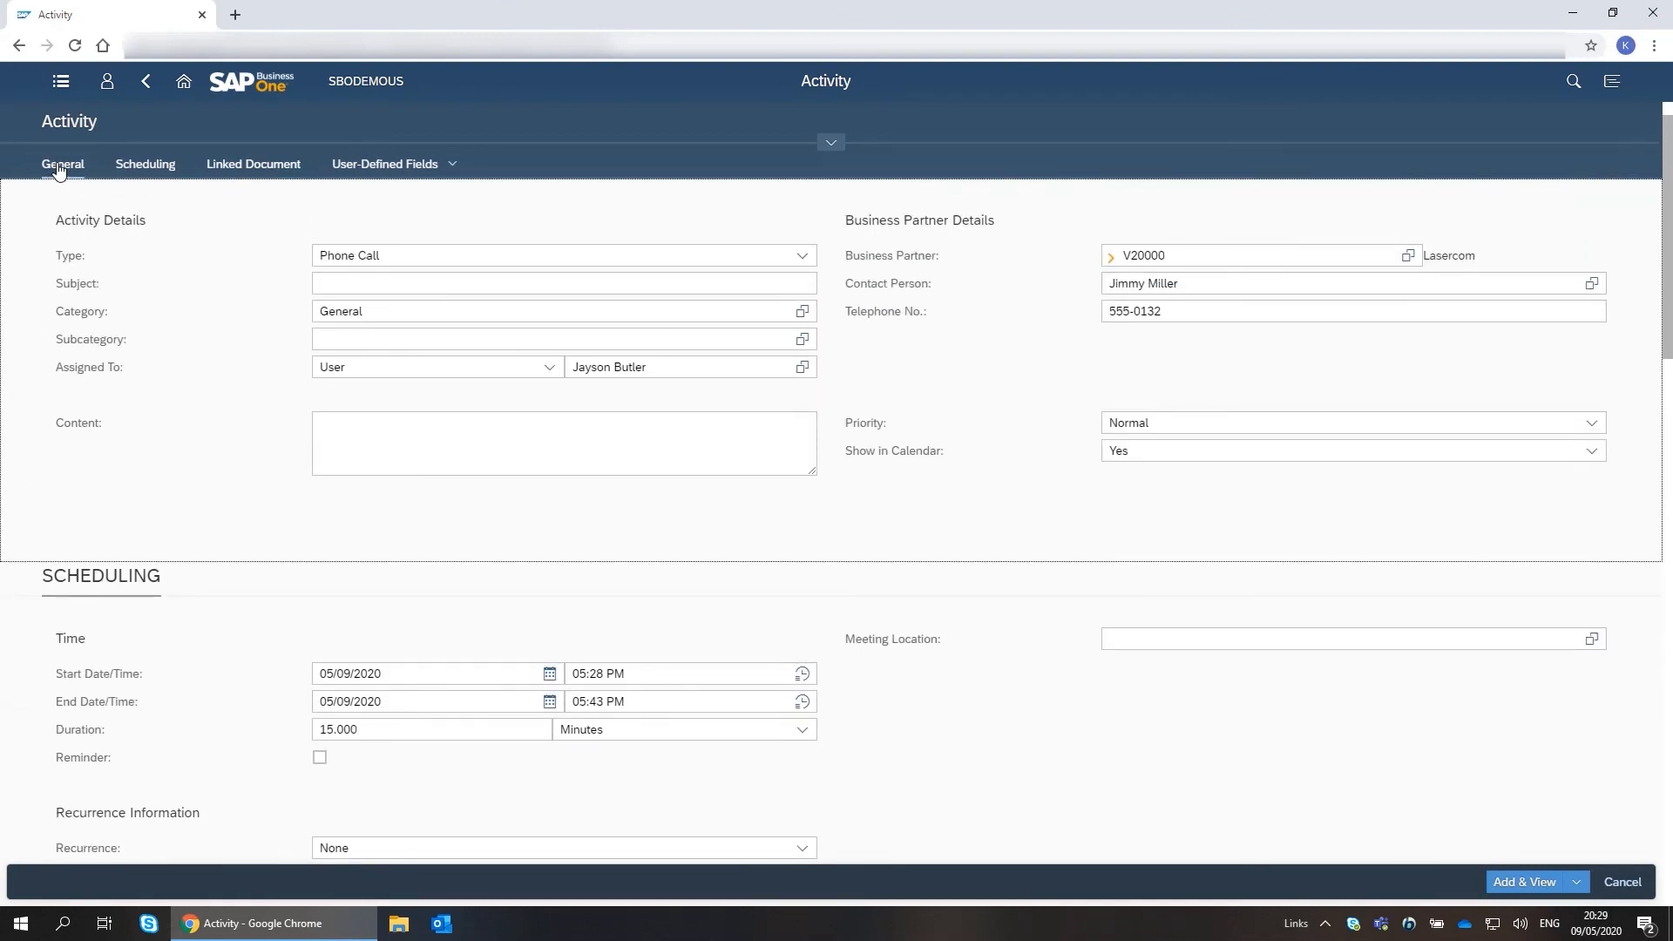
Set the activity type to Campaign and enter the content "Include this item in the summer sale newsletter".
click(810, 261)
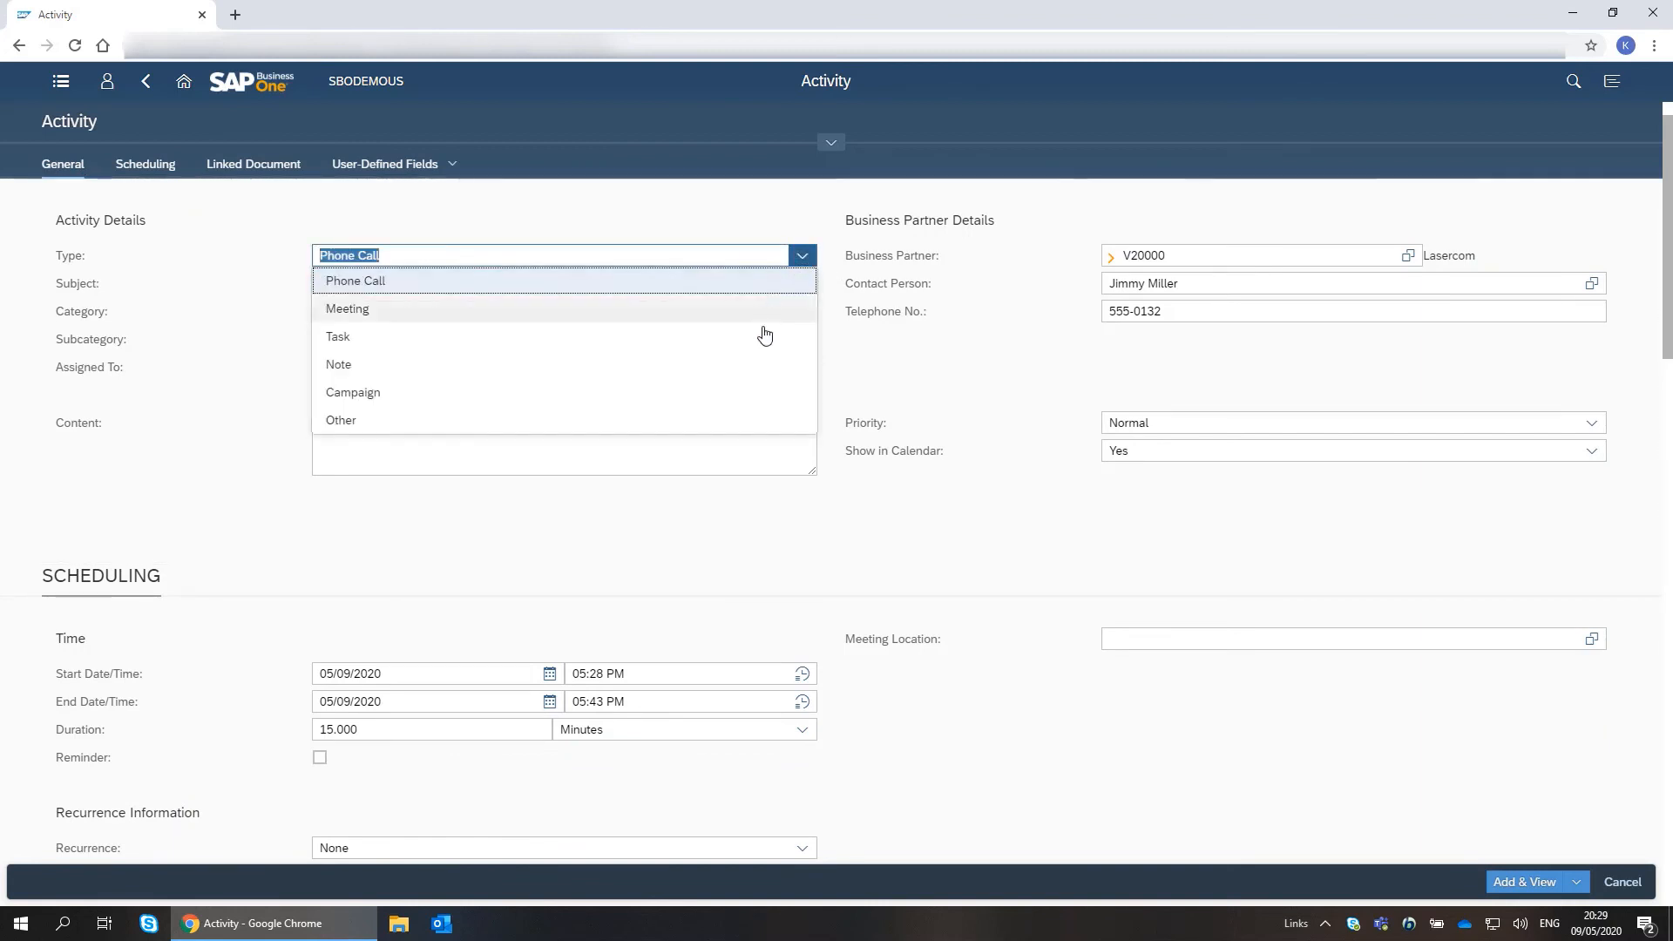
click(755, 392)
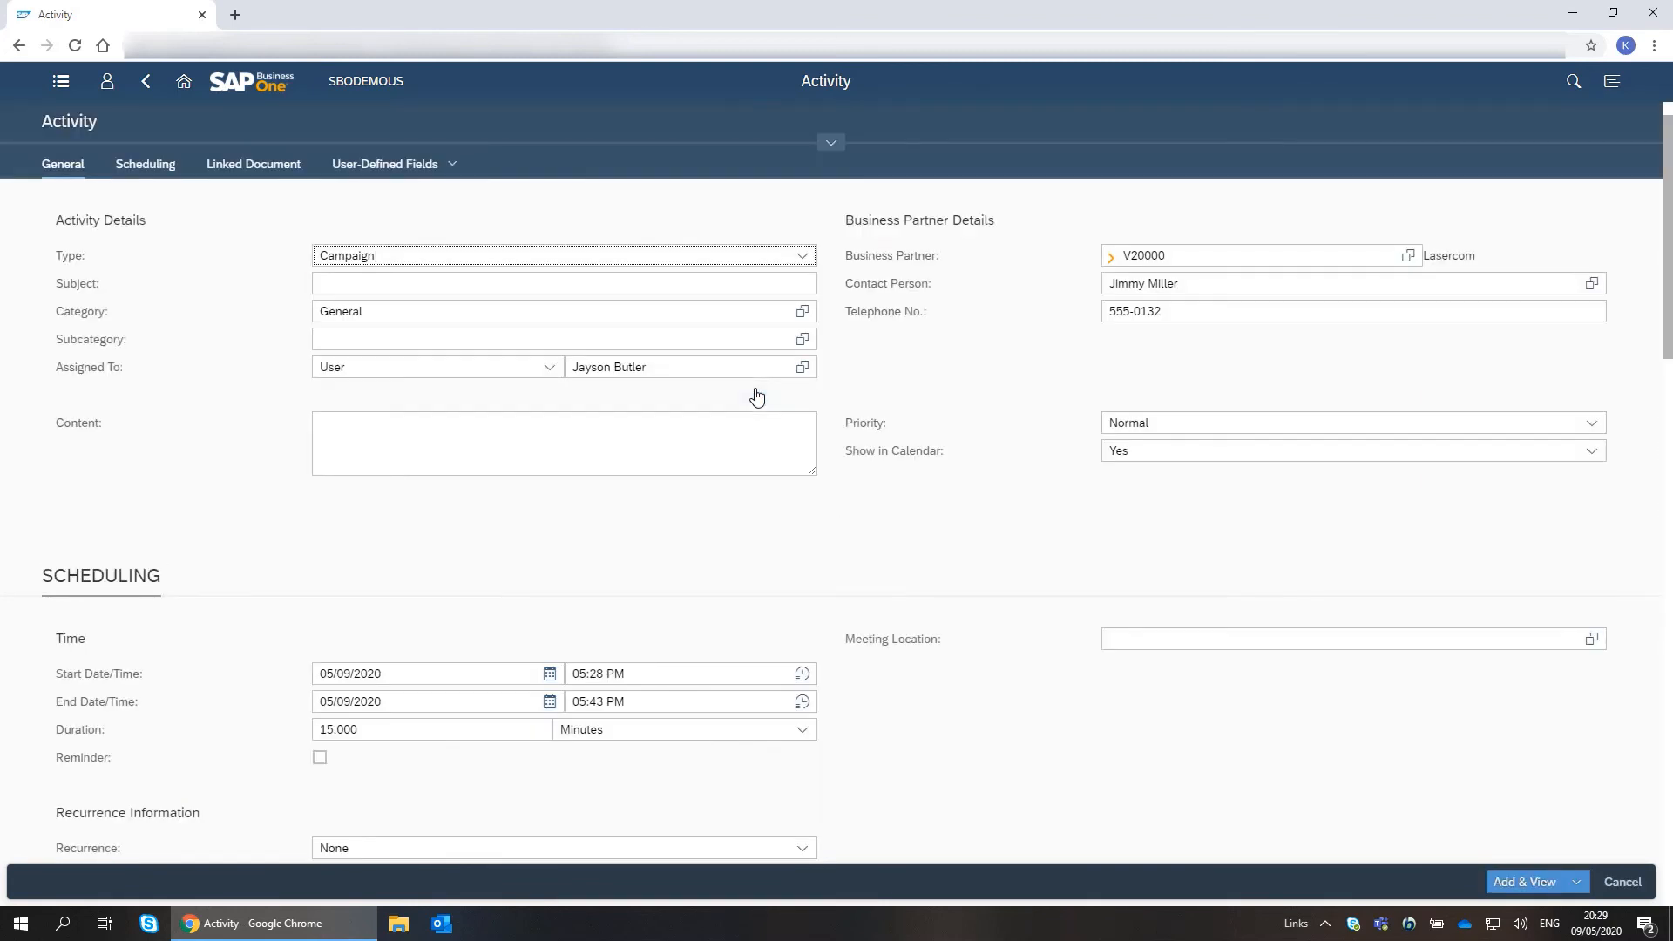
click(603, 428)
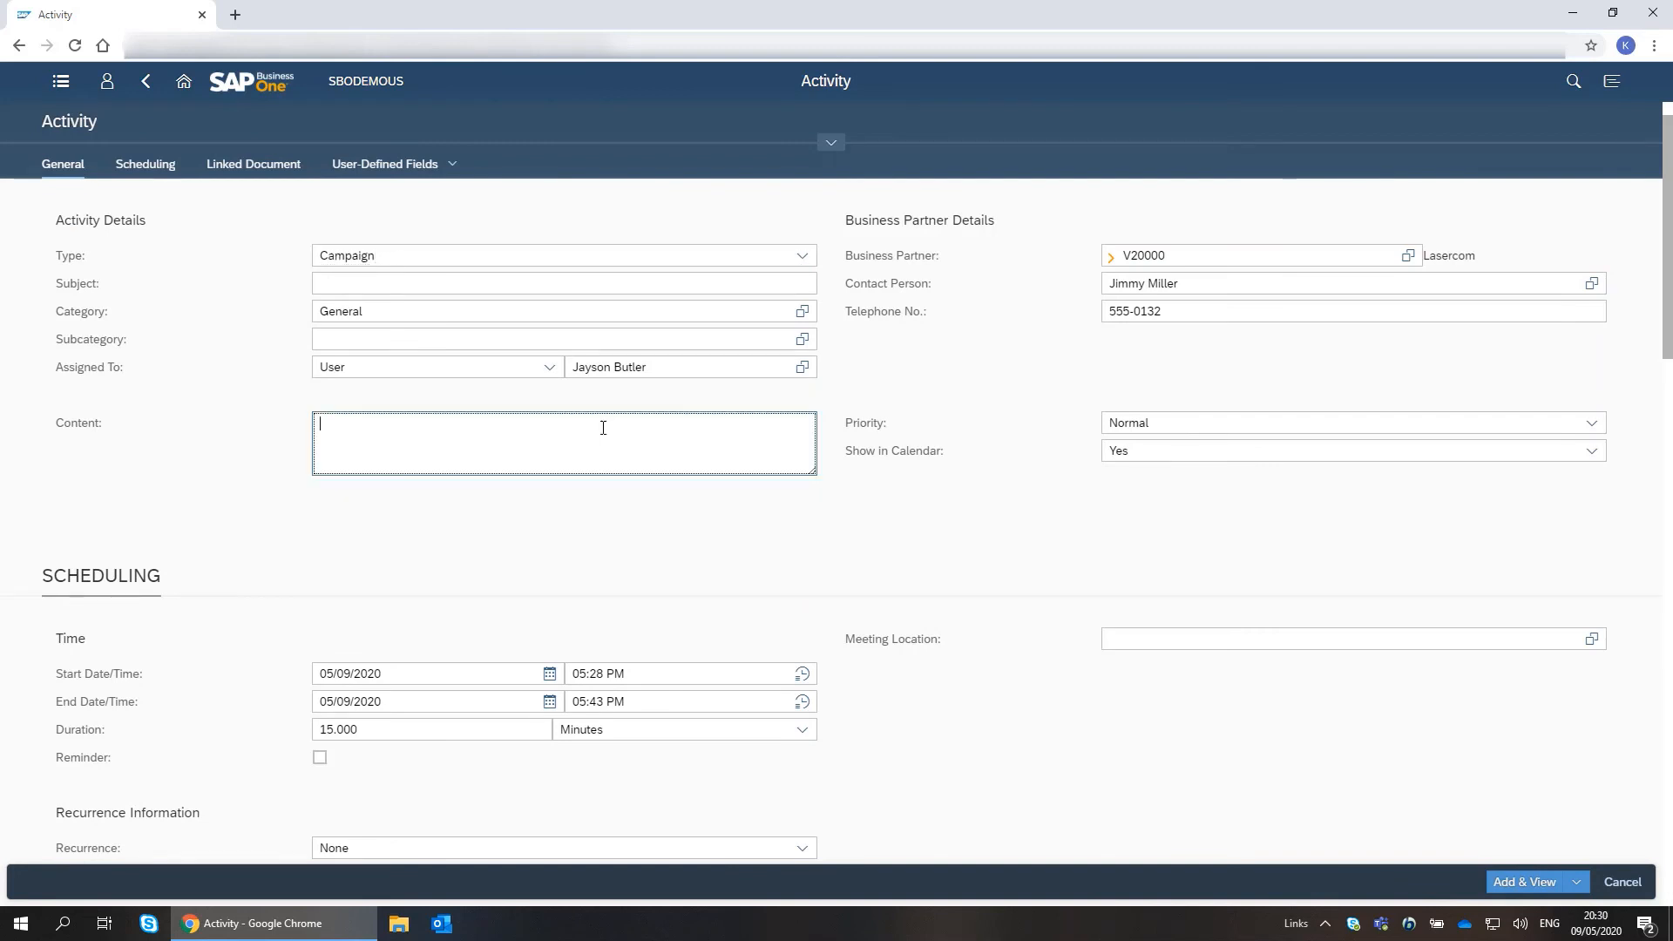
text(Include this item in the summer sale newsletter)
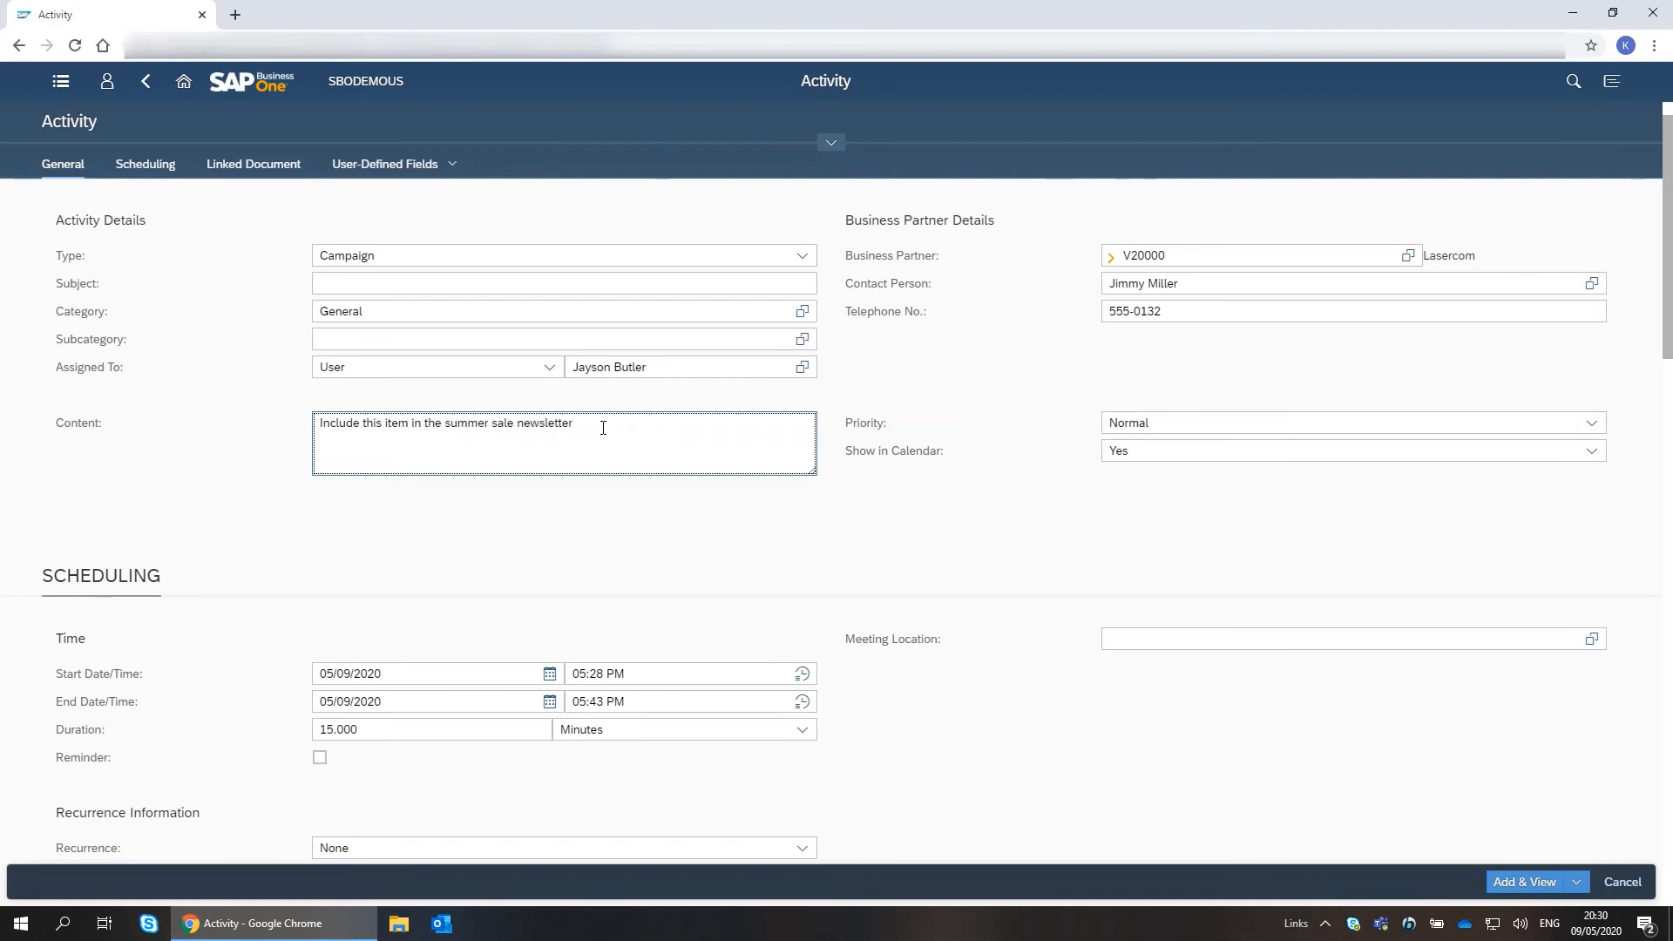
Set the activity's priority to High and enable its reminder.
click(1483, 426)
click(1595, 424)
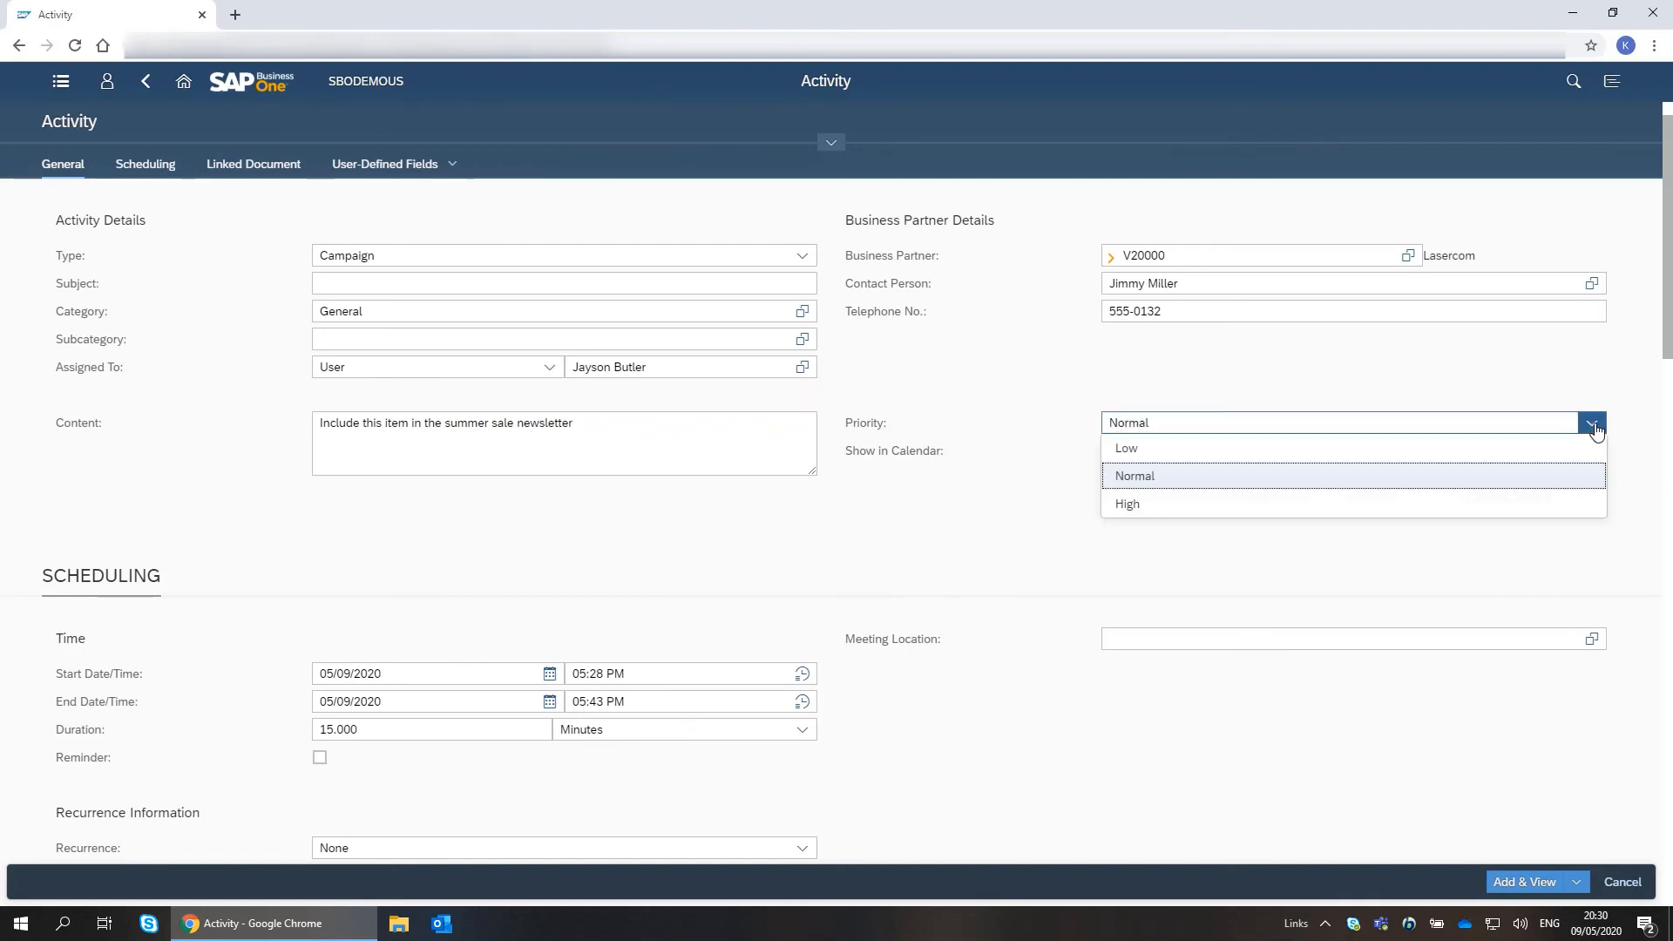
click(1543, 505)
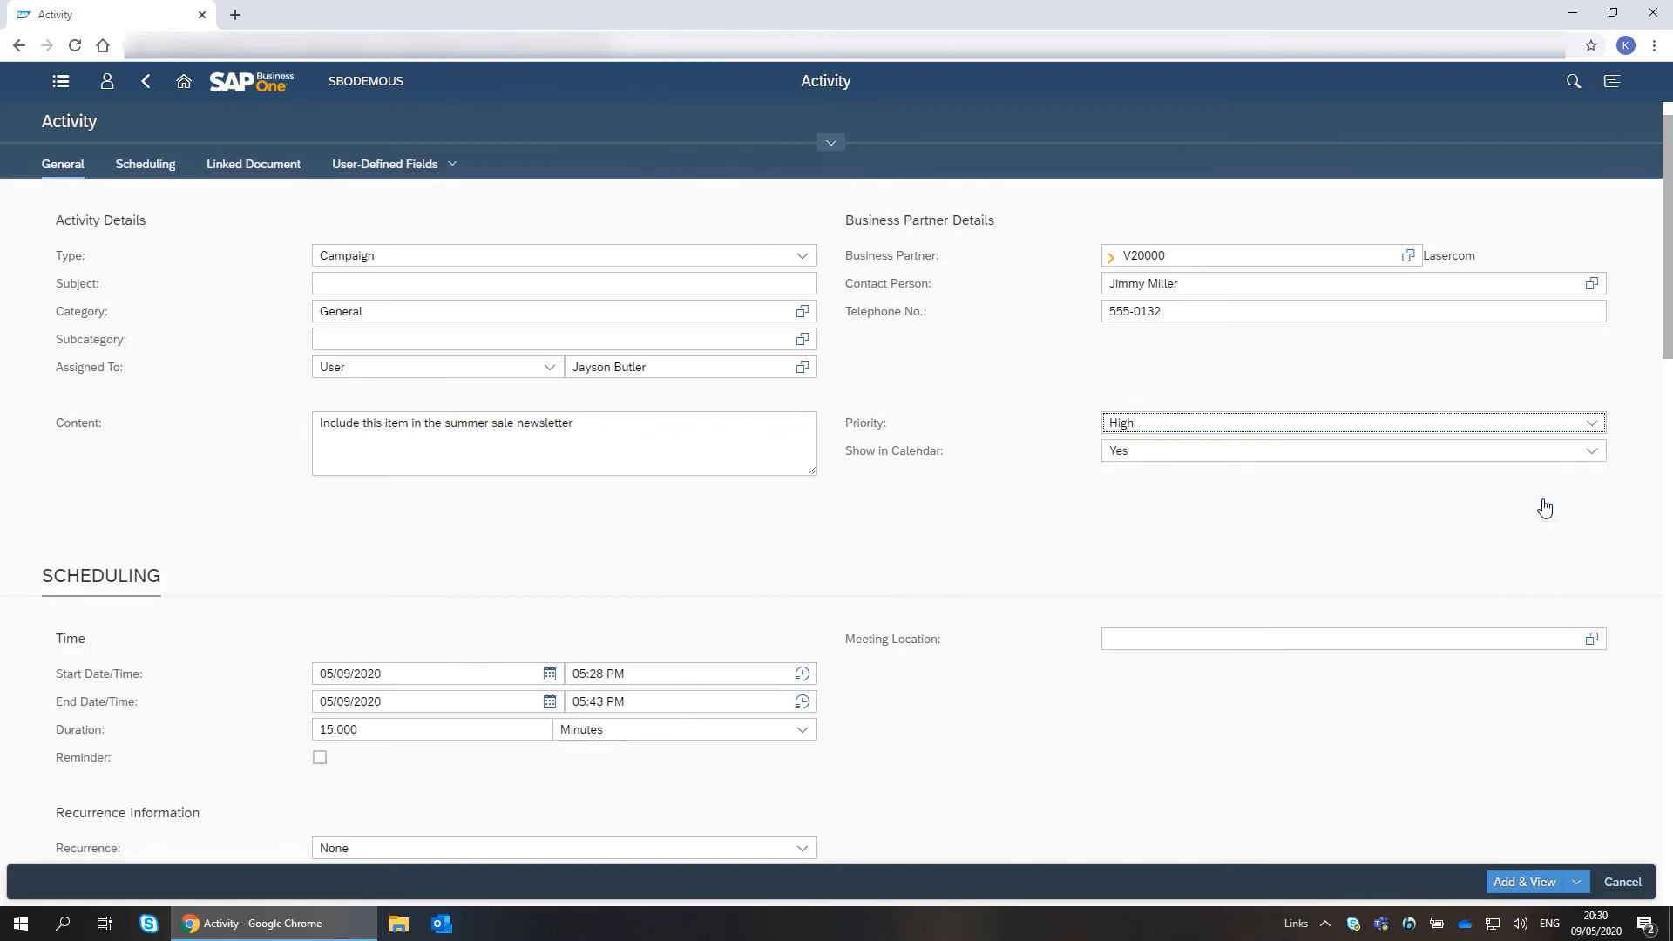
click(319, 758)
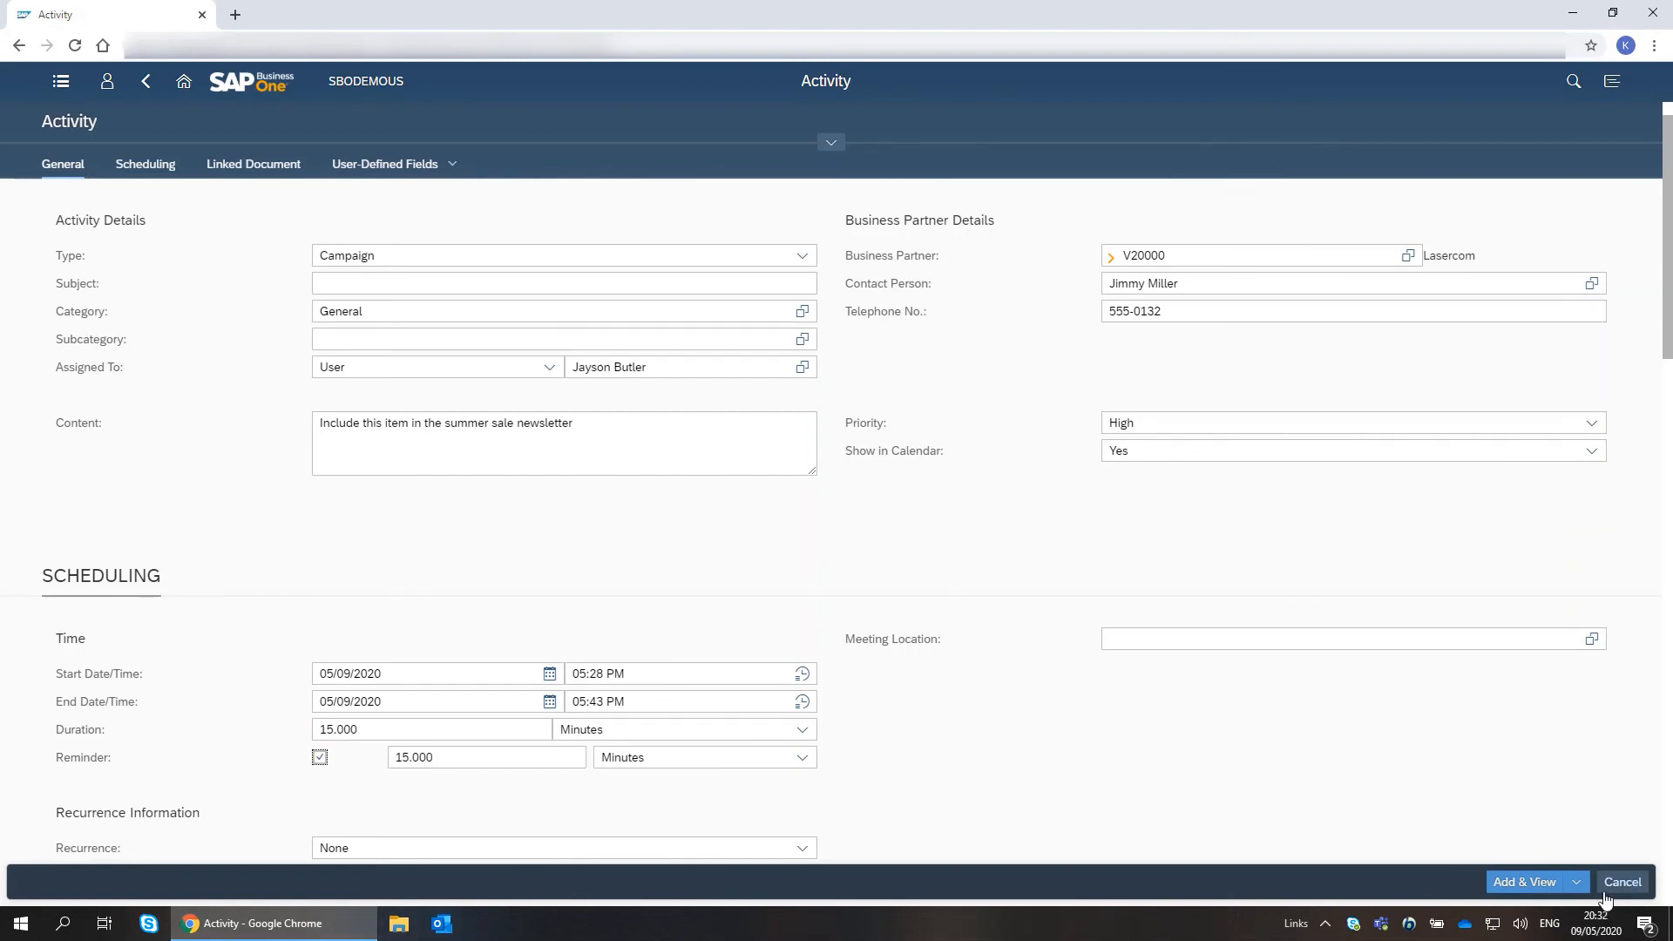
Save the activity with Add & Back and return to the items list.
click(1582, 883)
click(1545, 856)
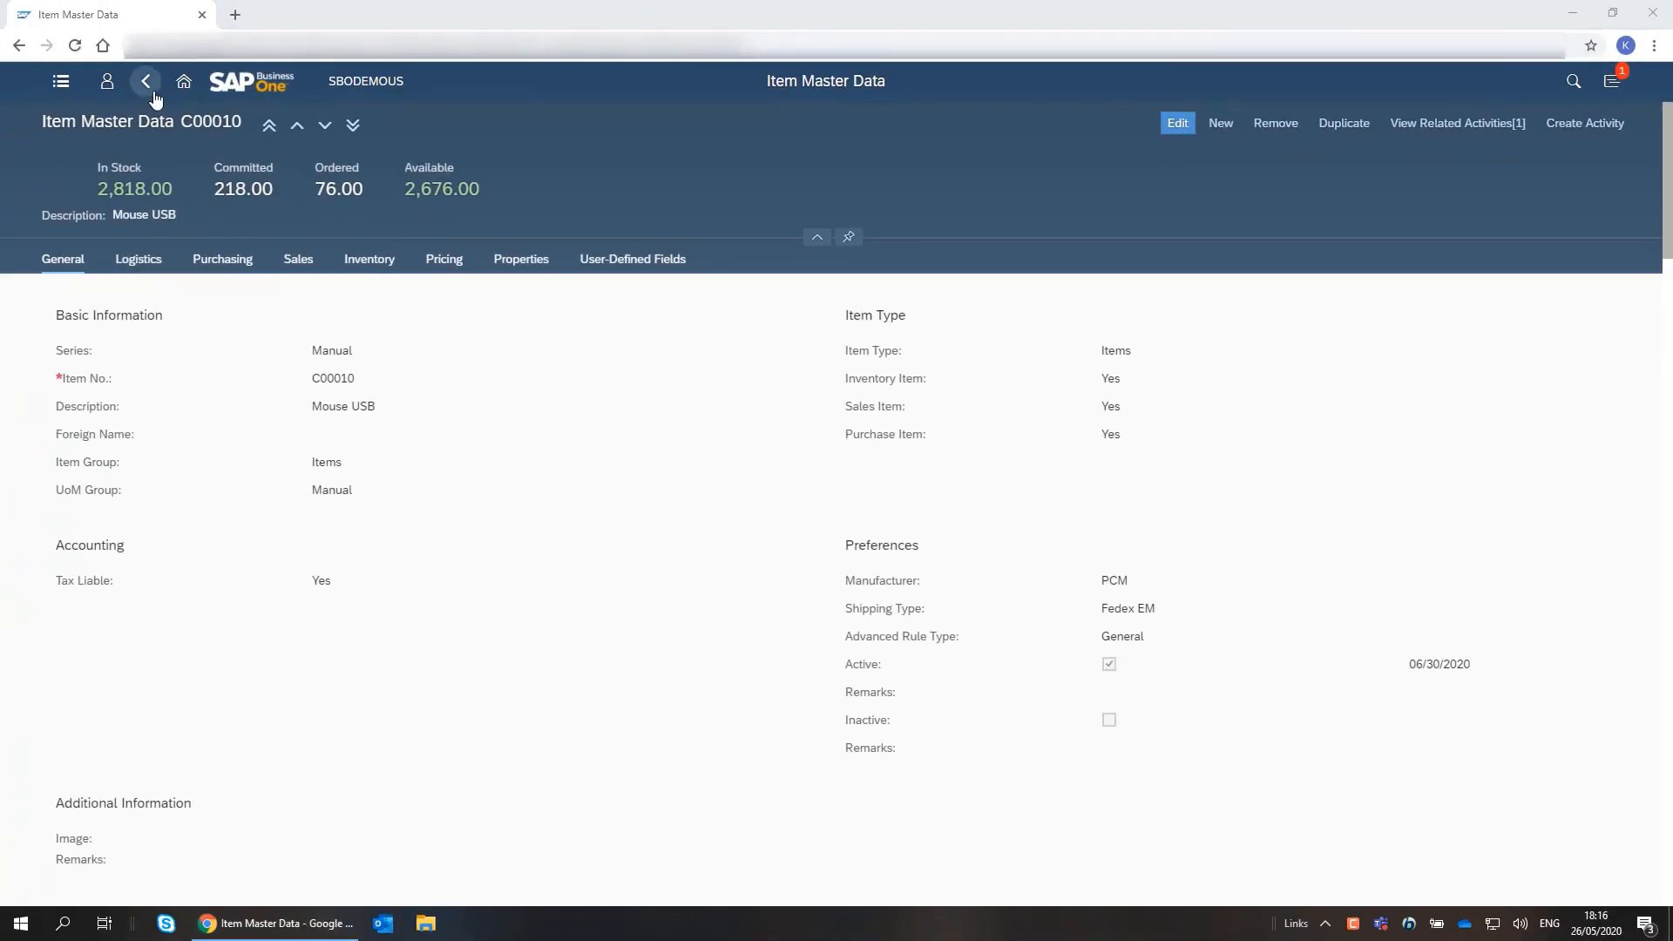
click(145, 81)
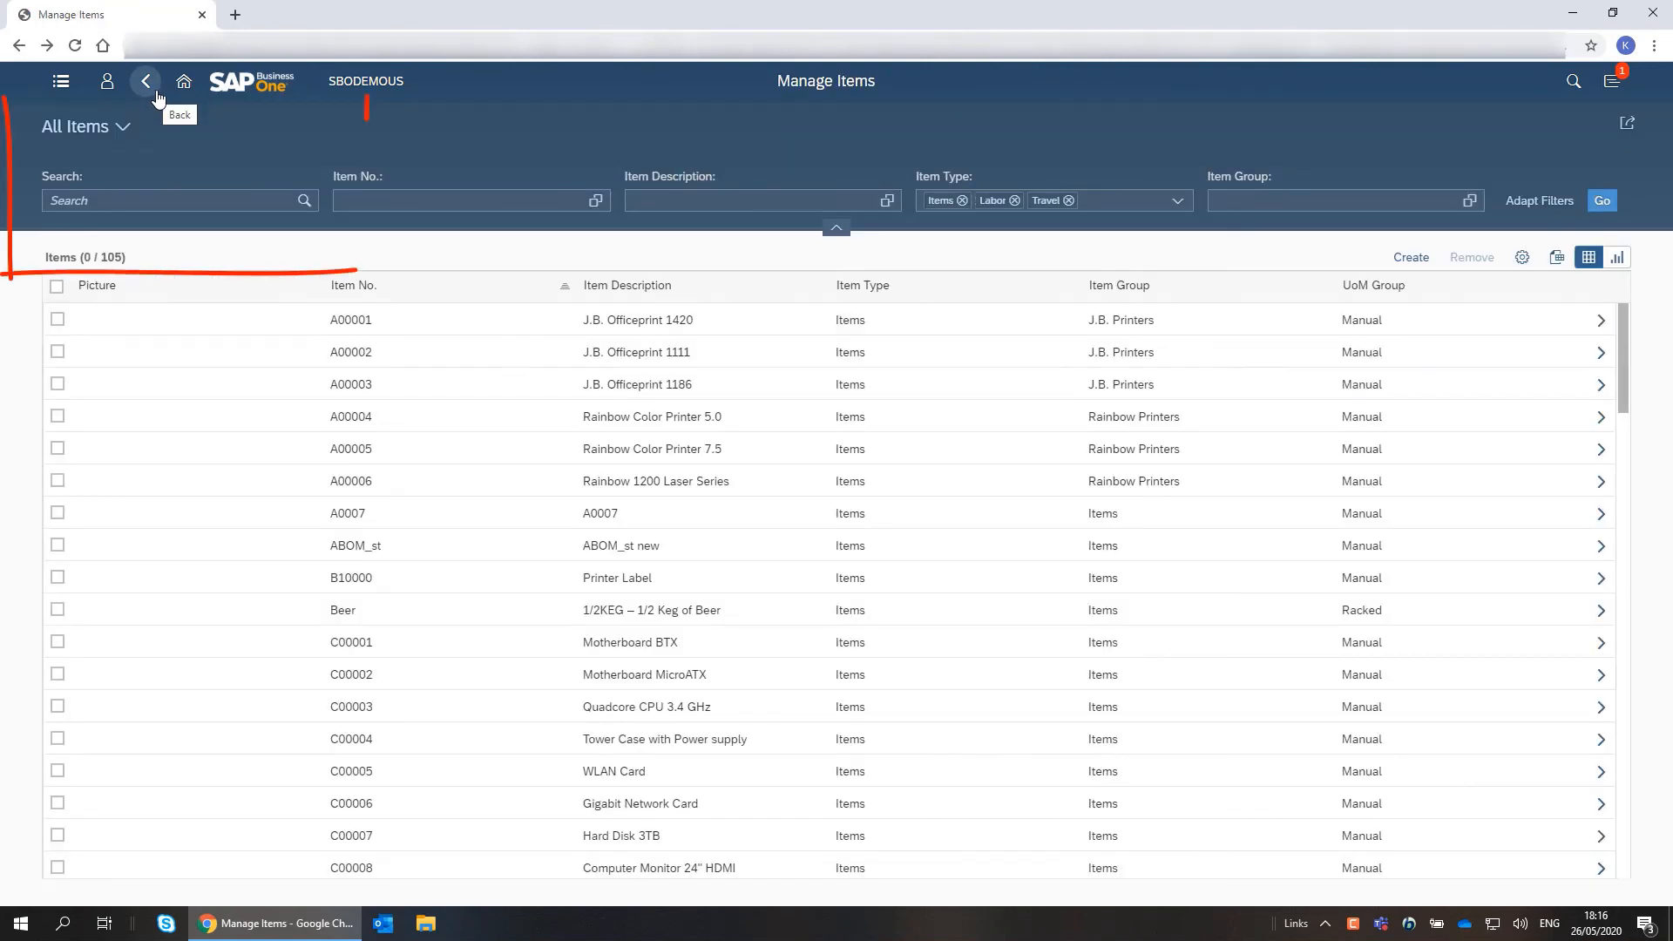
Switch the items list to the Items by Warehouse view and briefly check the warehouse rows of item A00001, collapsing the group again.
click(123, 128)
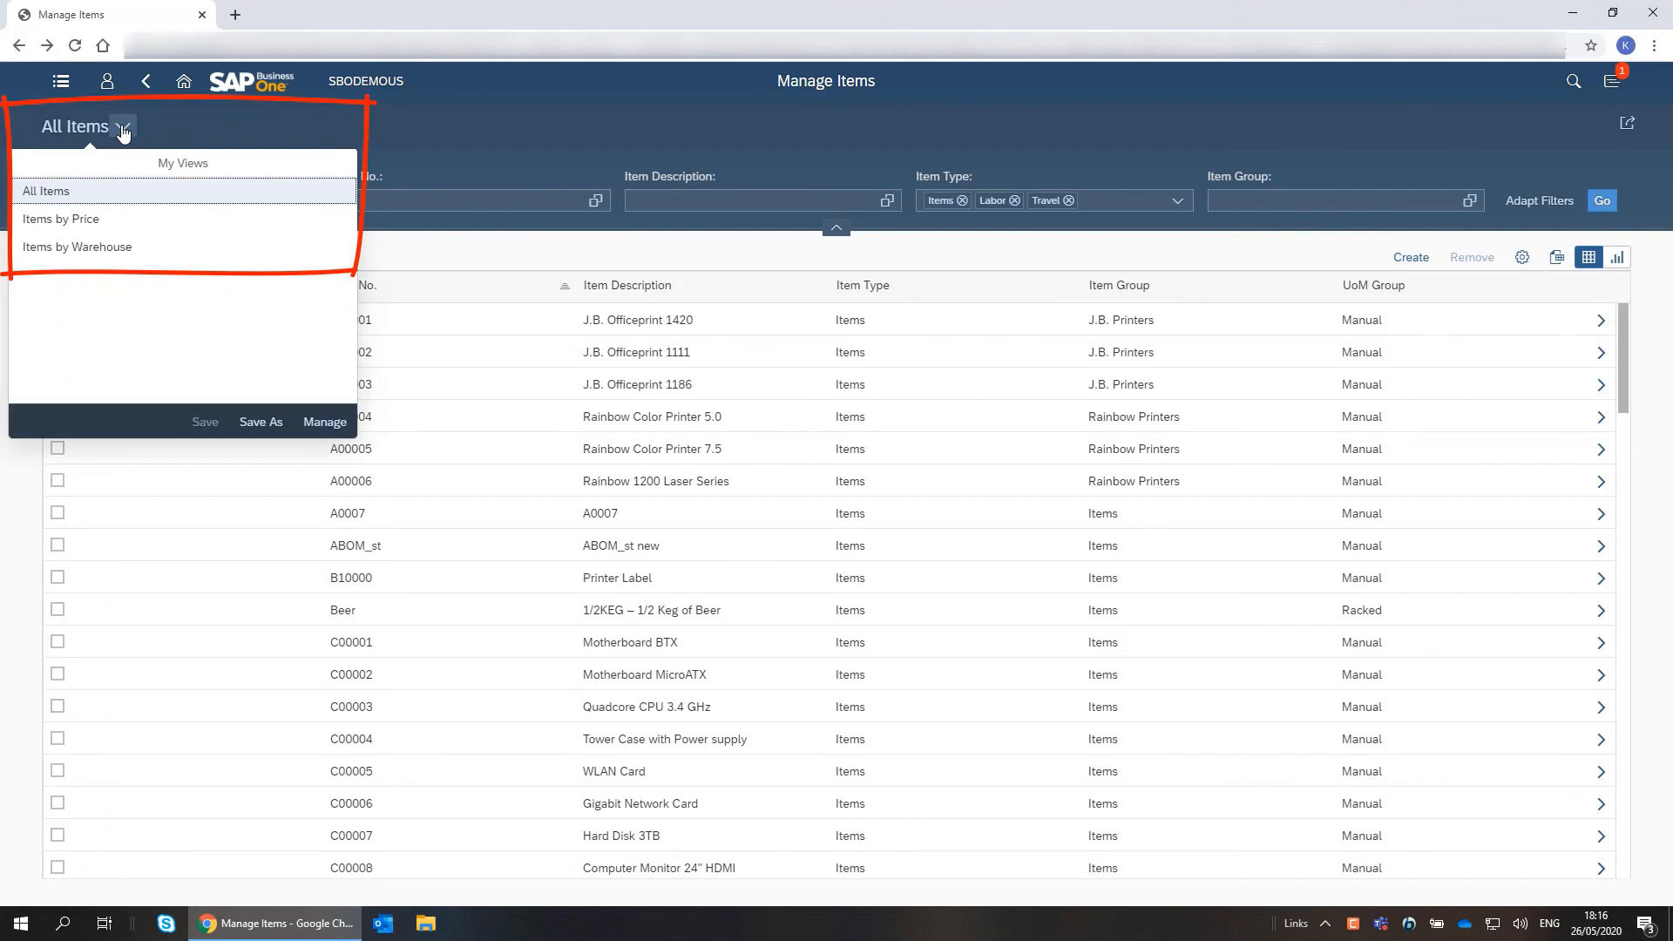
click(125, 250)
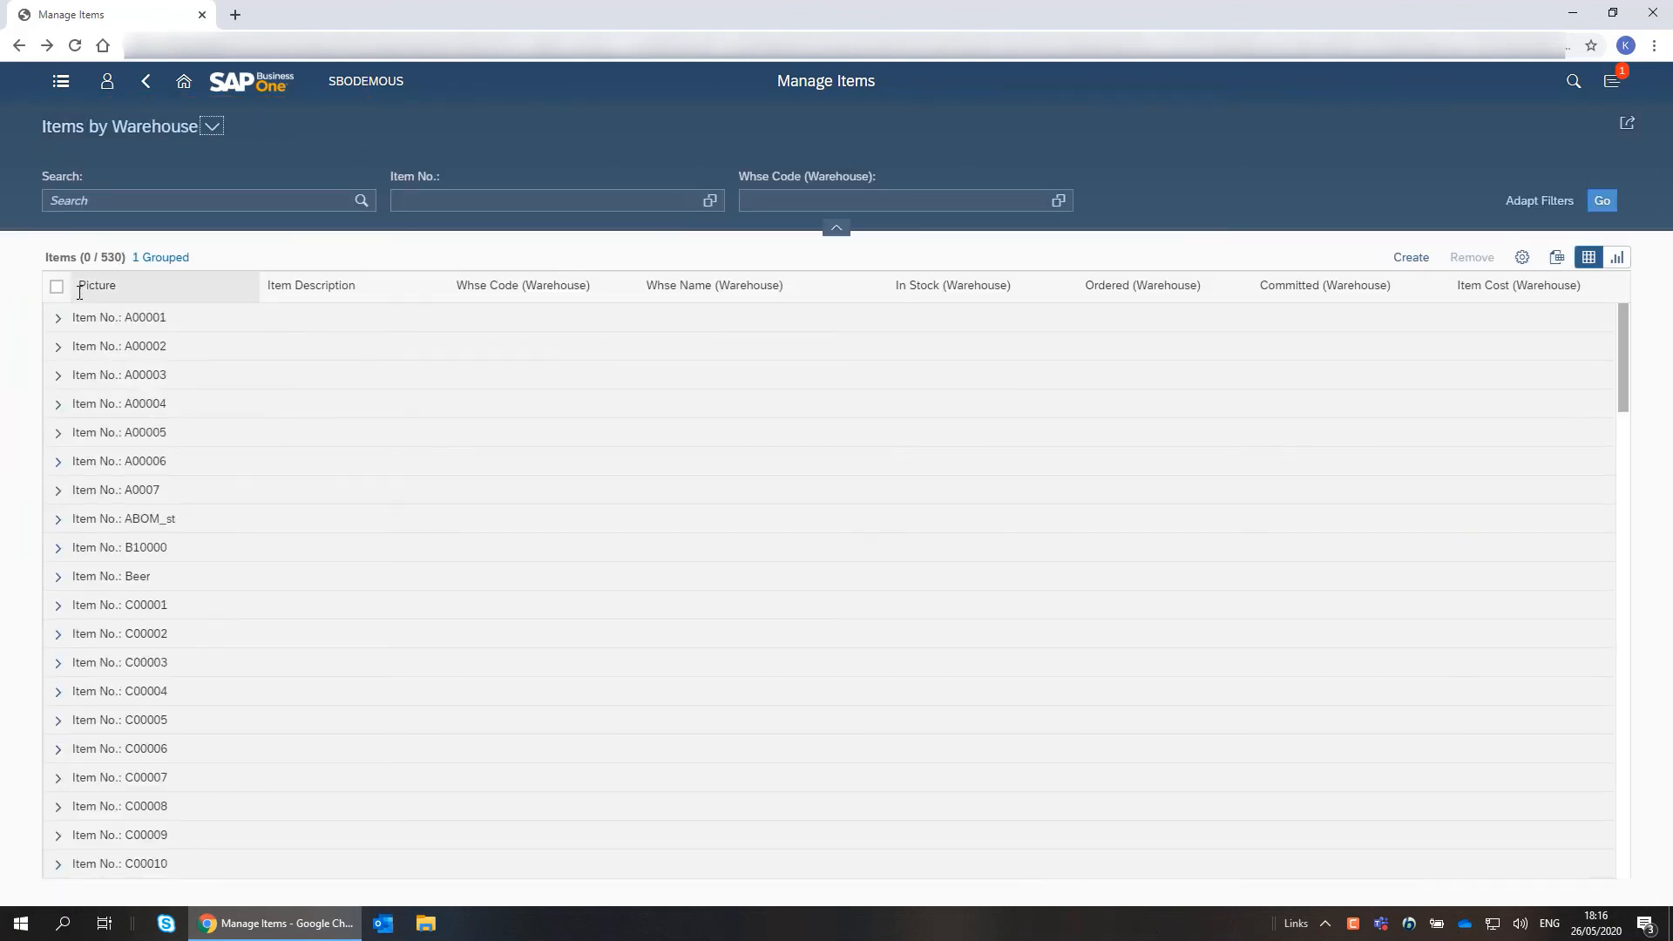
click(59, 322)
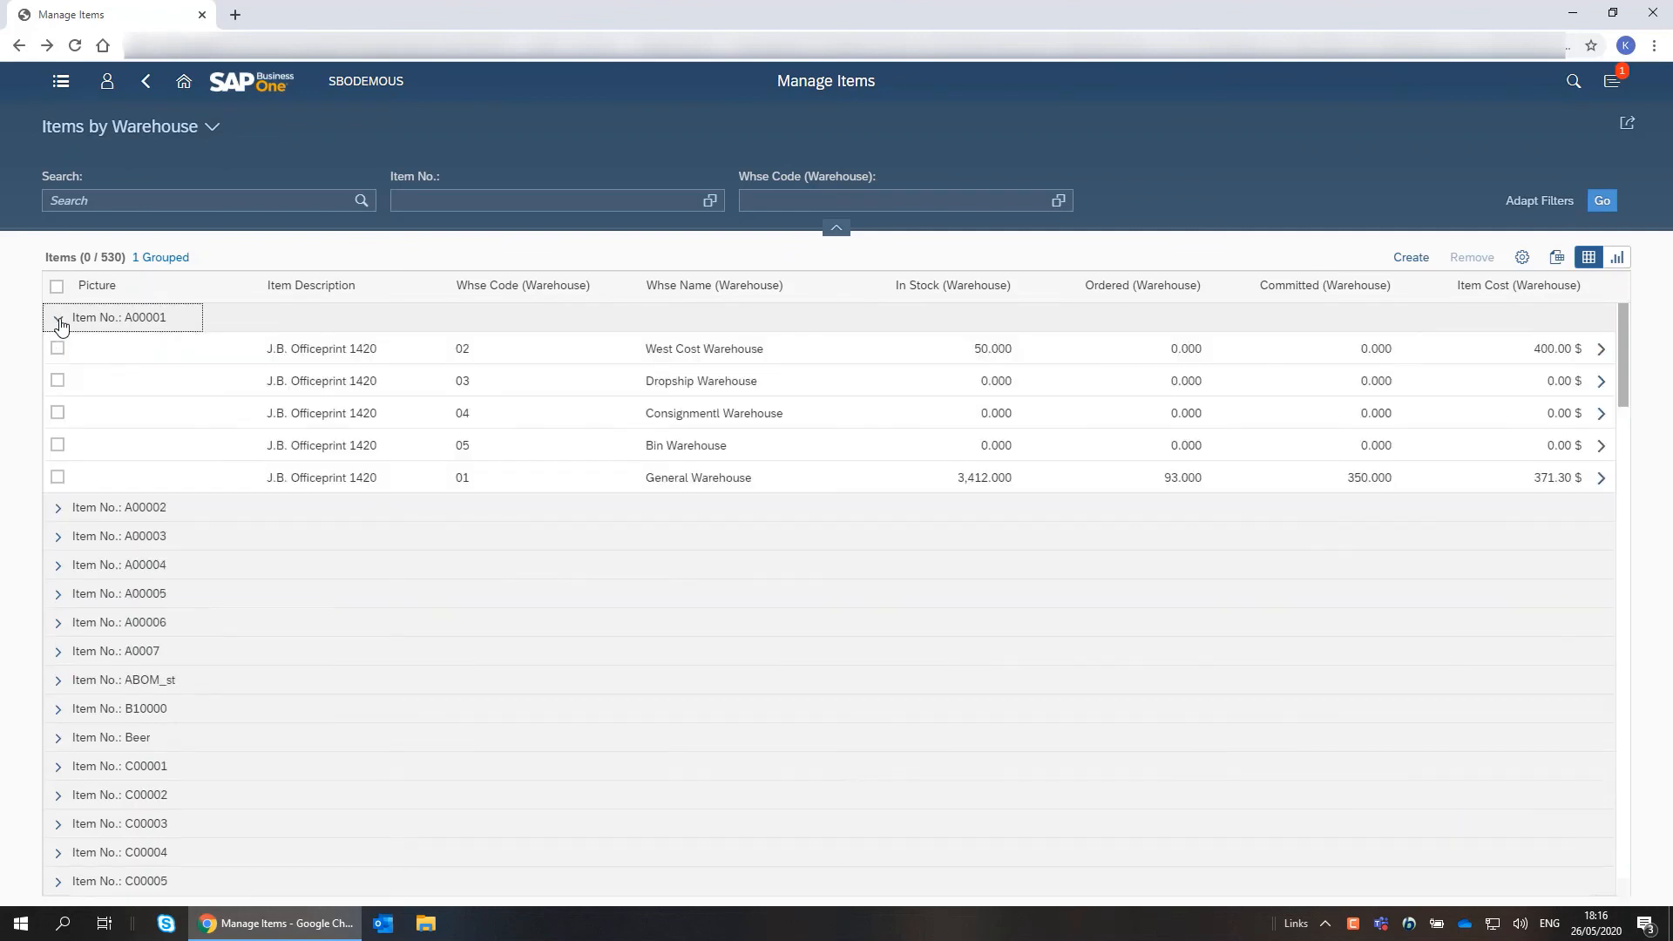
click(58, 321)
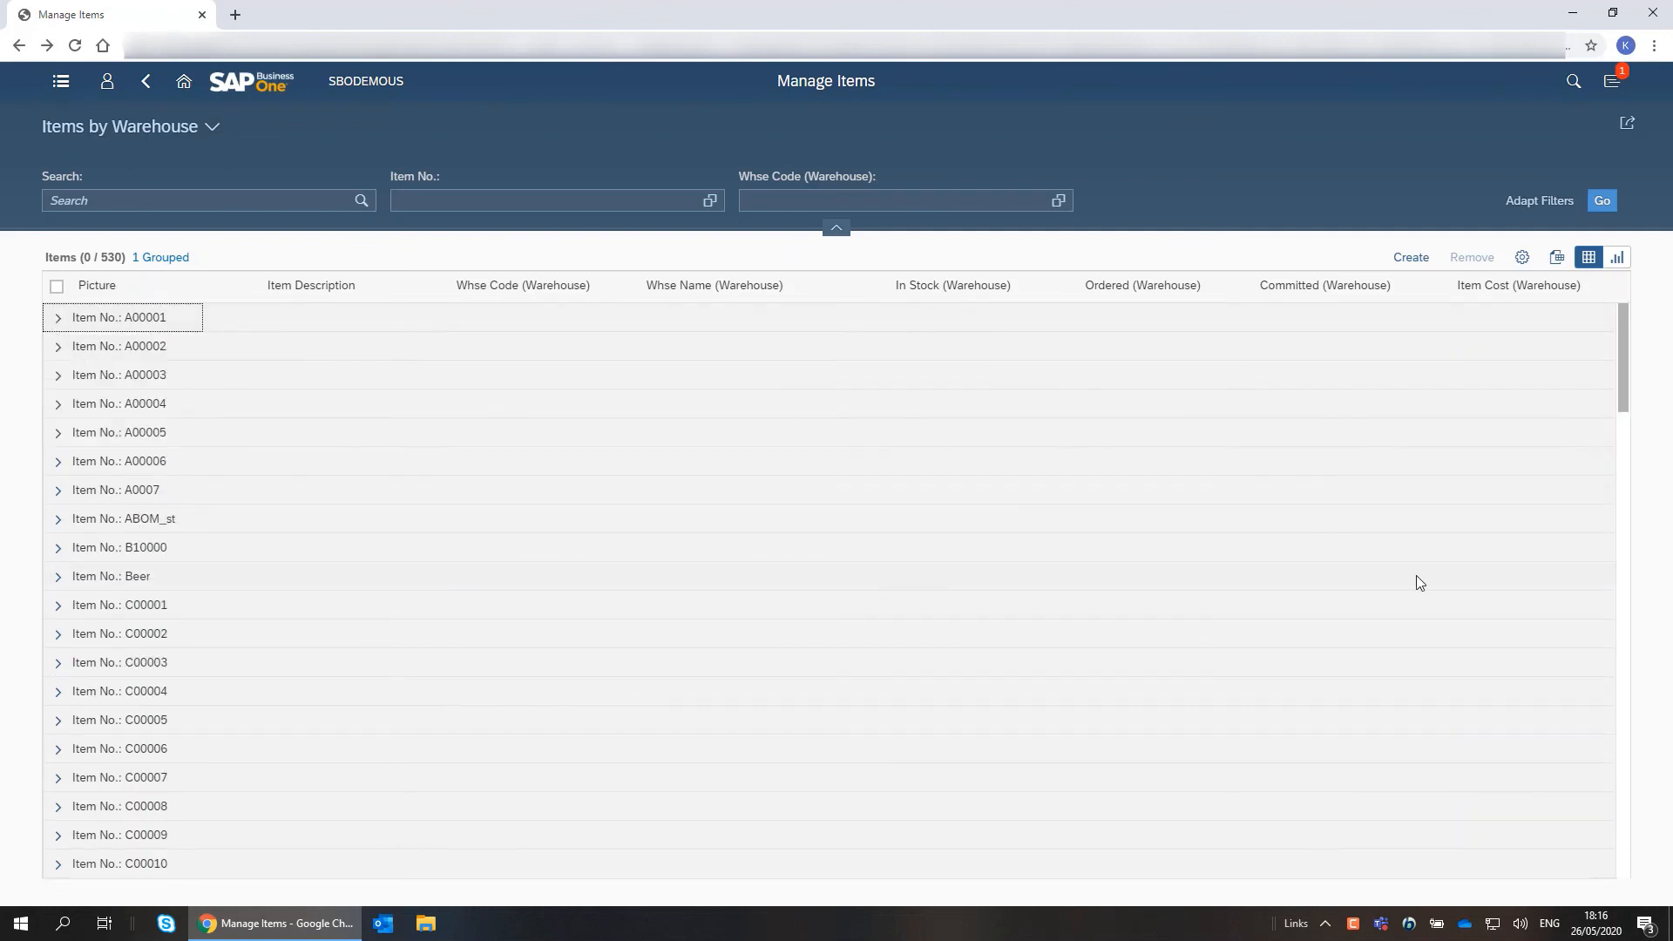
Expand item C00010 in the grouped list to examine its stock, ordered and committed quantities and cost per warehouse.
scroll(1626, 435, down, 1)
scroll(1624, 448, down, 3)
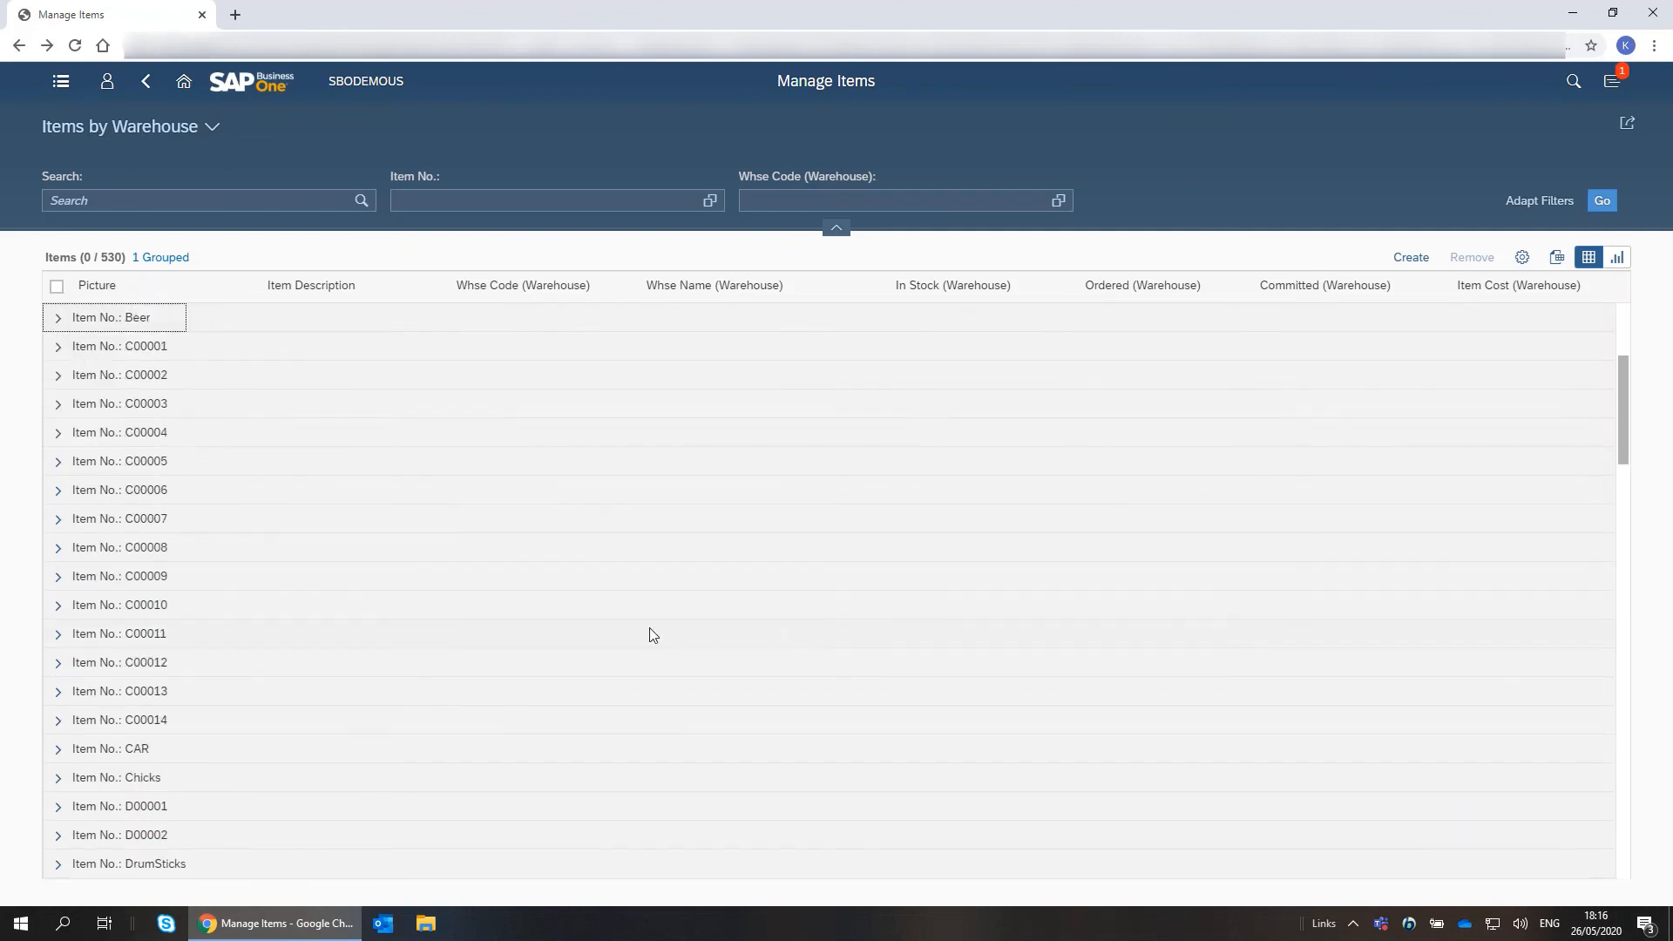
click(58, 606)
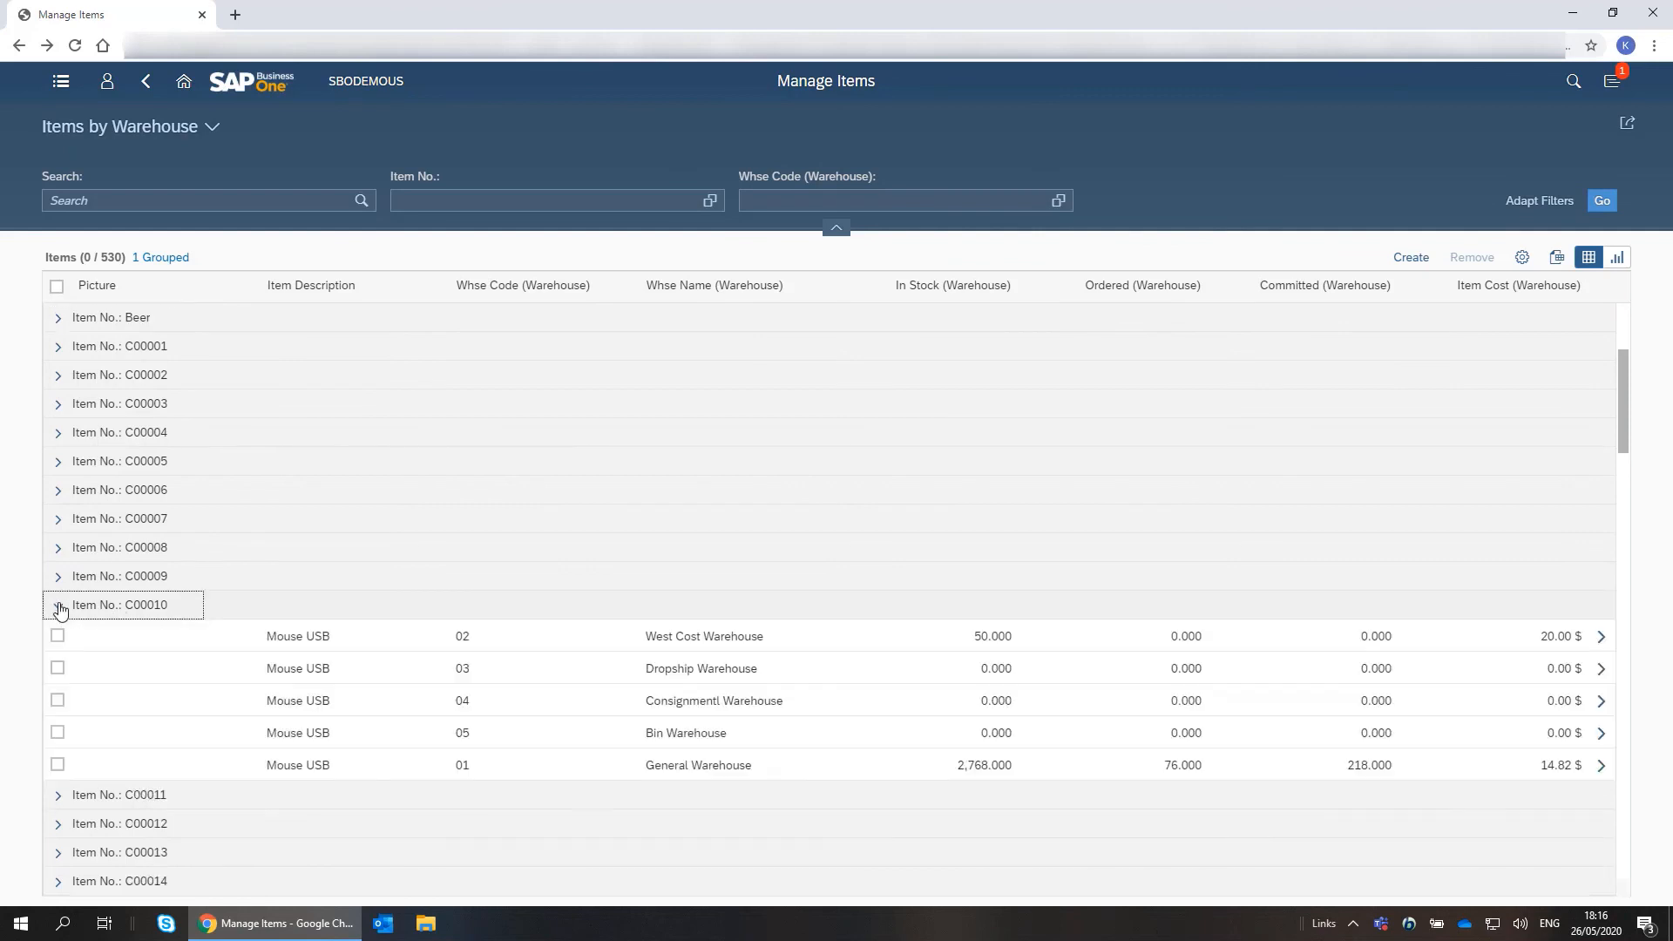